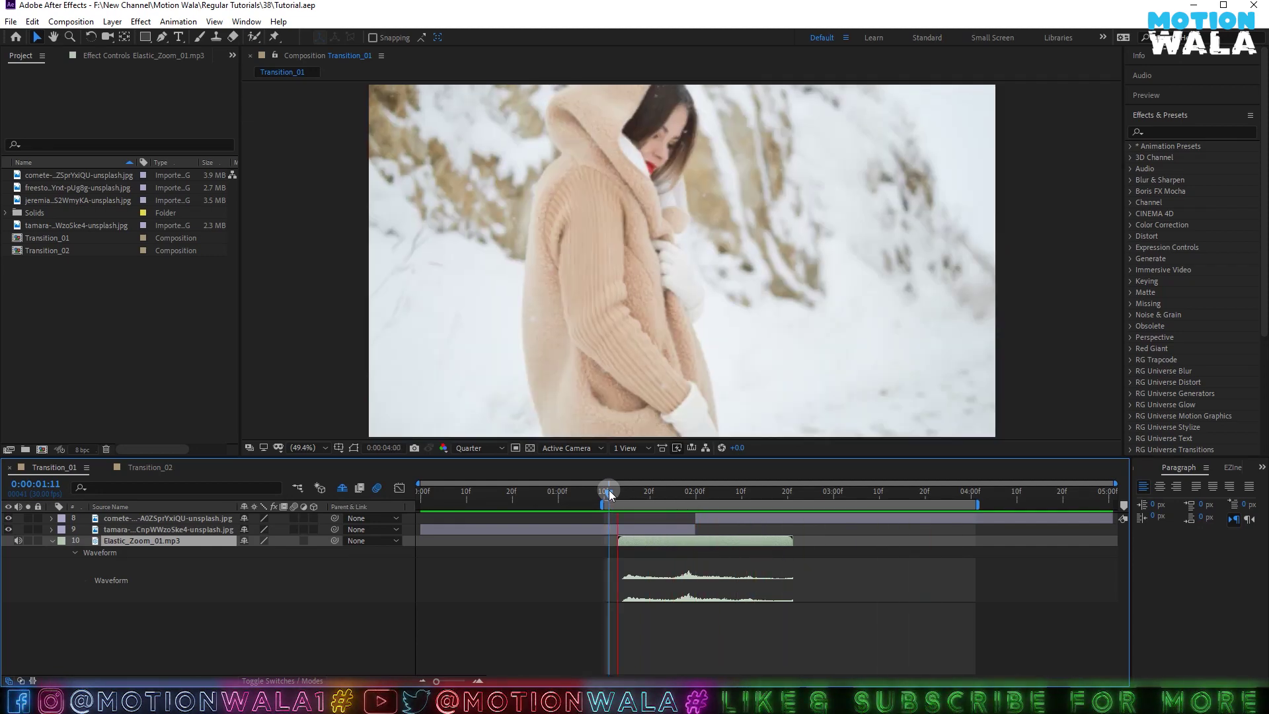
Preview the current transition and scrub forward to the snow photo.
key(space)
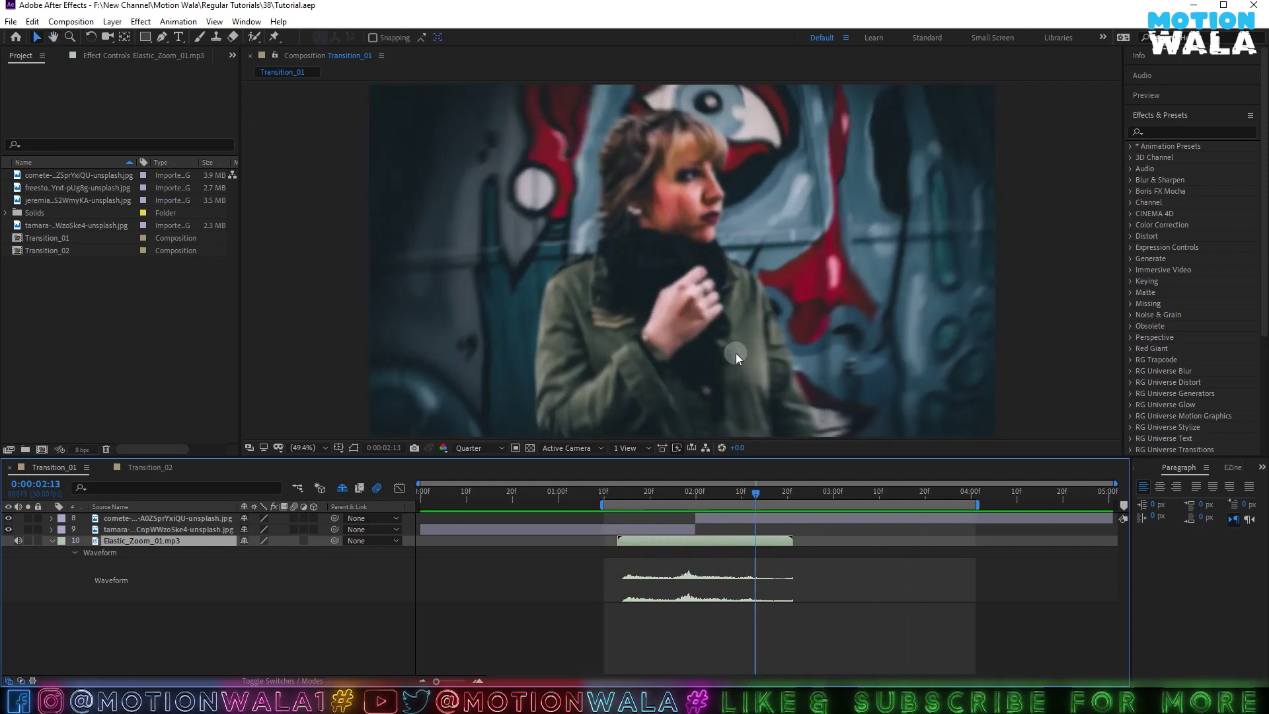
drag(622, 498, 829, 501)
click(452, 572)
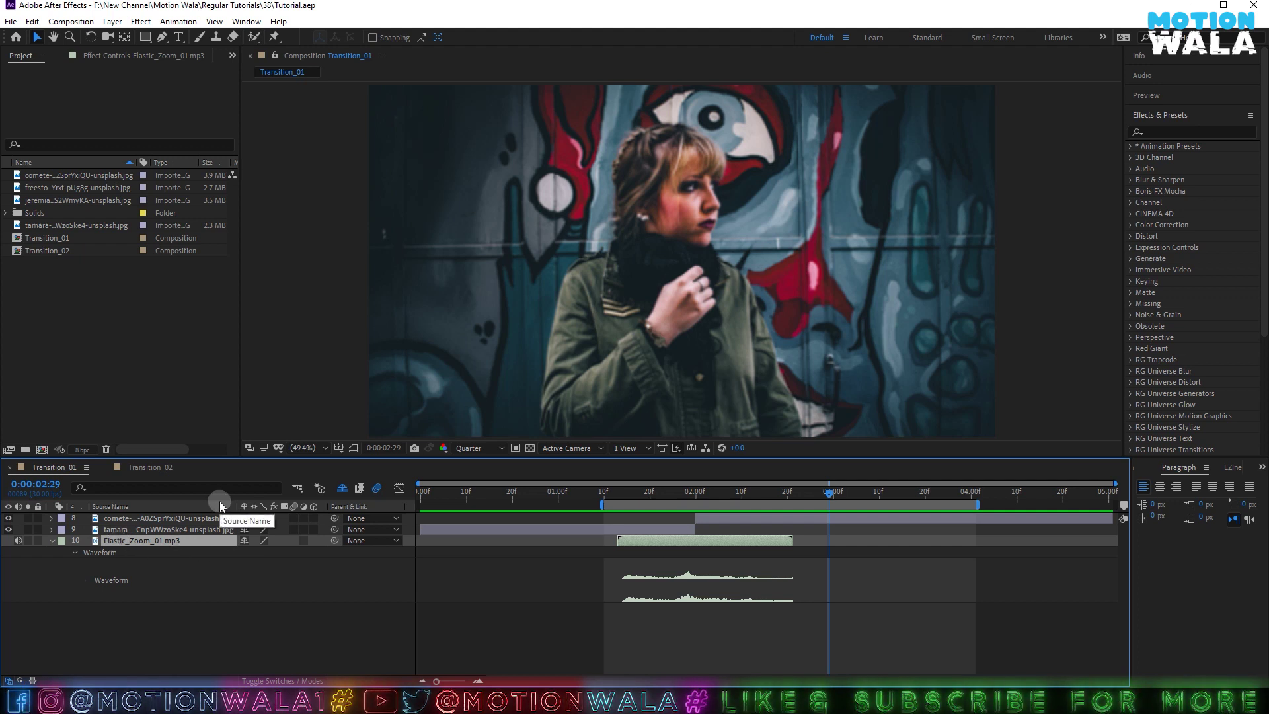
Switch to Transition_02, reveal the Elastic_Zoom_01.mp3 waveform, save, and settle on the snow photo frame.
click(156, 474)
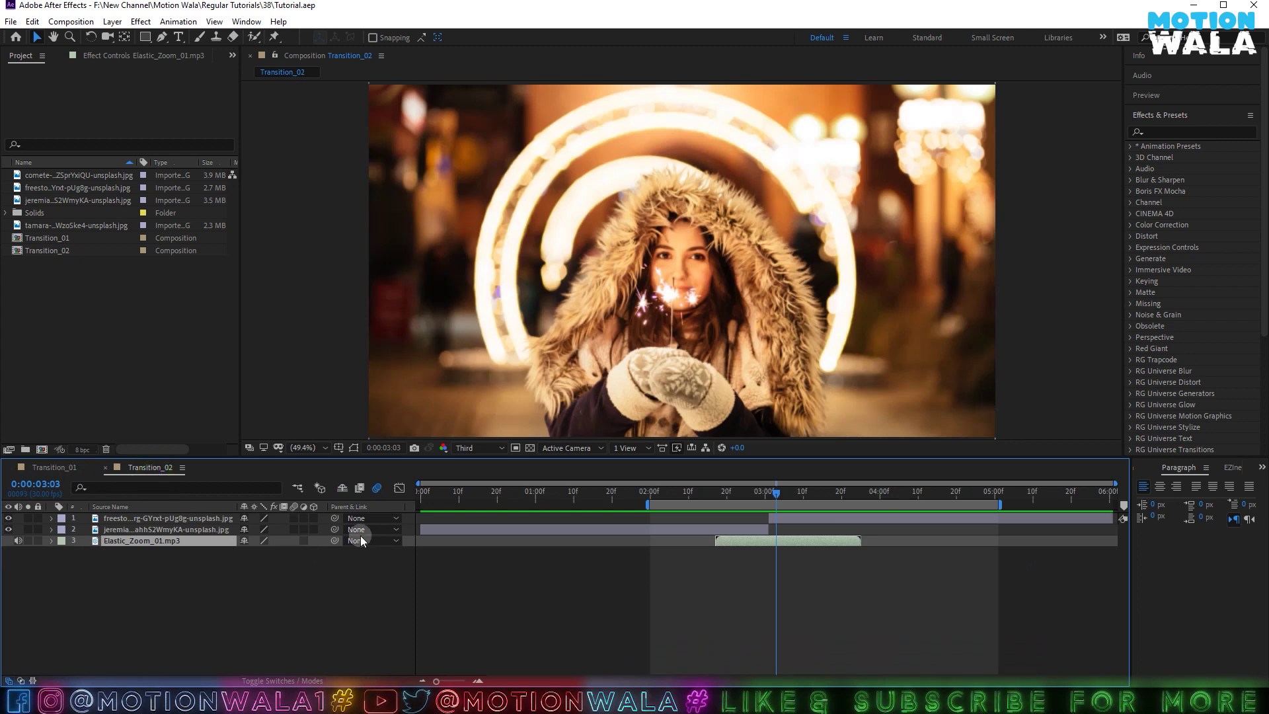
drag(732, 501, 871, 501)
key(l)
key(l)
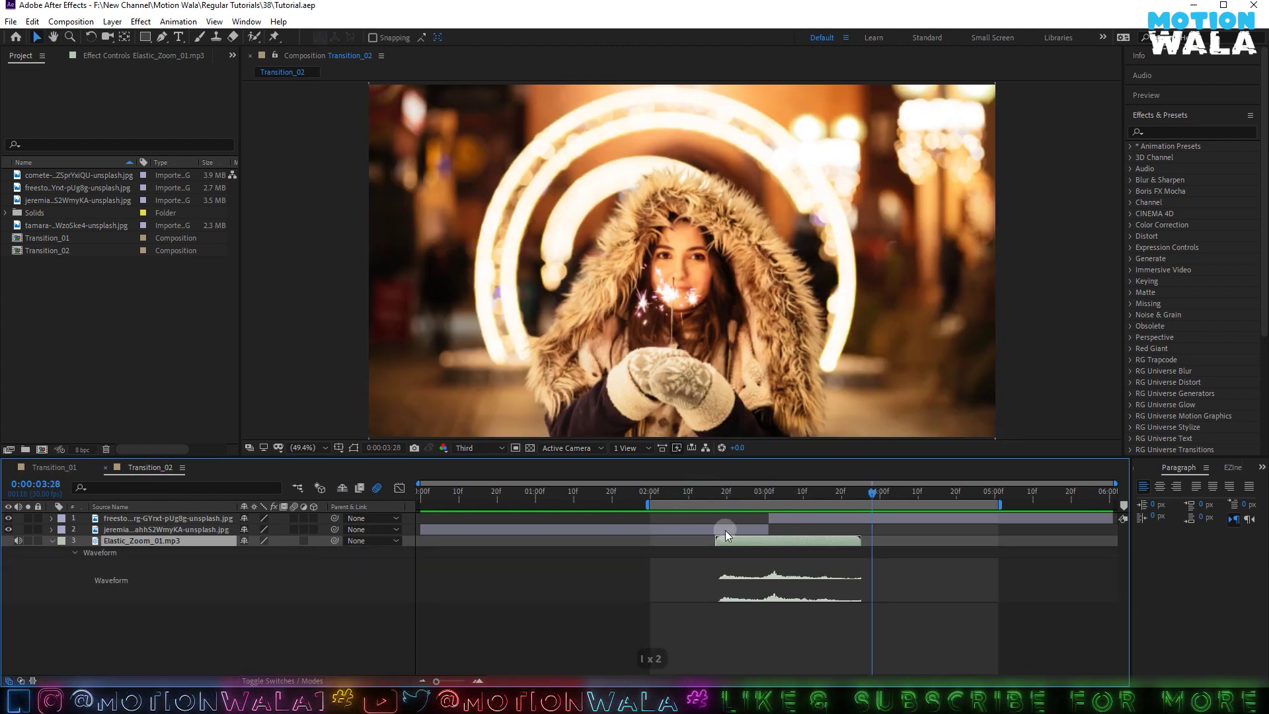
click(716, 501)
key(ctrl+s)
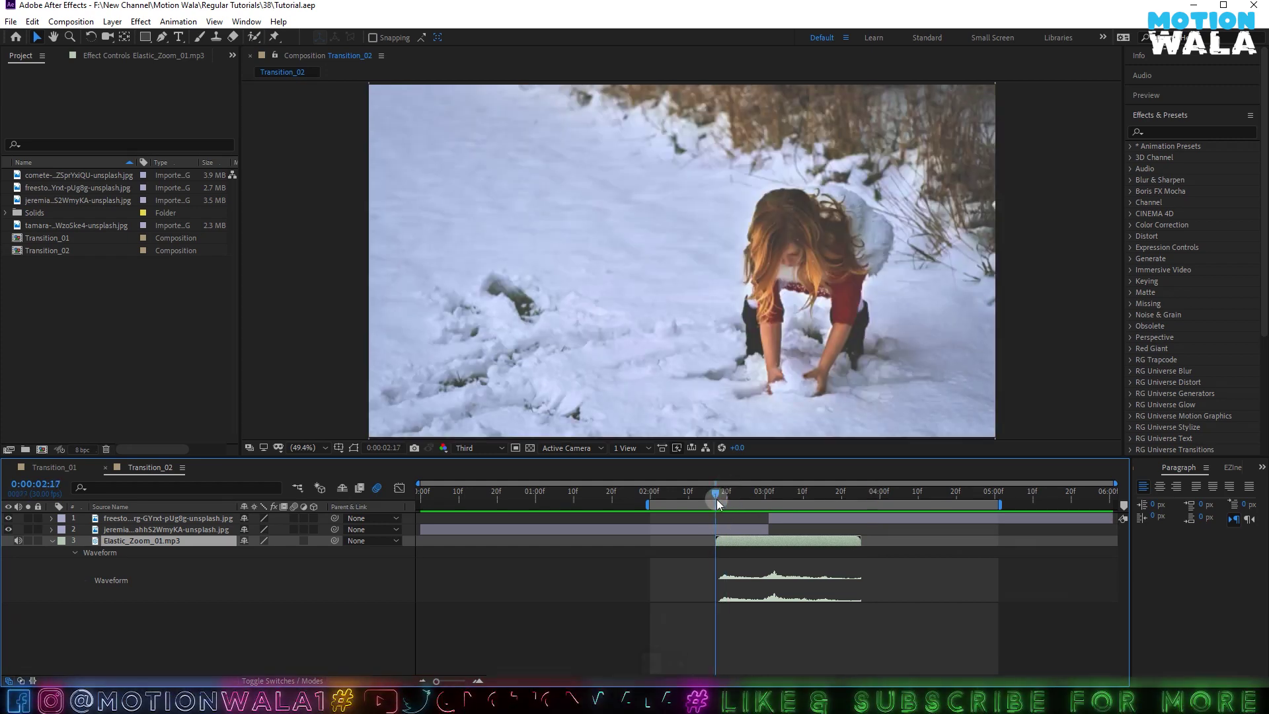
key(Page_Up)
mouse_move(751, 493)
mouse_down()
mouse_move(771, 498)
mouse_move(744, 508)
mouse_move(803, 505)
mouse_move(734, 502)
mouse_move(812, 505)
mouse_move(752, 500)
mouse_up()
click(764, 496)
click(165, 630)
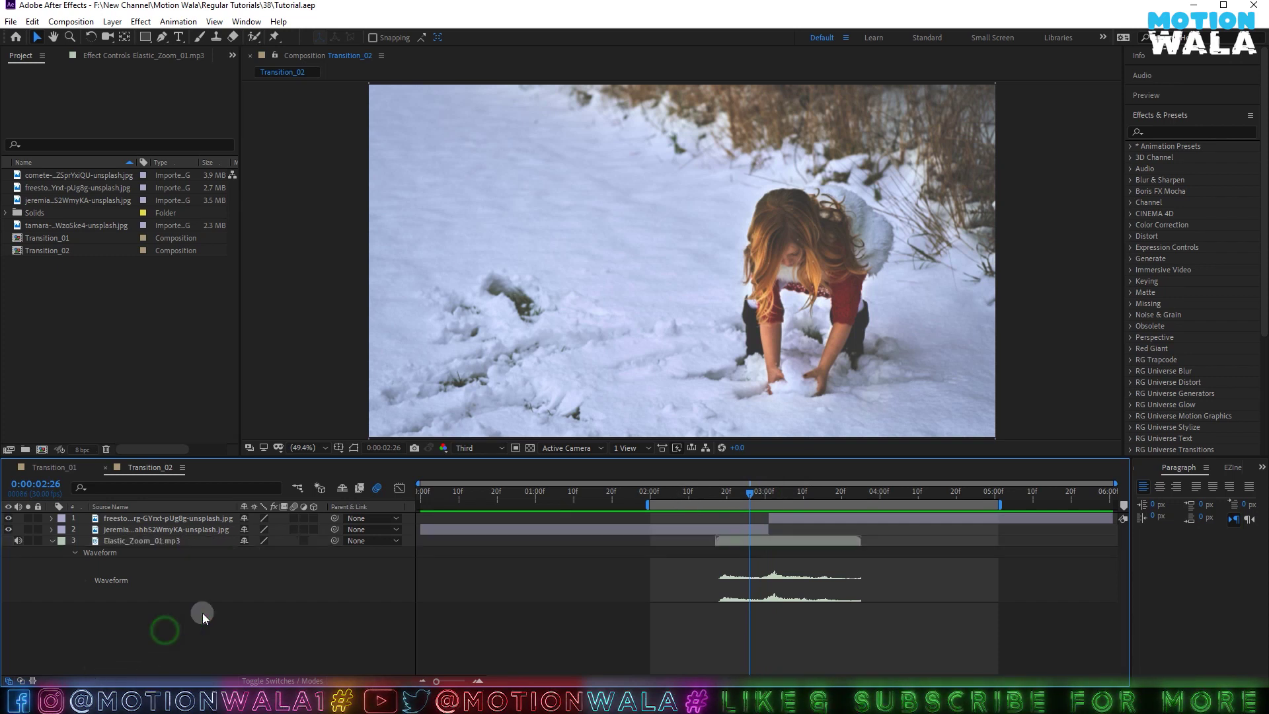
Create a new adjustment layer above the two photos in Transition_02.
key(ctrl+alt+y)
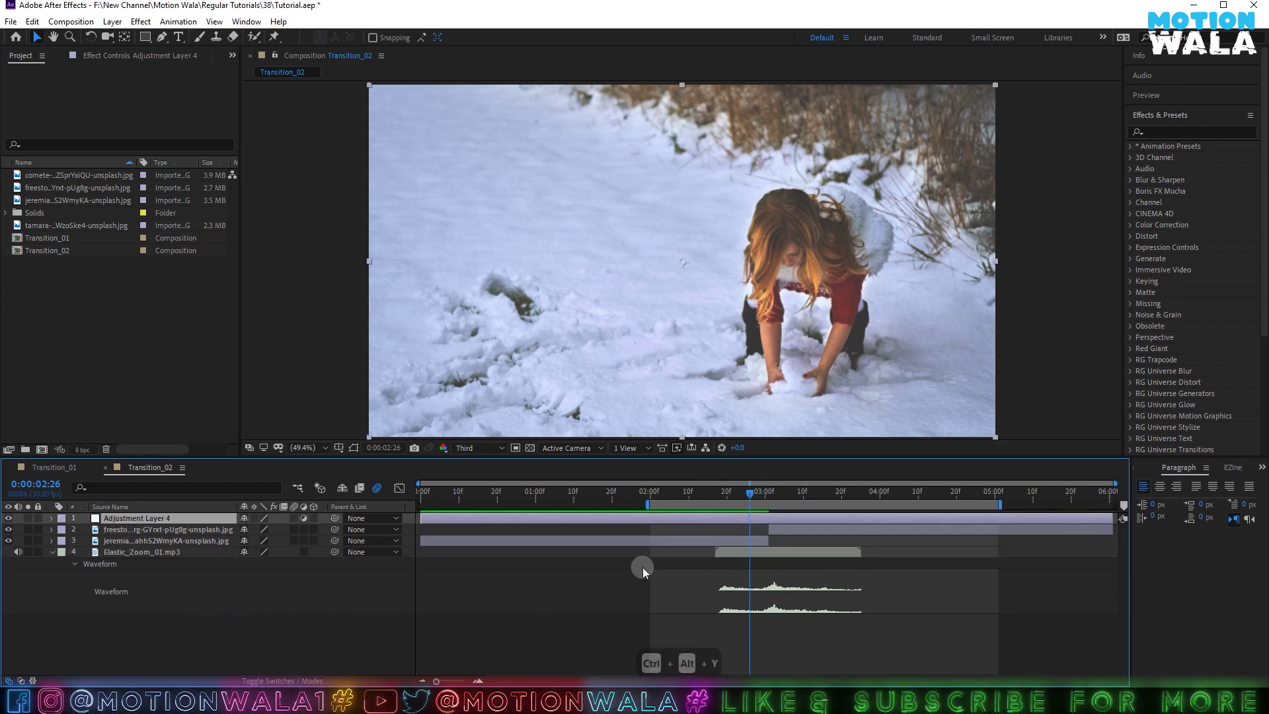
click(149, 520)
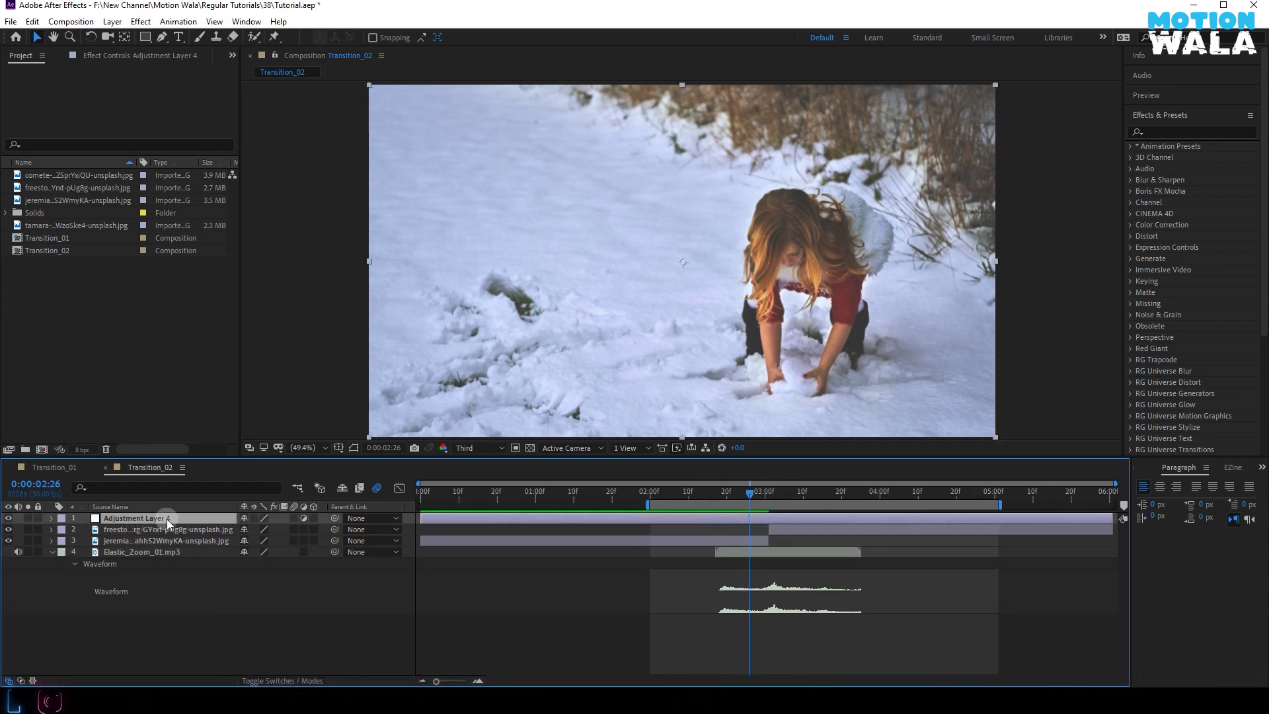
drag(167, 518, 162, 543)
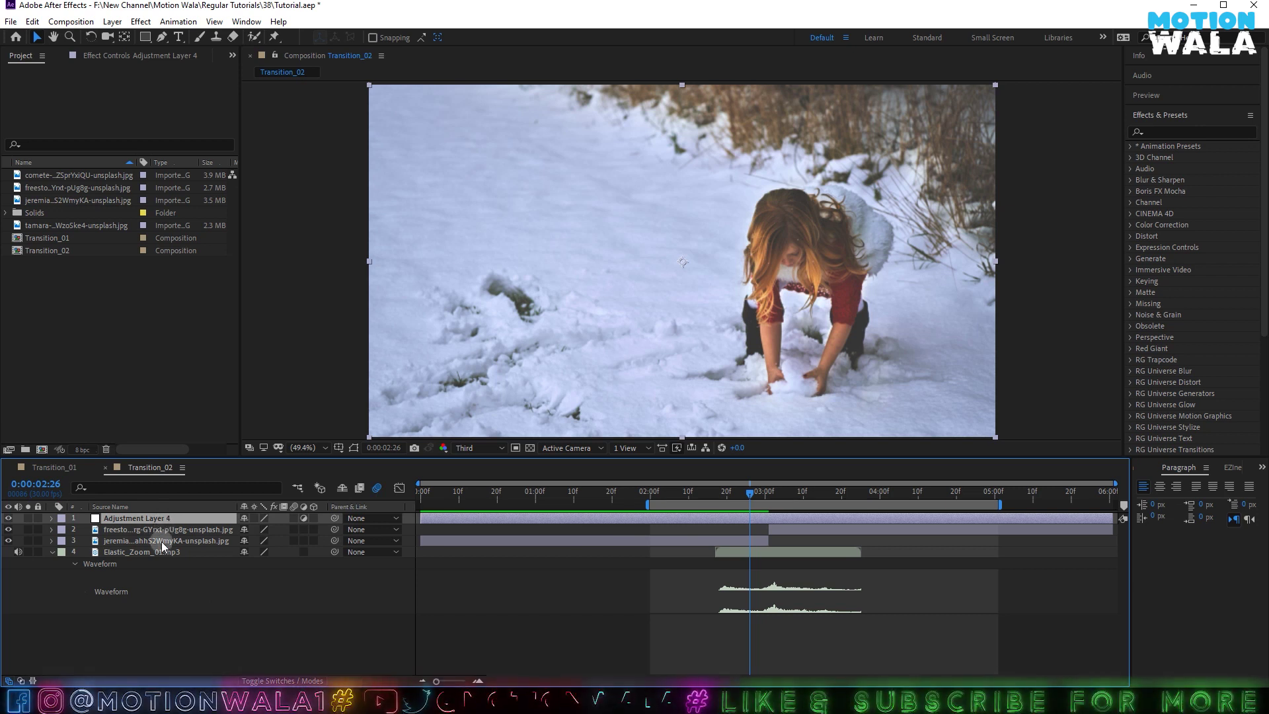
right_click(199, 617)
mouse_move(228, 474)
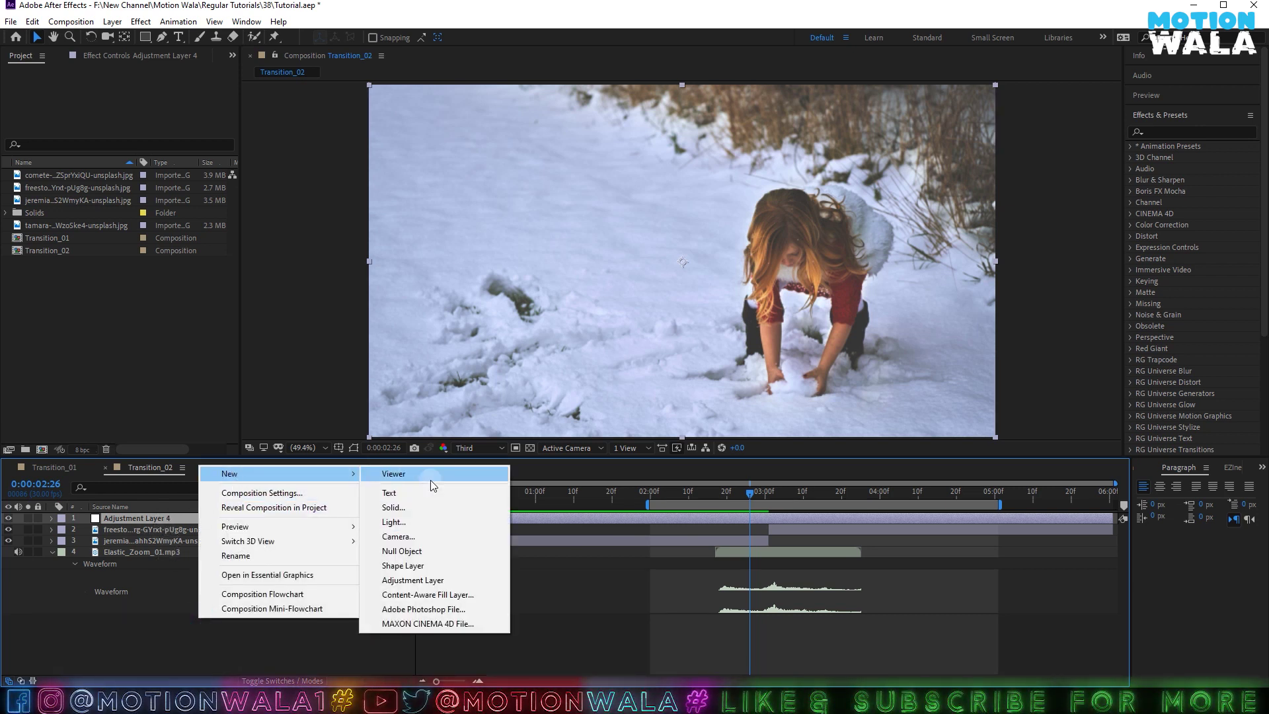
click(576, 515)
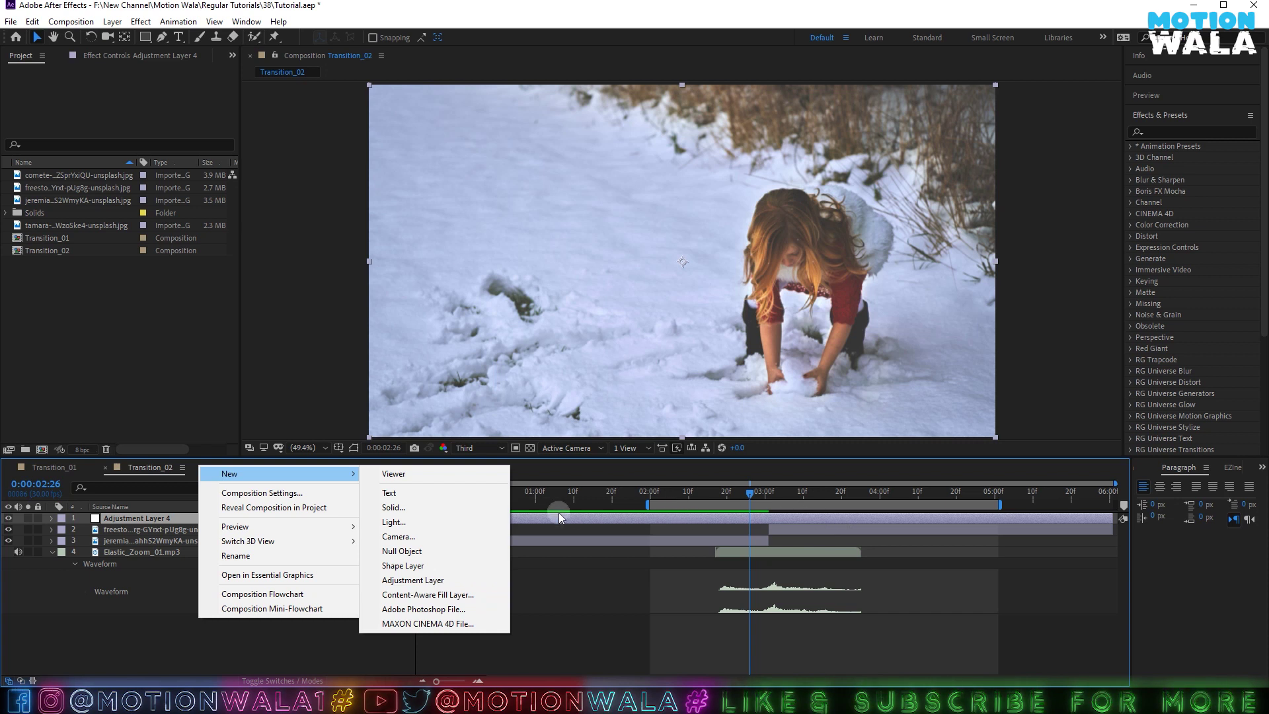
Trim the adjustment layer to start near 0:00:02:16 and end shortly after the cut, then save.
drag(420, 518, 709, 524)
drag(1113, 519, 882, 517)
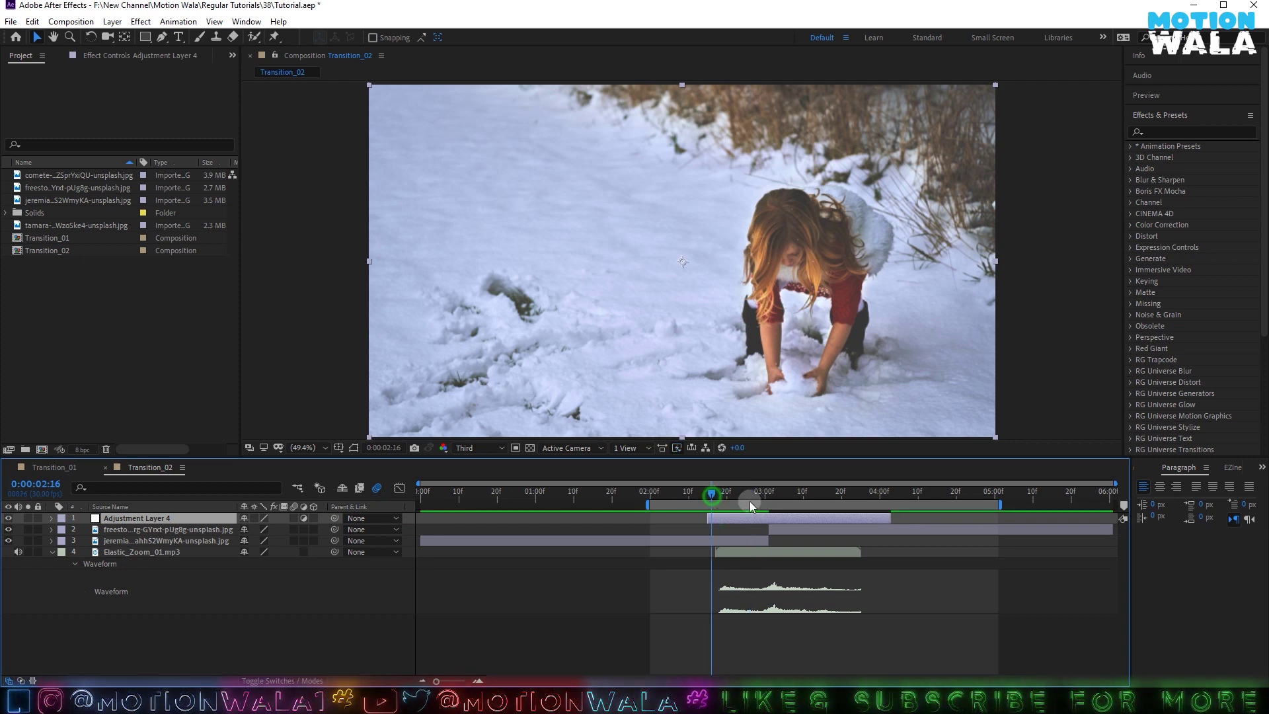
click(813, 506)
key(ctrl+s)
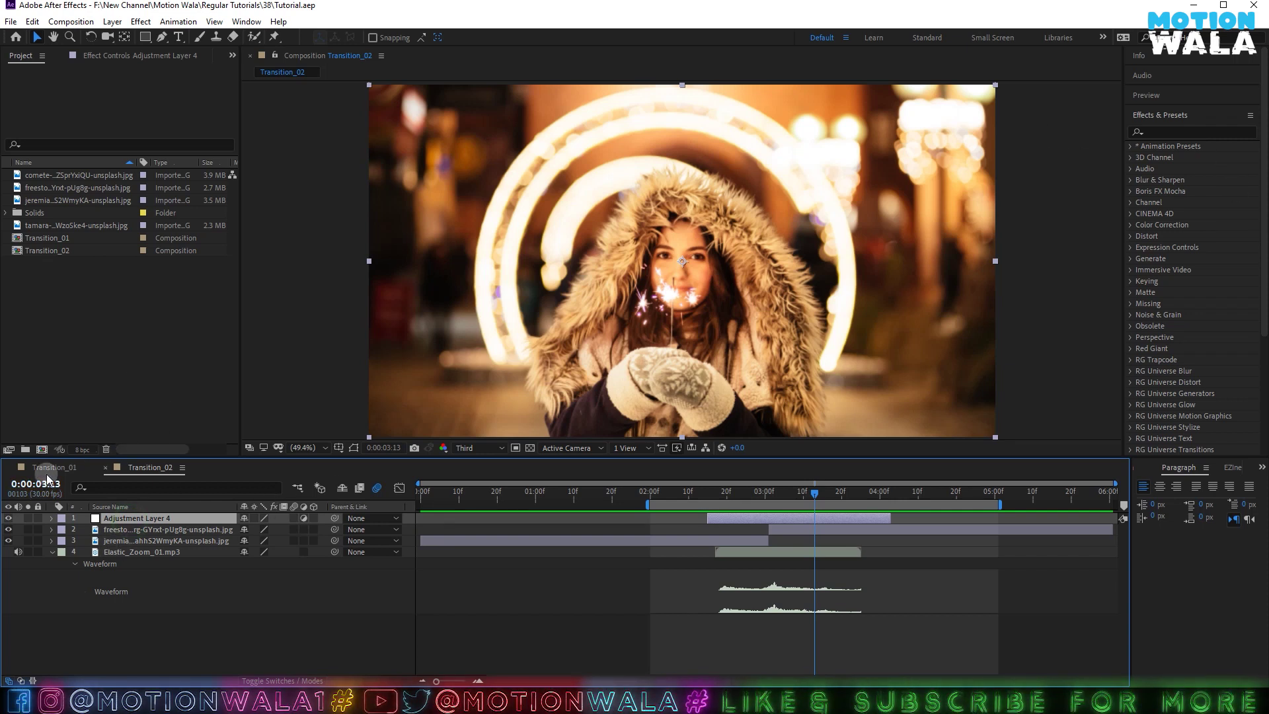
Apply Motion Tile and Transform effects to the adjustment layer.
click(1156, 133)
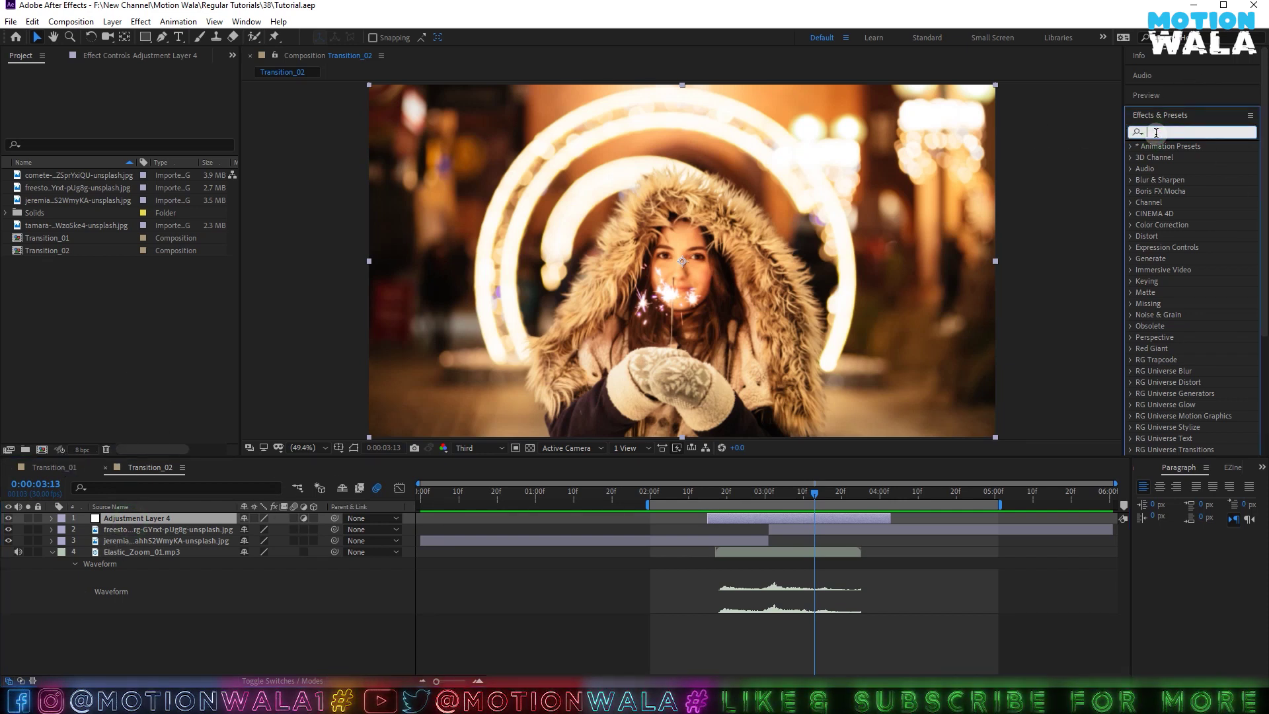
text(moti)
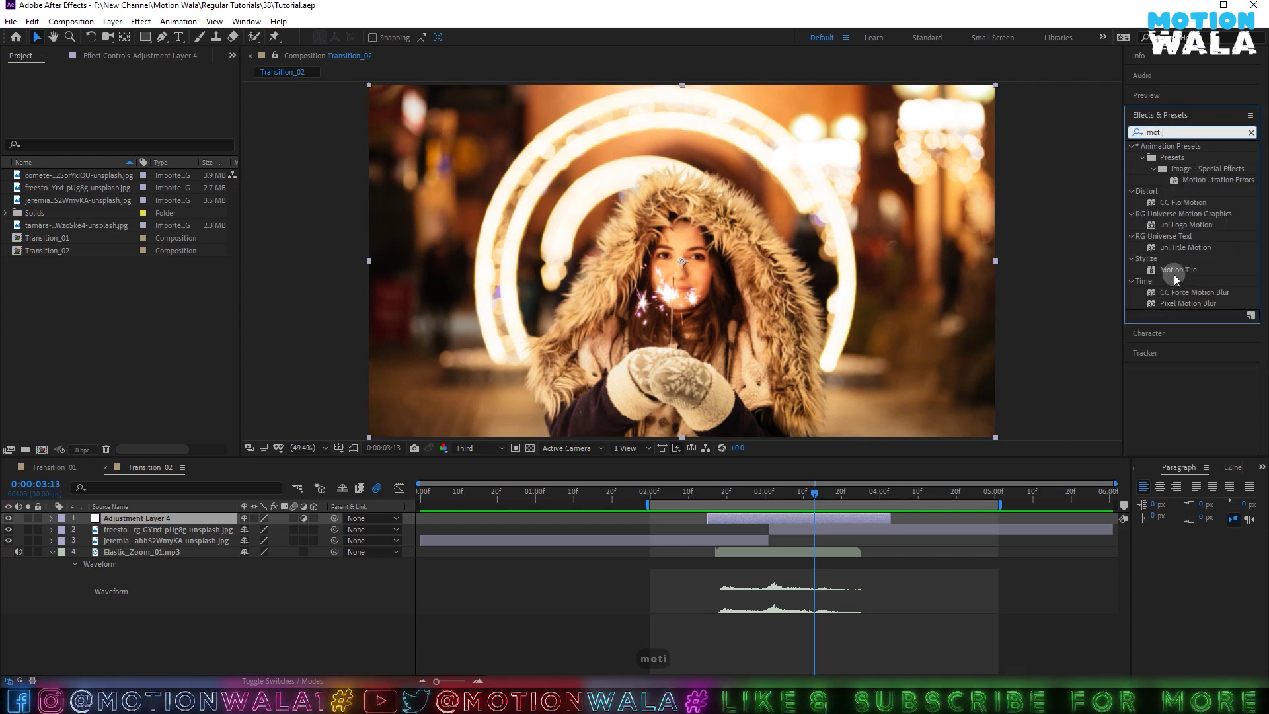
drag(1178, 270, 767, 519)
click(1172, 128)
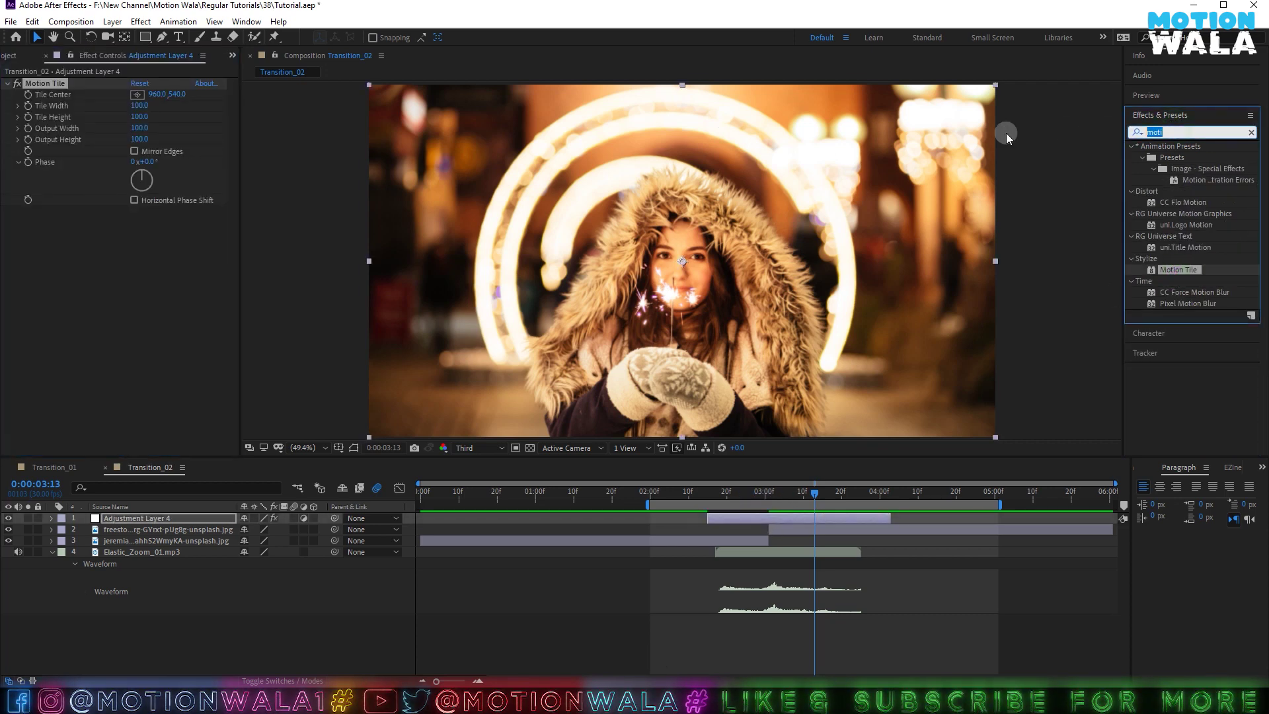
text(tra)
drag(1188, 258, 171, 248)
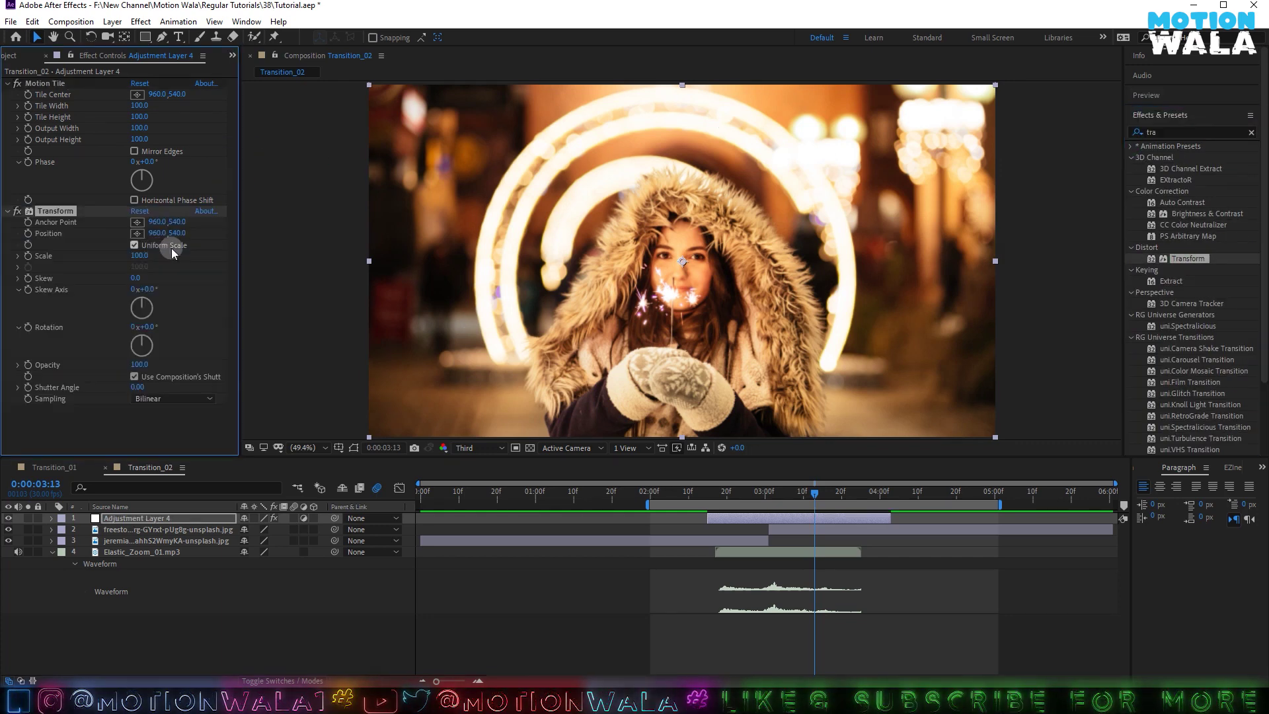
Apply Bulge, Twirl and Optics Compensation effects to the adjustment layer.
click(1183, 132)
text(bul)
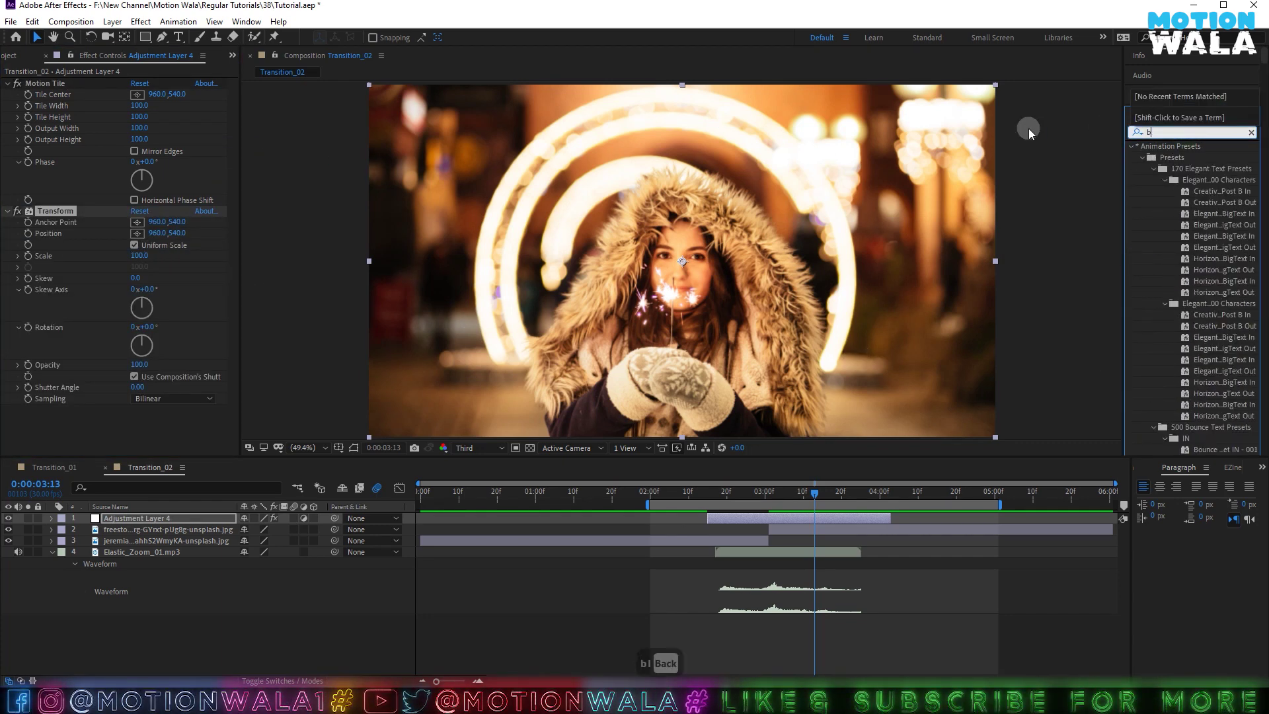
drag(1183, 248, 63, 397)
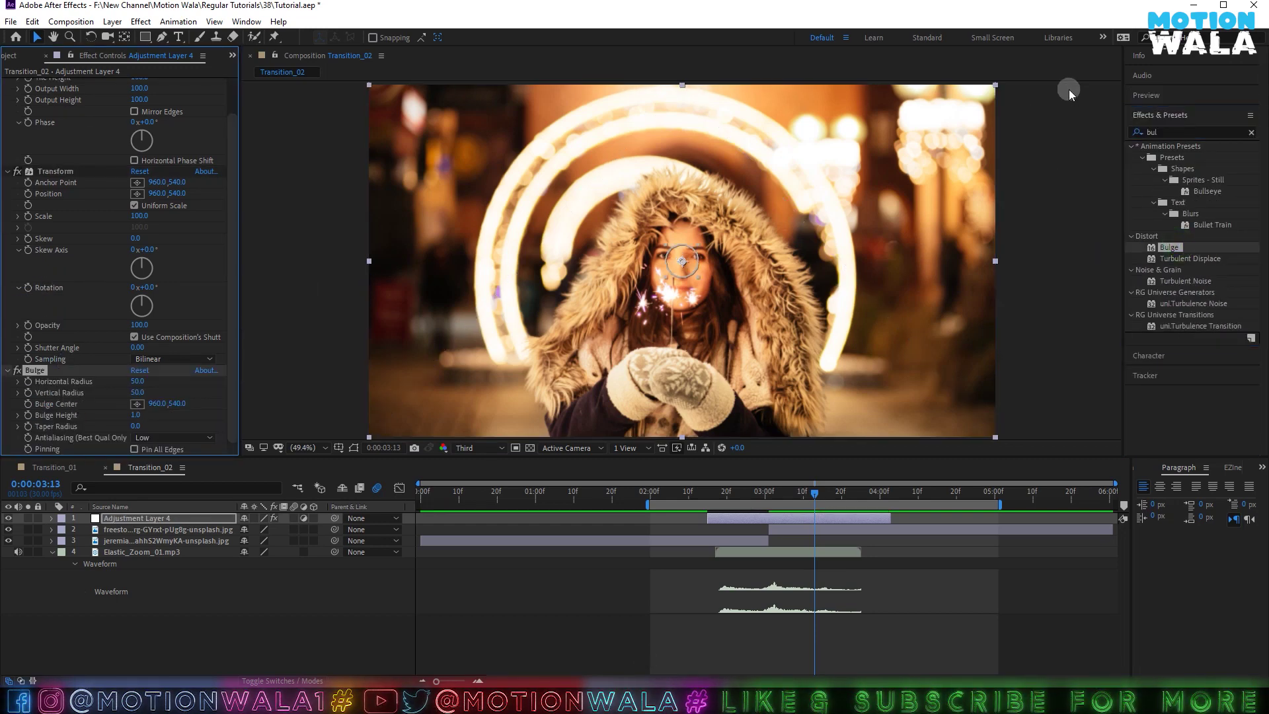
click(1183, 132)
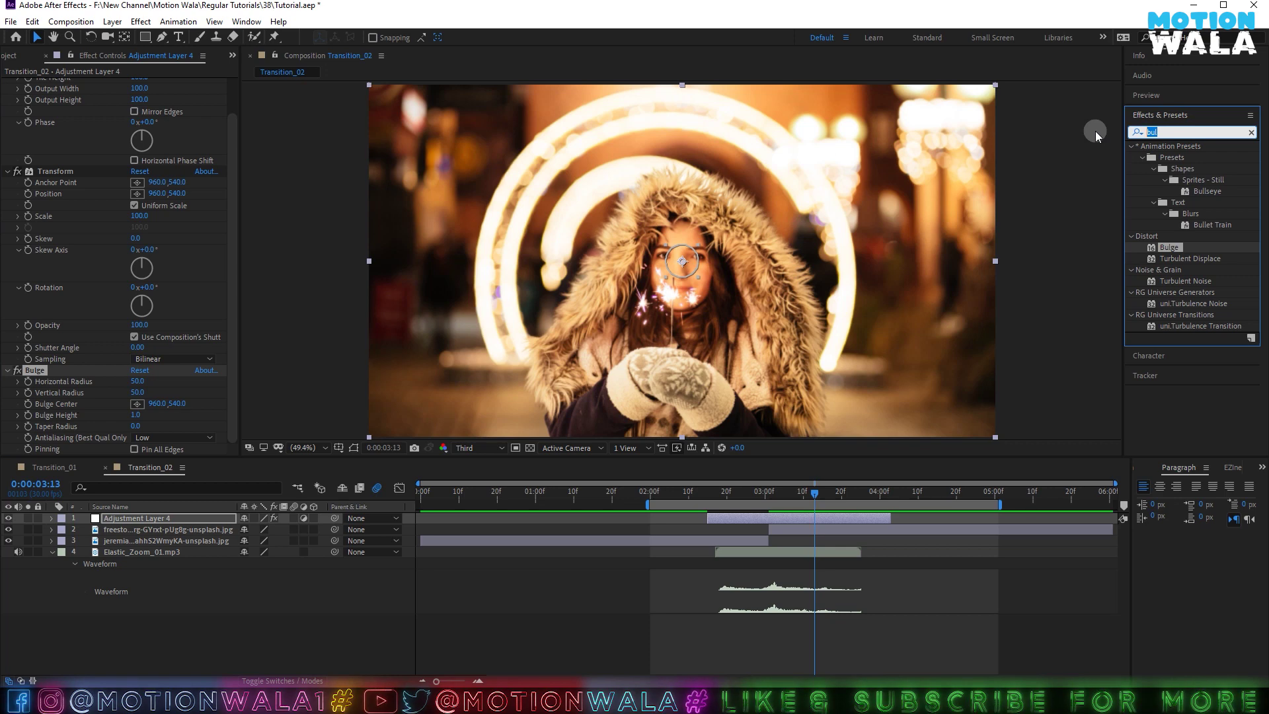
text(tw)
drag(1167, 169, 81, 410)
click(1181, 139)
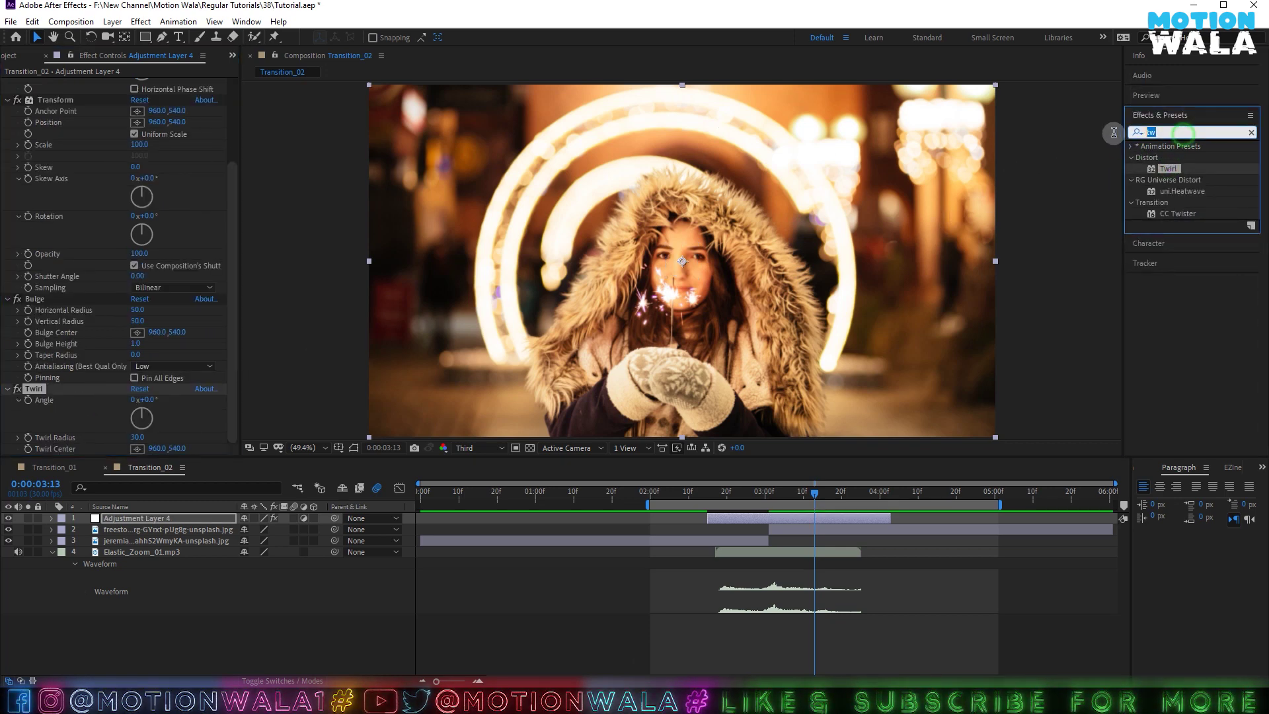
text(opti)
drag(1207, 160, 162, 434)
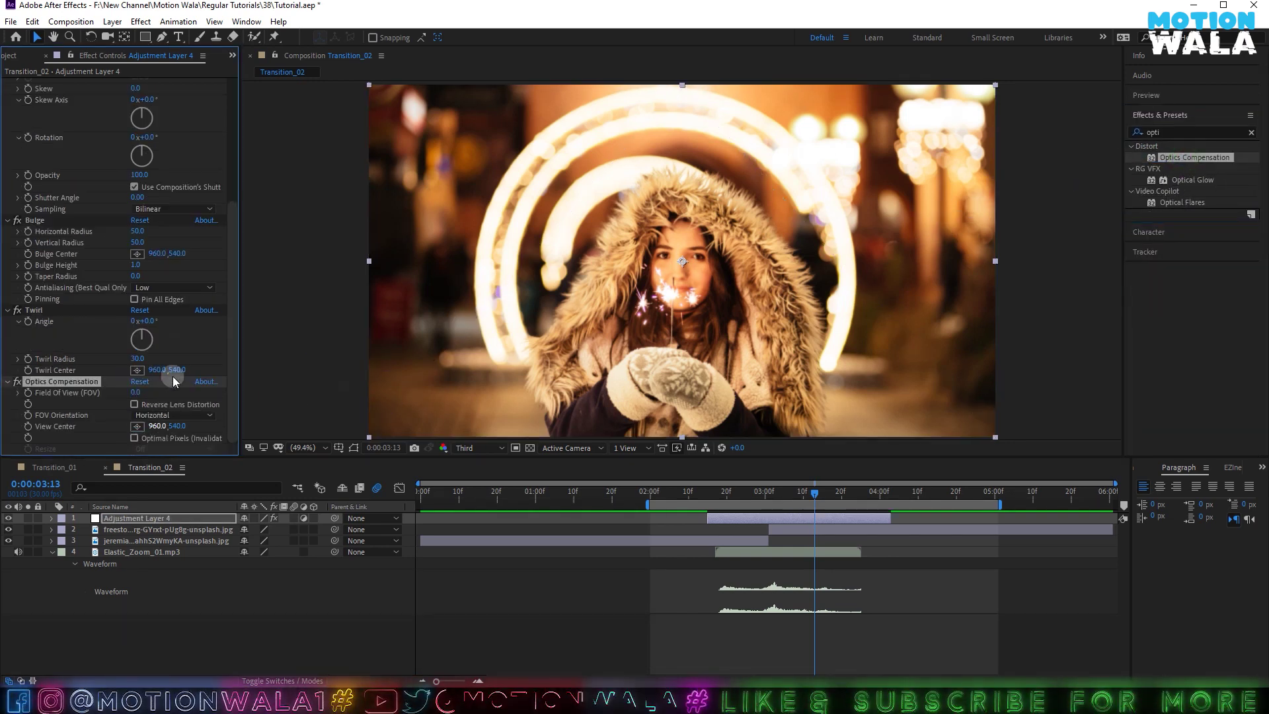
Trim the adjustment layer's in-point slightly later and save the project.
scroll(85, 193, up, 5)
key(ctrl+s)
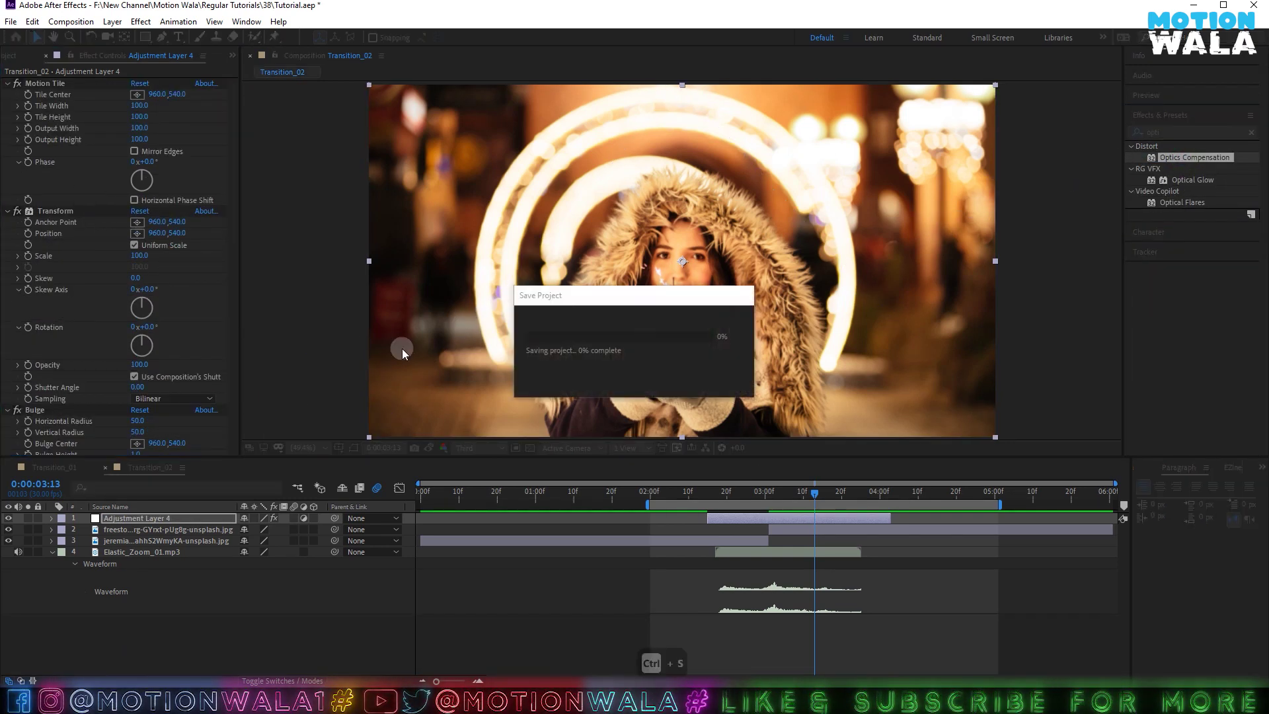
click(484, 681)
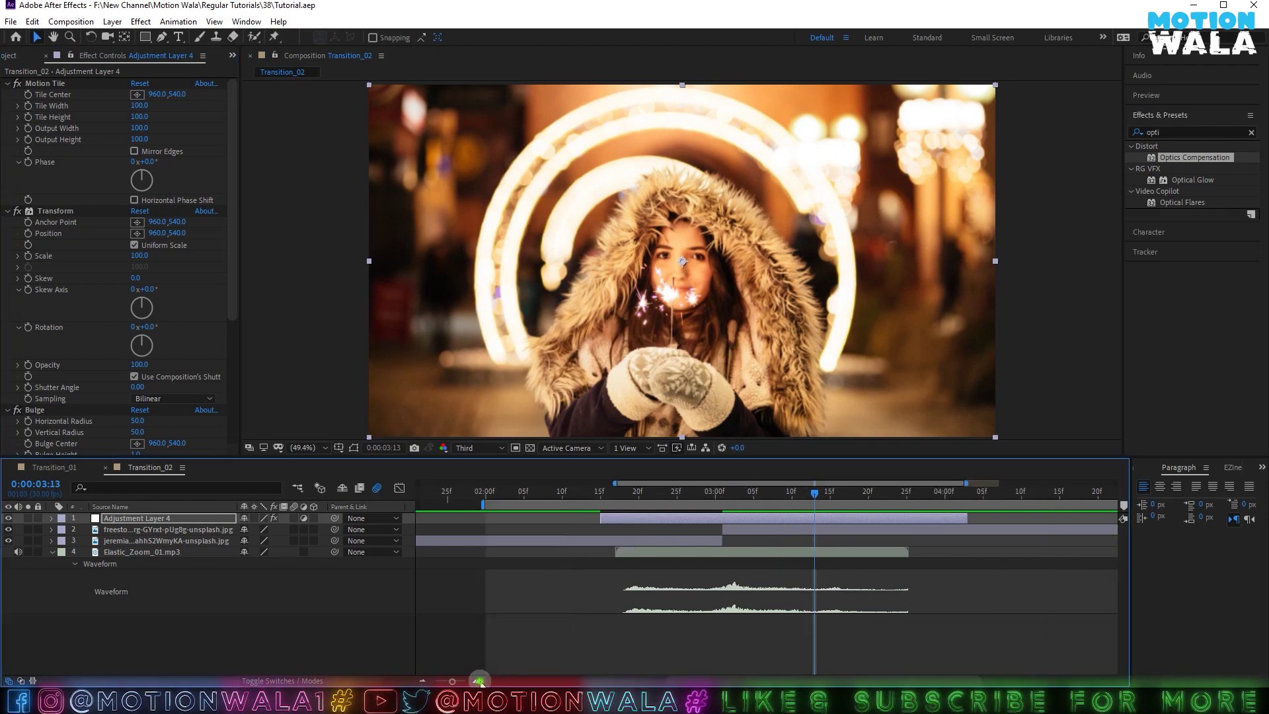
click(424, 681)
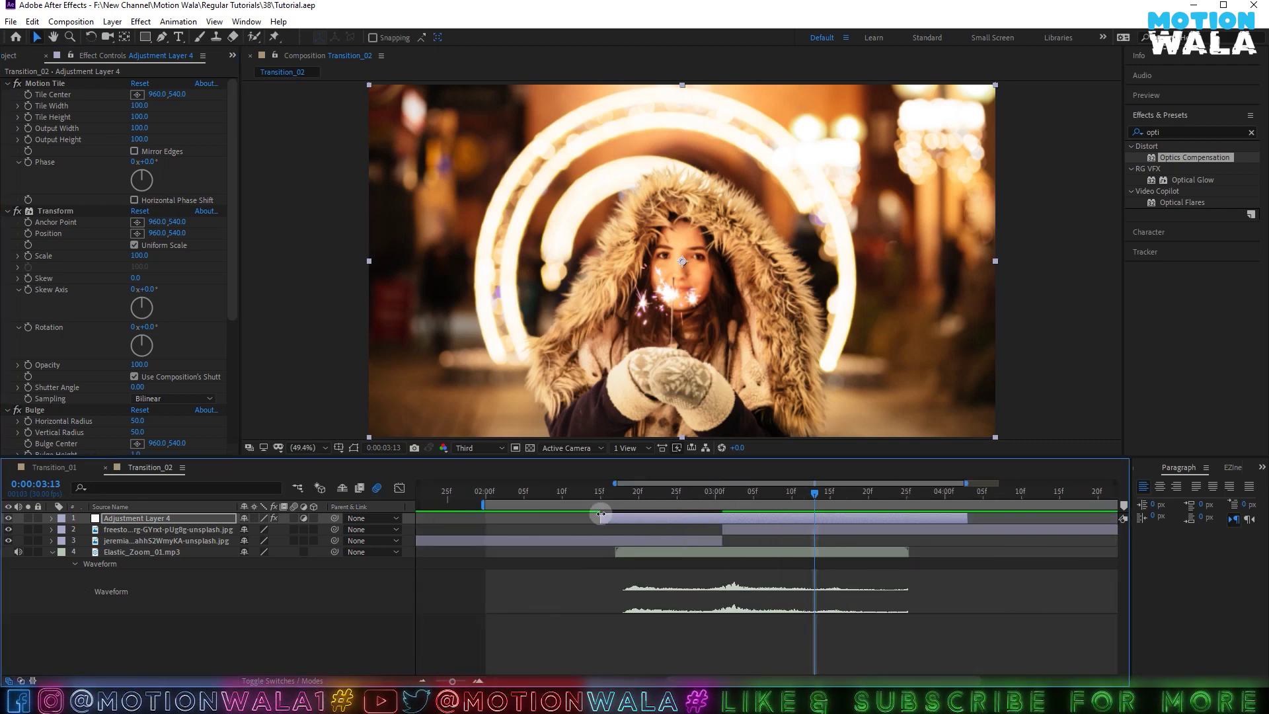
click(606, 494)
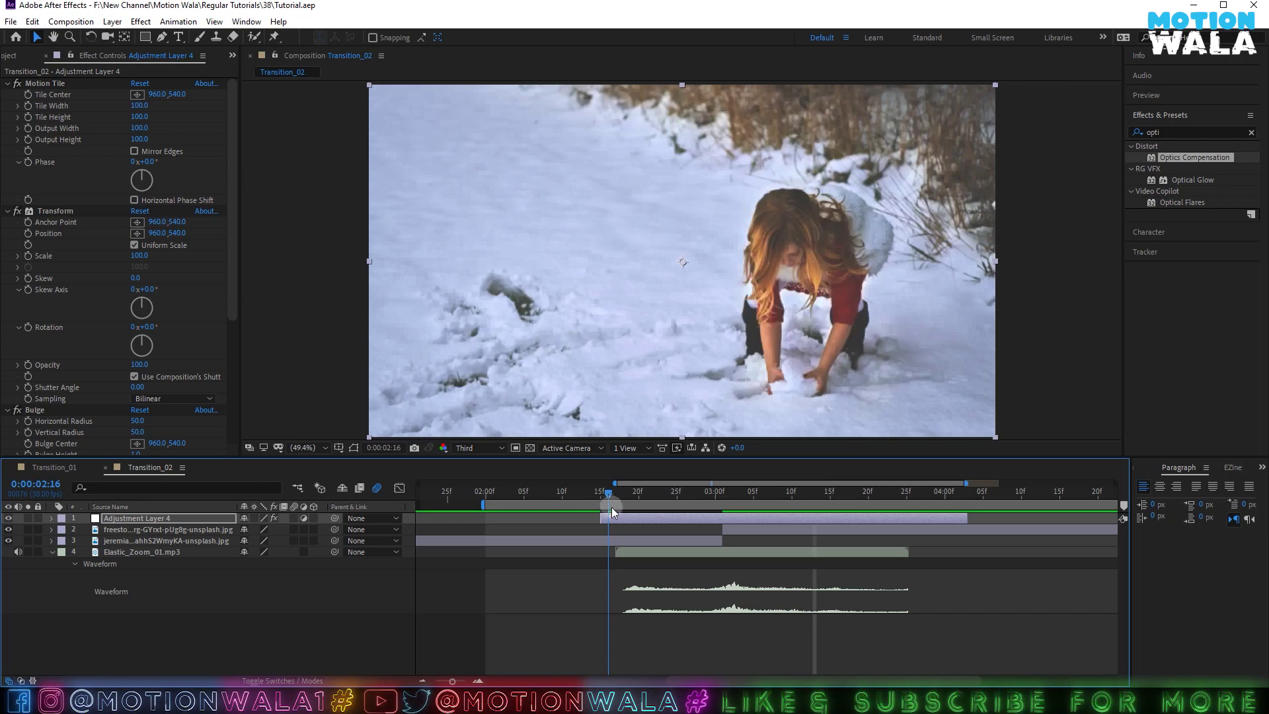
drag(603, 518, 614, 519)
key(ctrl+s)
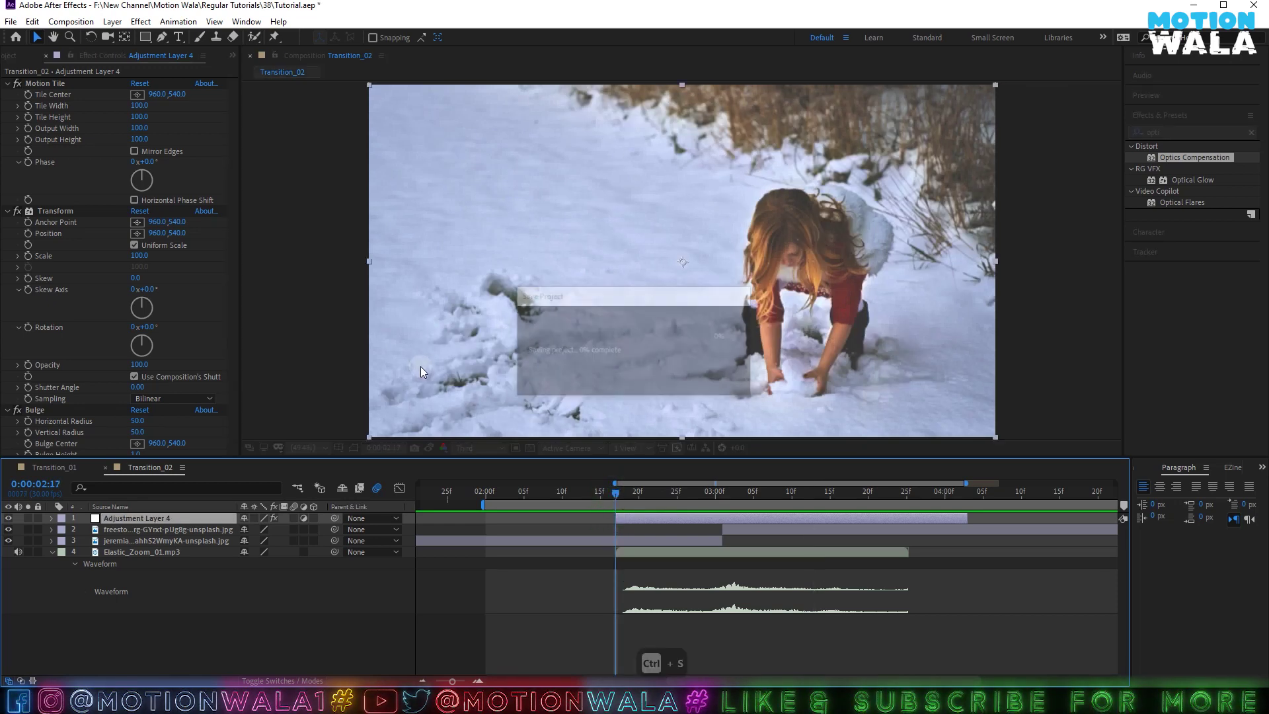
scroll(94, 136, down, 1)
scroll(94, 136, up, 1)
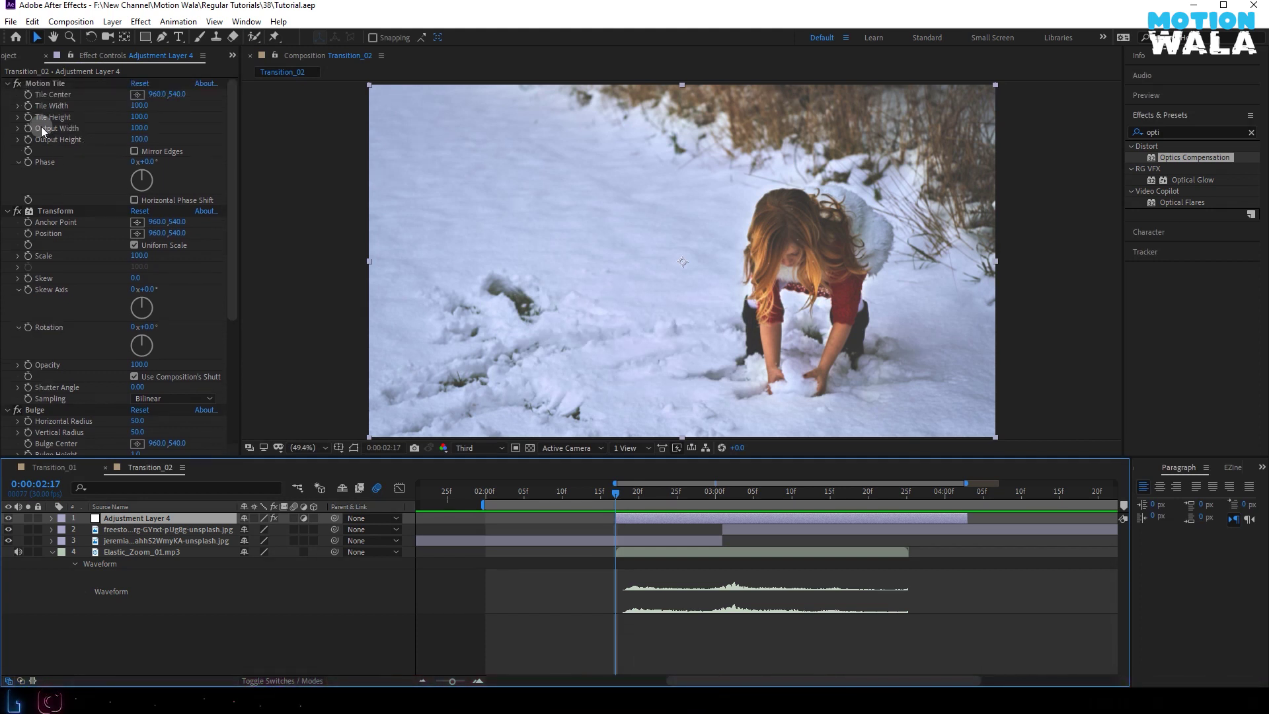
Set Motion Tile's Output Width and Output Height to 1000.
click(44, 83)
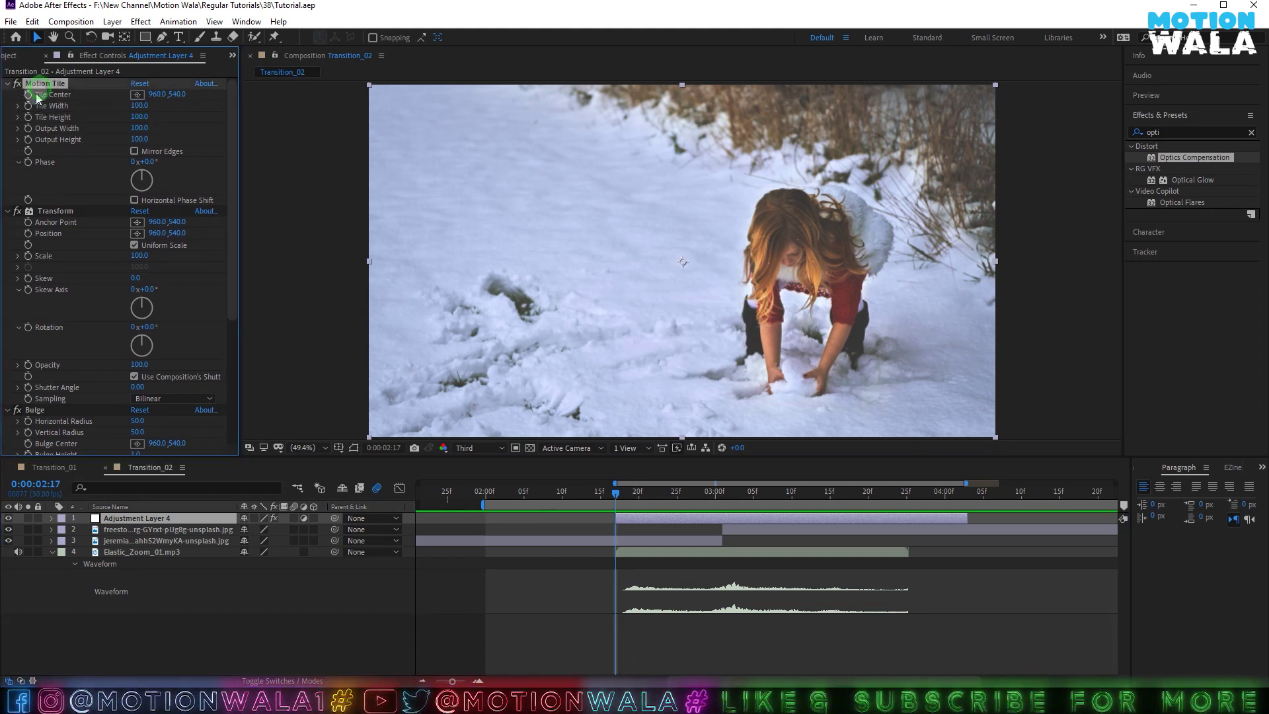
click(45, 210)
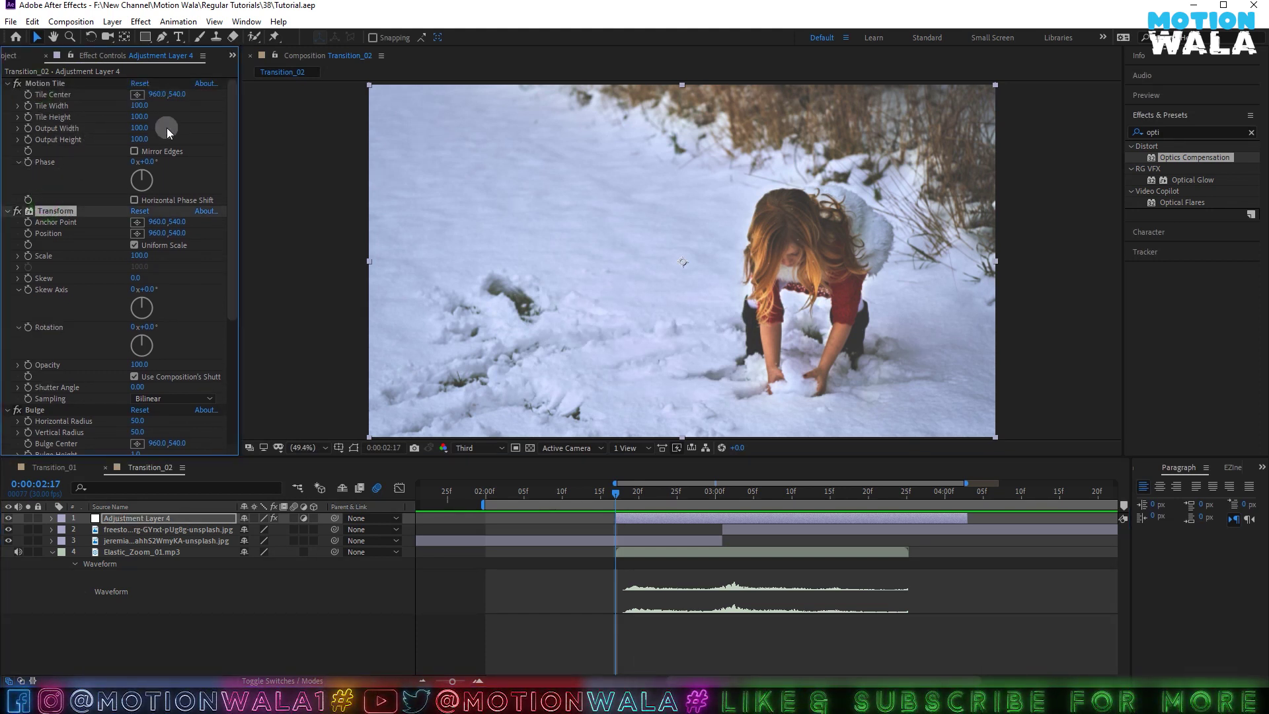
click(139, 128)
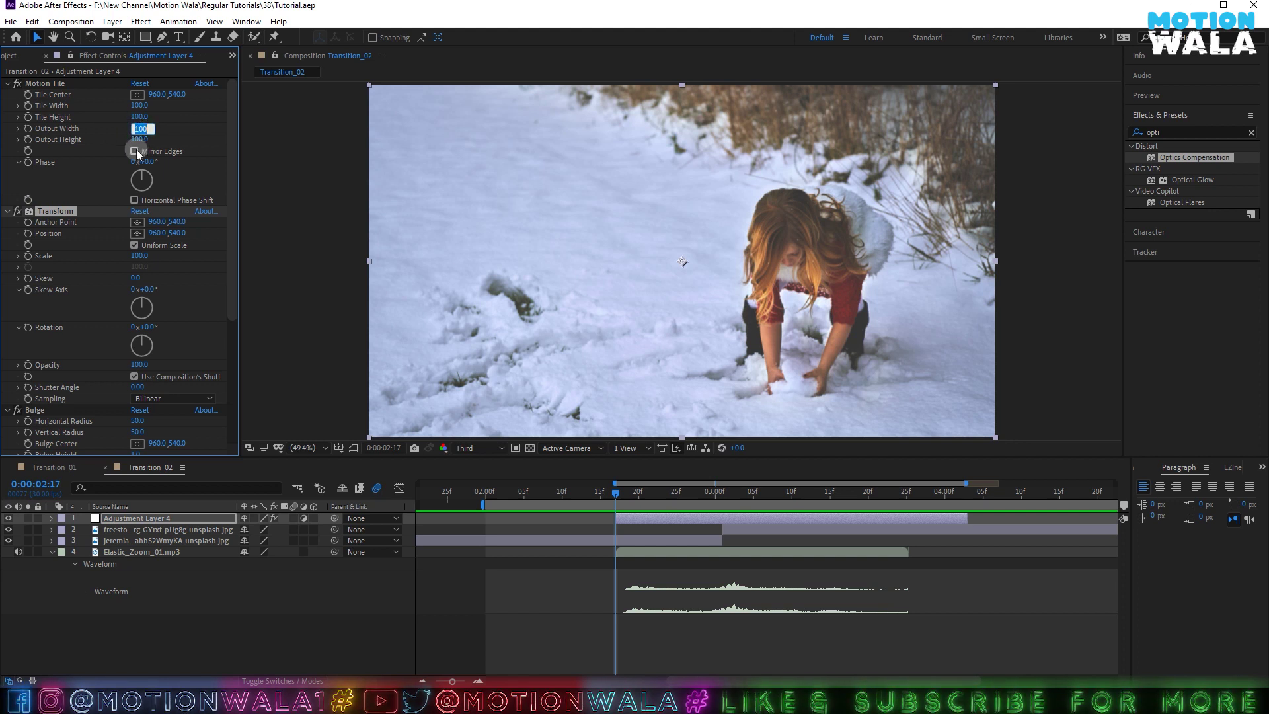
text(500)
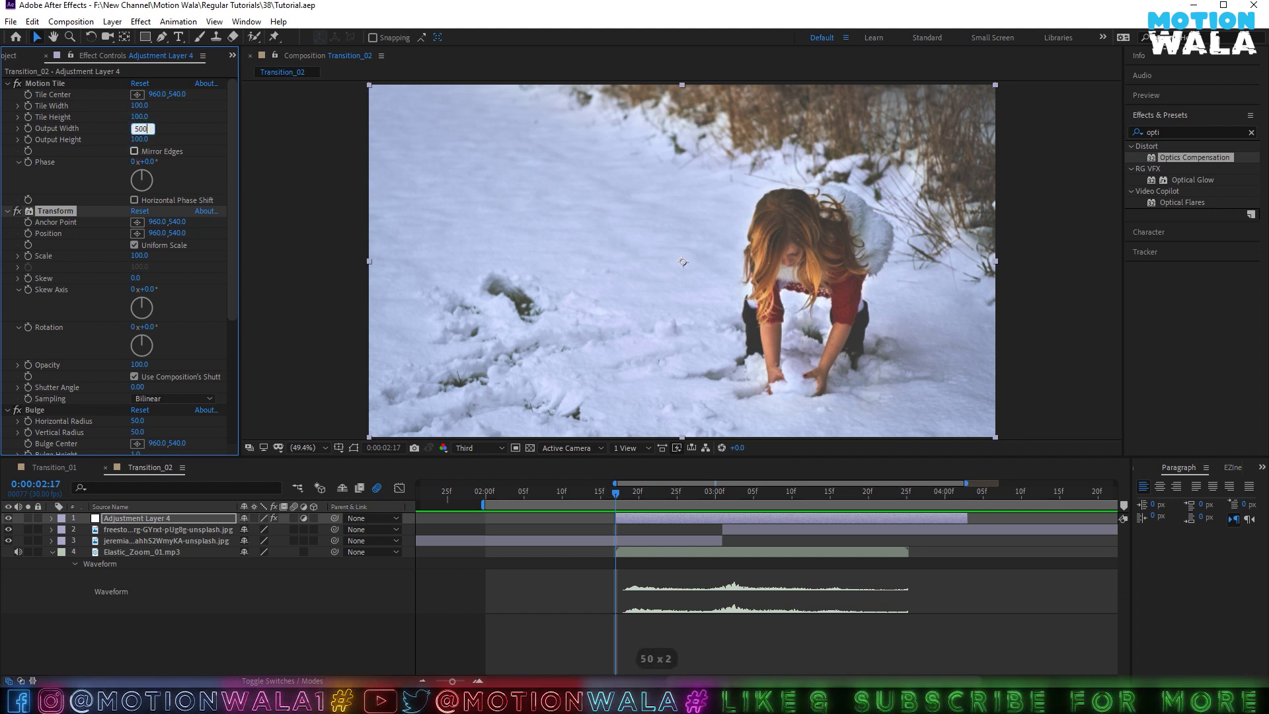
click(141, 141)
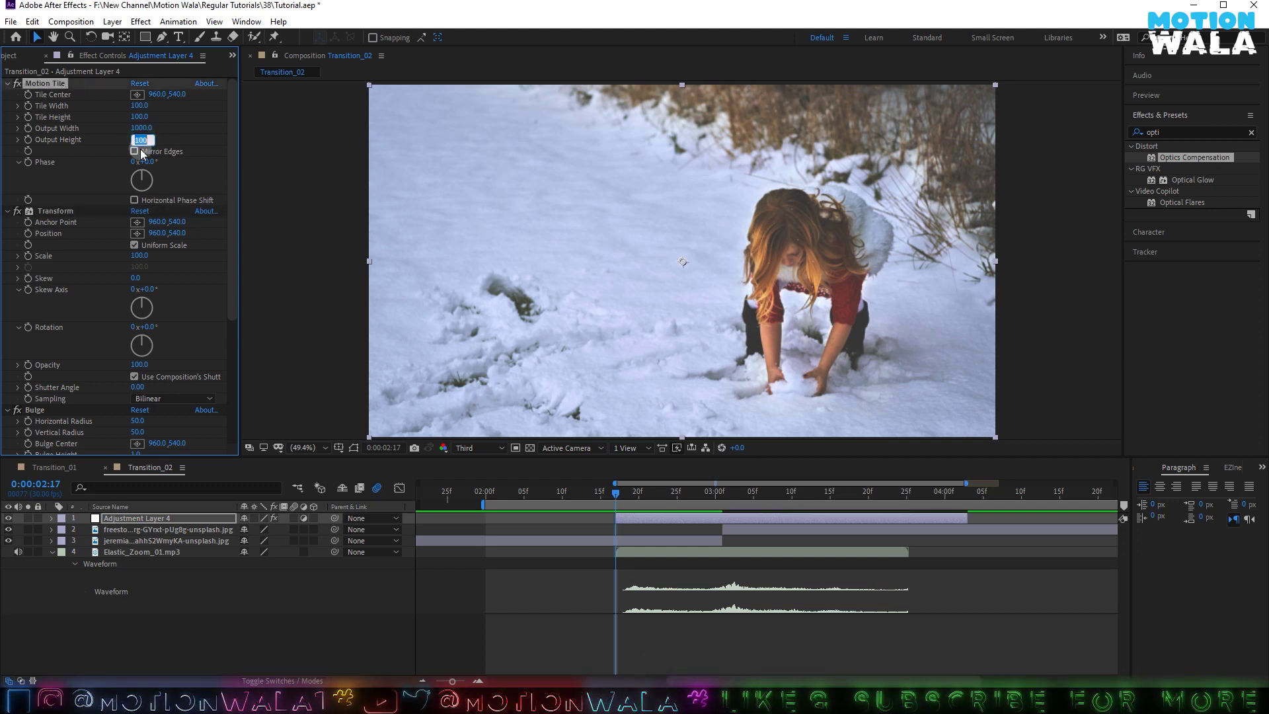
text(1000)
key(Return)
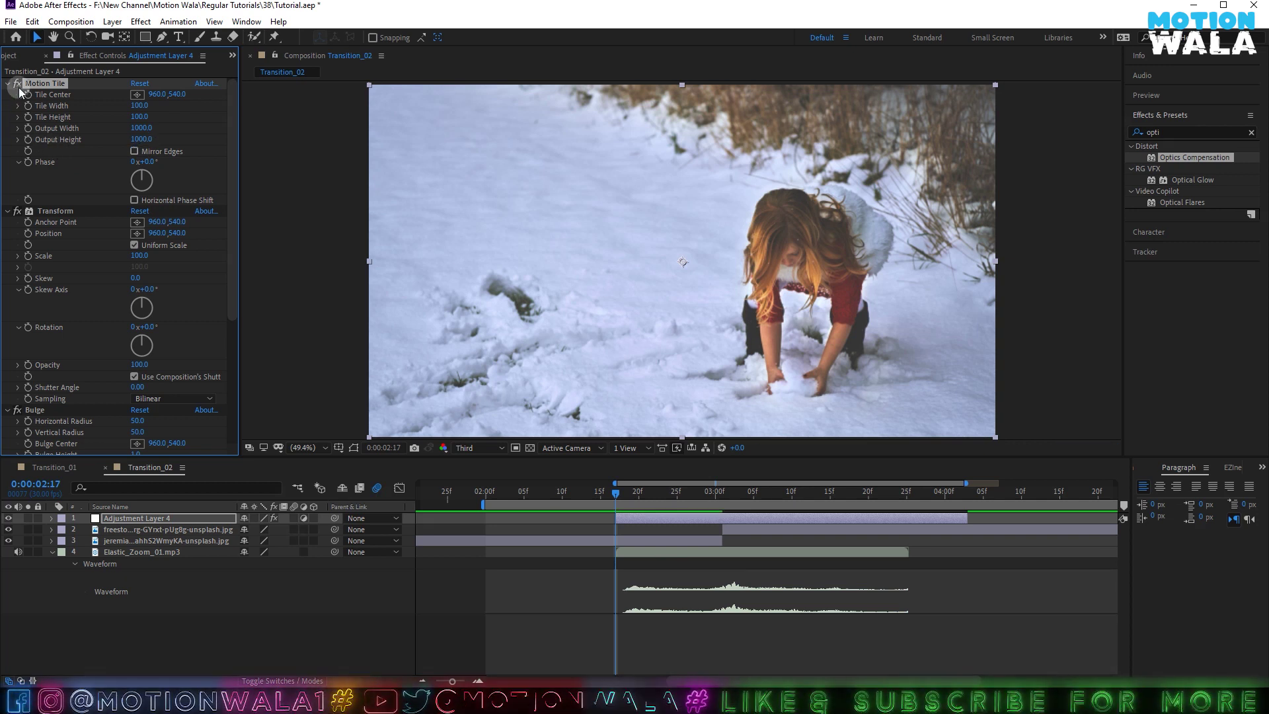
Collapse Motion Tile and enable keyframing for Transform Scale and Rotation.
click(7, 83)
click(44, 94)
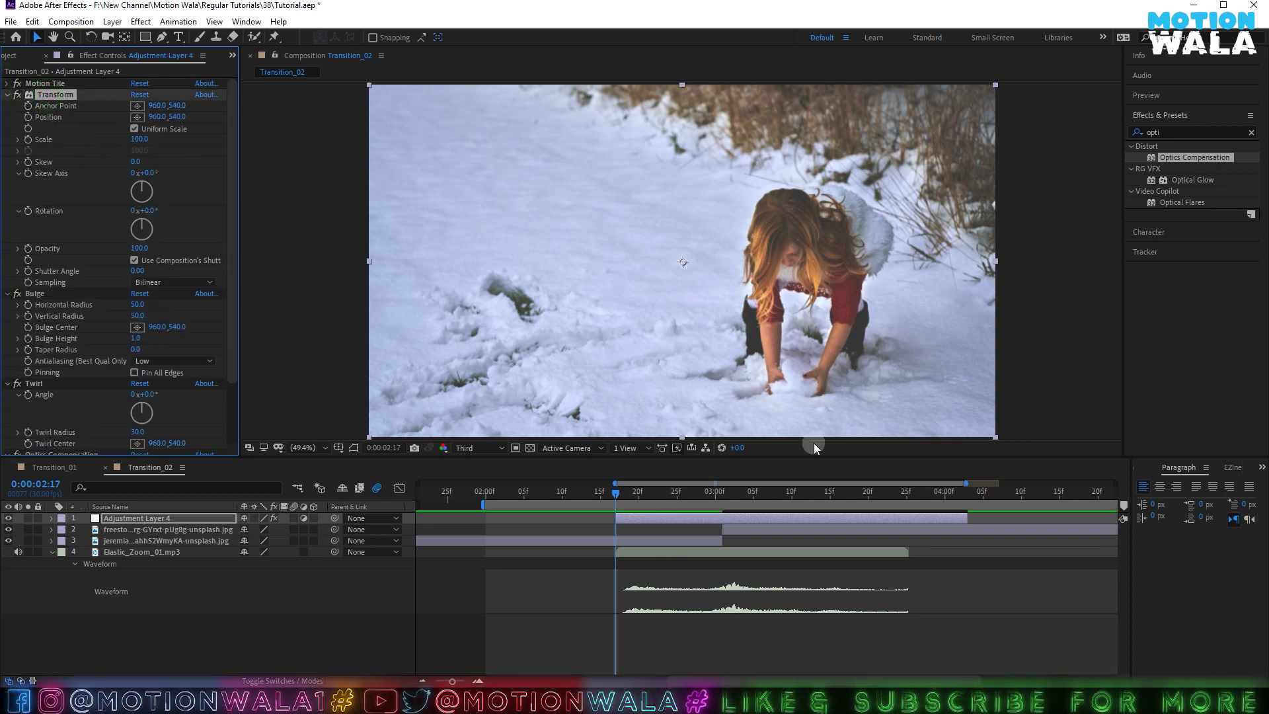
click(28, 140)
click(28, 211)
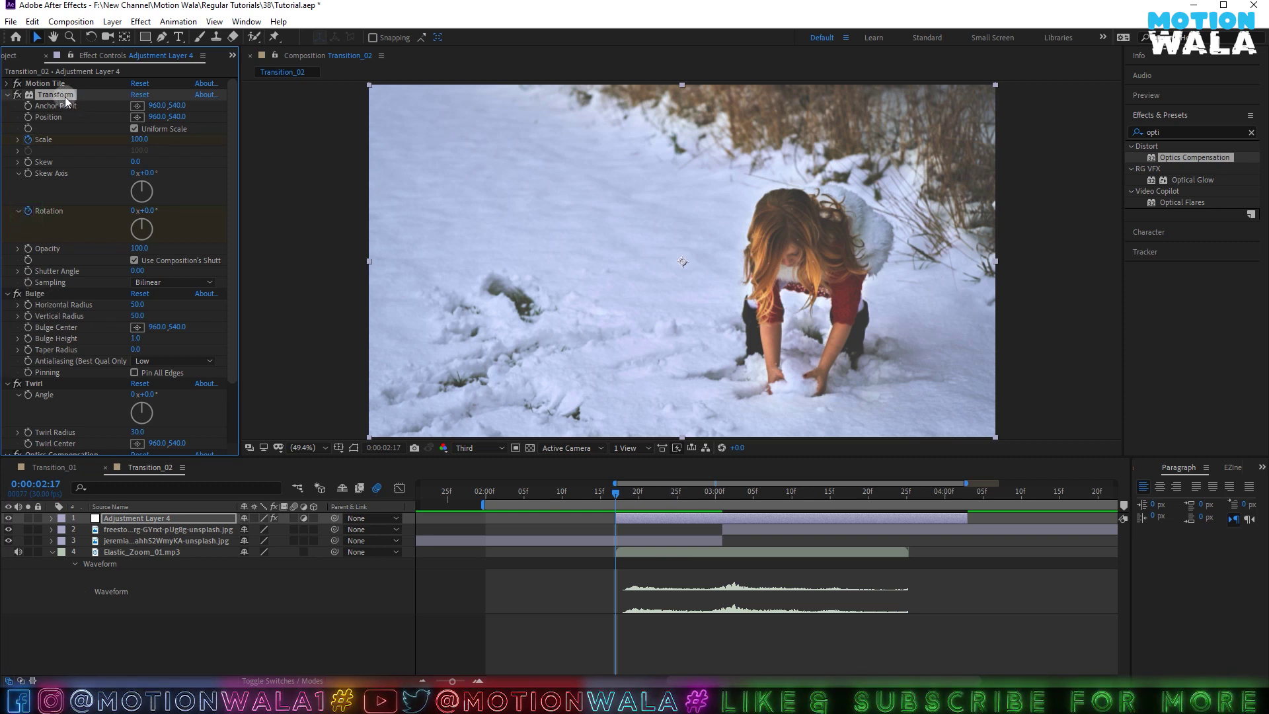
Widen the Bulge radii to 474 horizontal and 546 vertical, centred on the girl.
click(35, 293)
drag(137, 307, 275, 320)
drag(142, 316, 312, 308)
drag(140, 304, 288, 304)
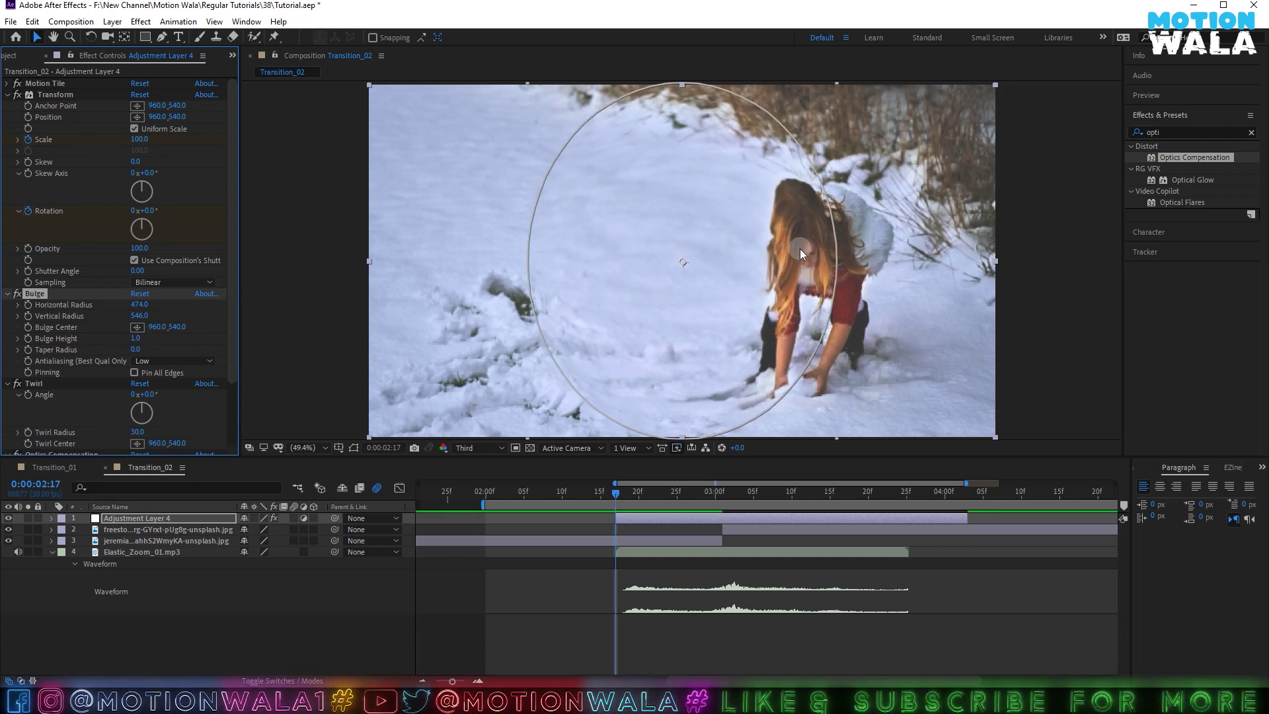
drag(154, 331, 426, 341)
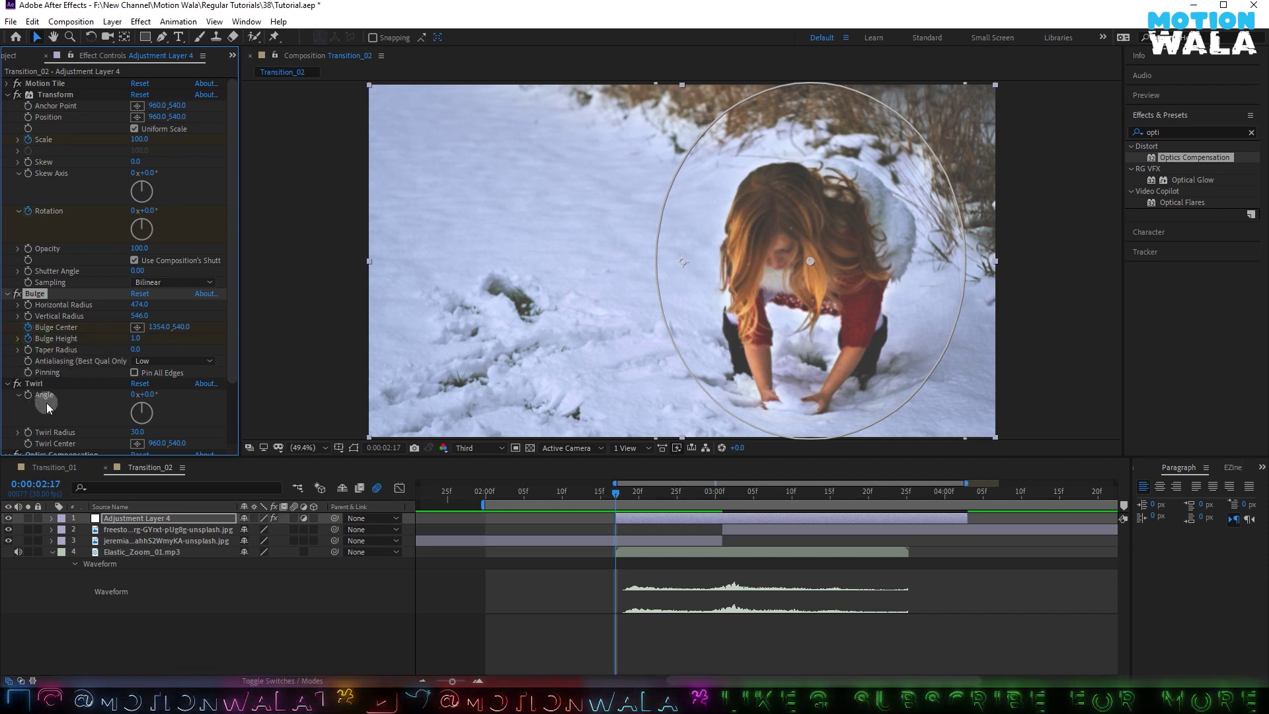
Set Twirl Radius to 20, enable Reverse Lens Distortion in Optics Compensation, and save.
scroll(101, 390, down, 3)
click(130, 359)
text(20)
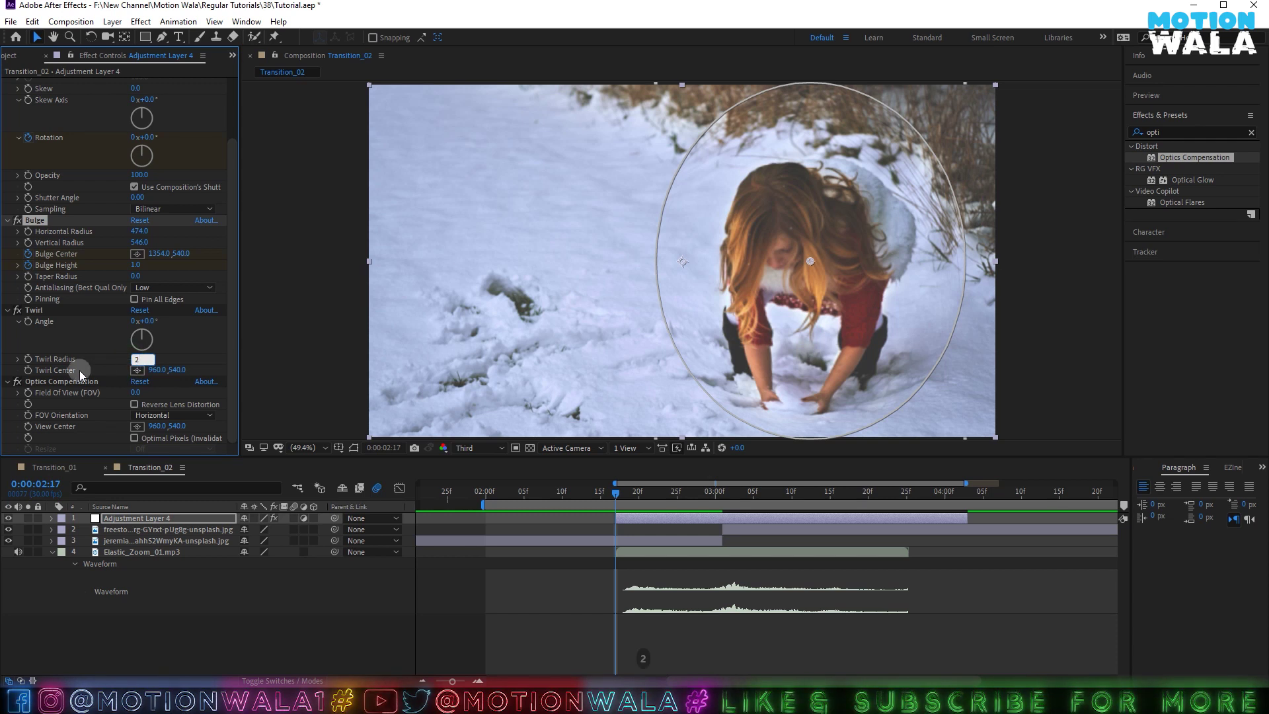
click(29, 324)
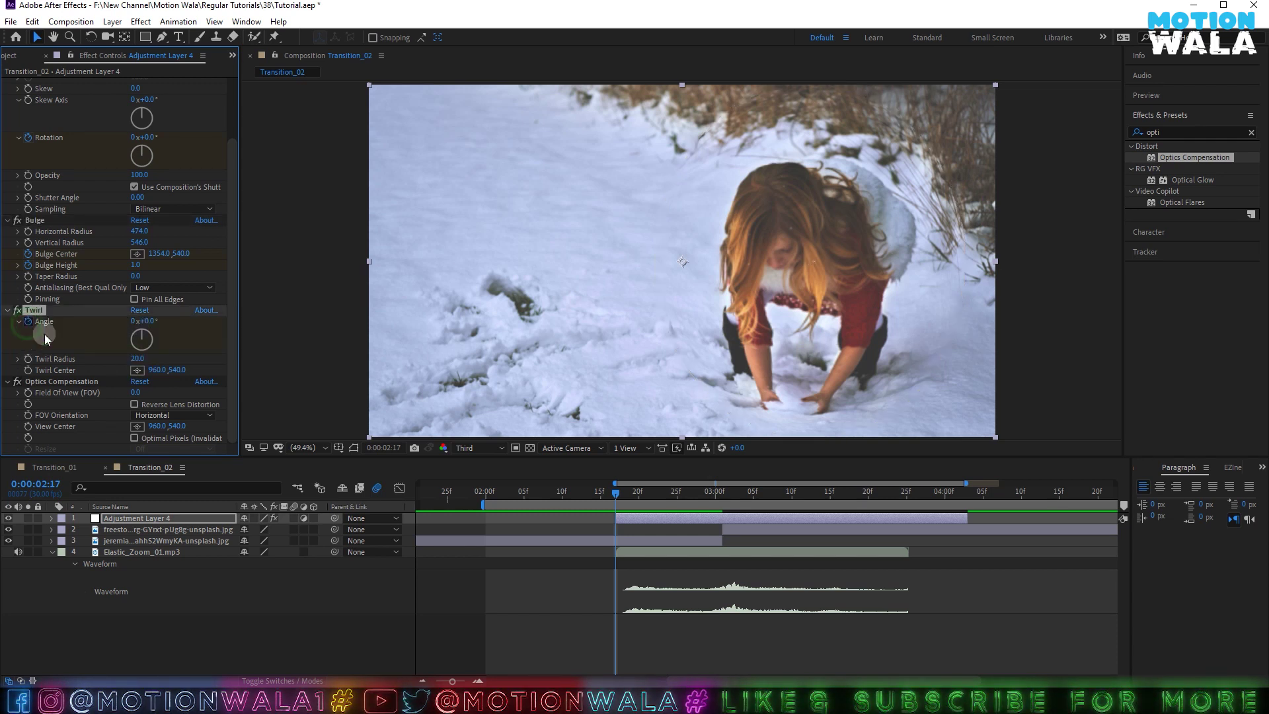
click(63, 382)
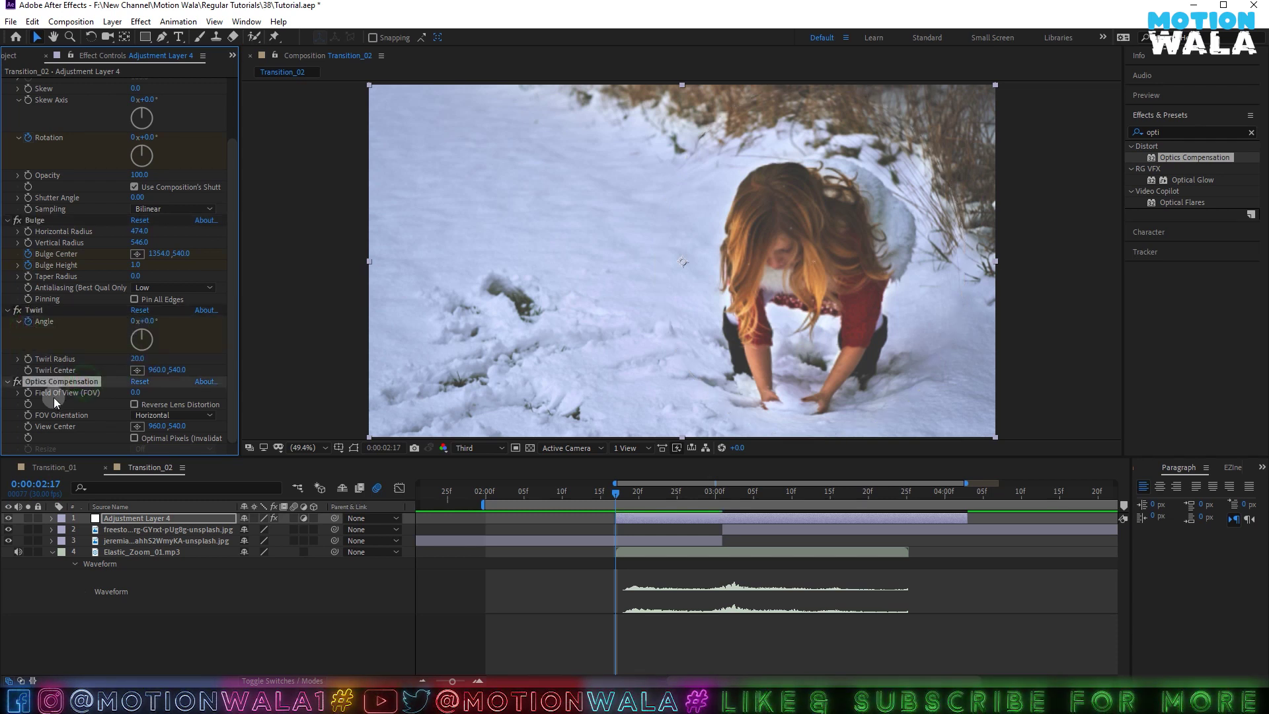
click(134, 405)
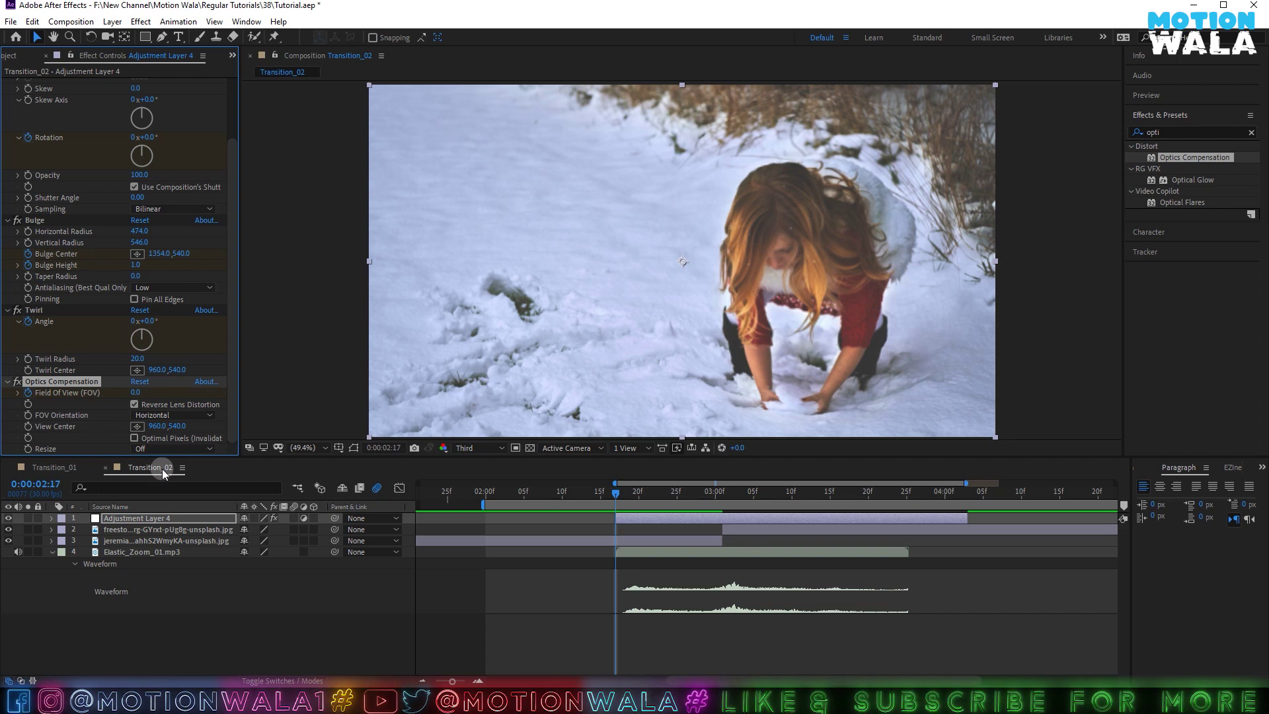
key(ctrl+s)
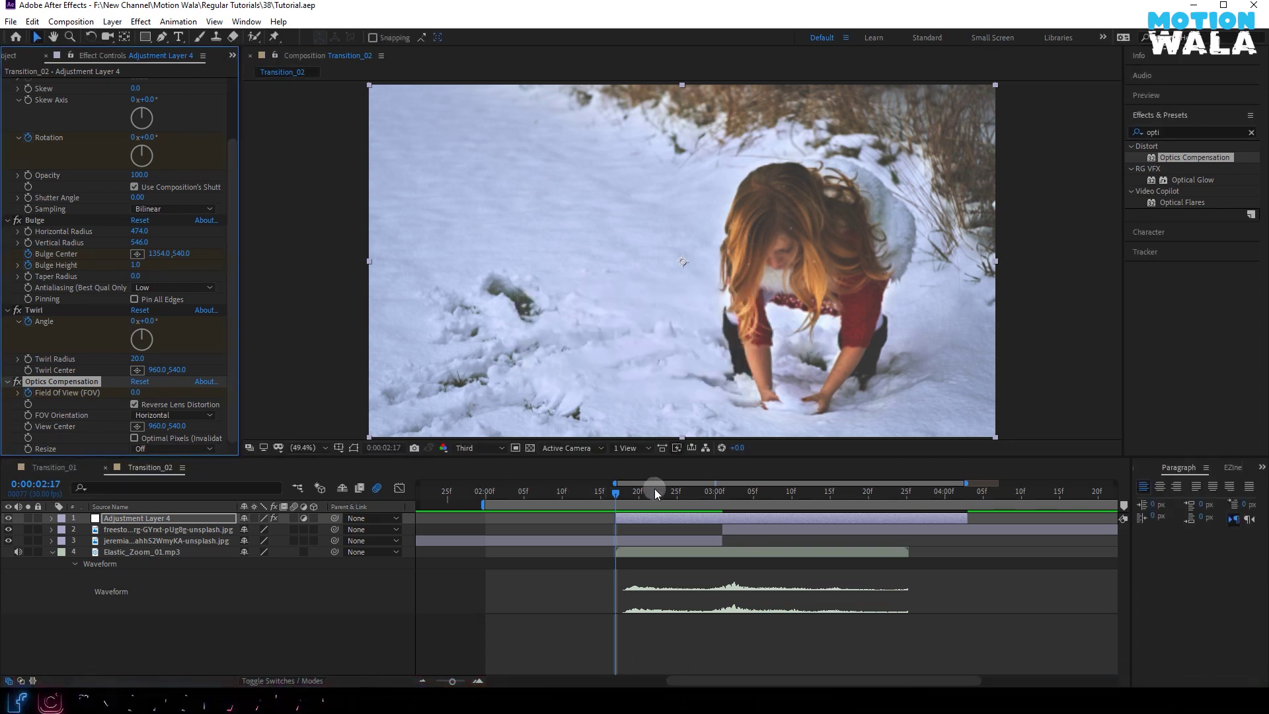
Reveal the adjustment layer's keyframed properties with U and move the playhead to 0:00:02:28.
key(u)
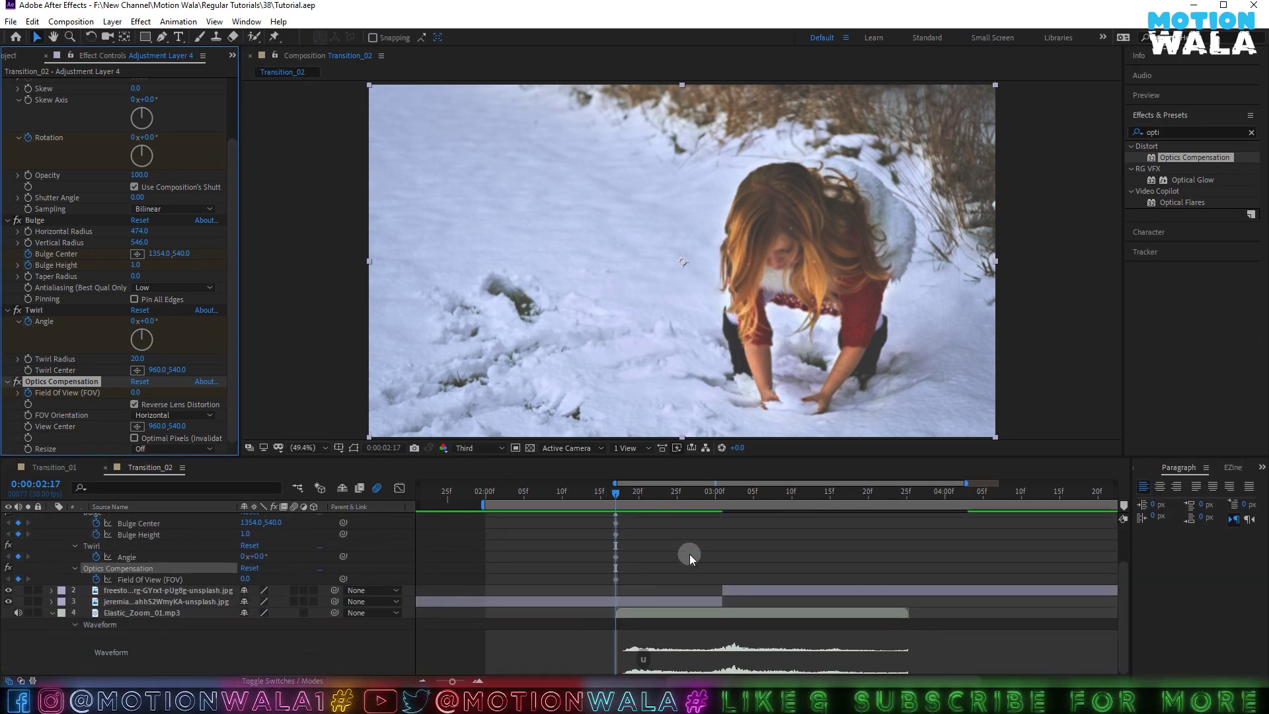
click(688, 555)
click(619, 583)
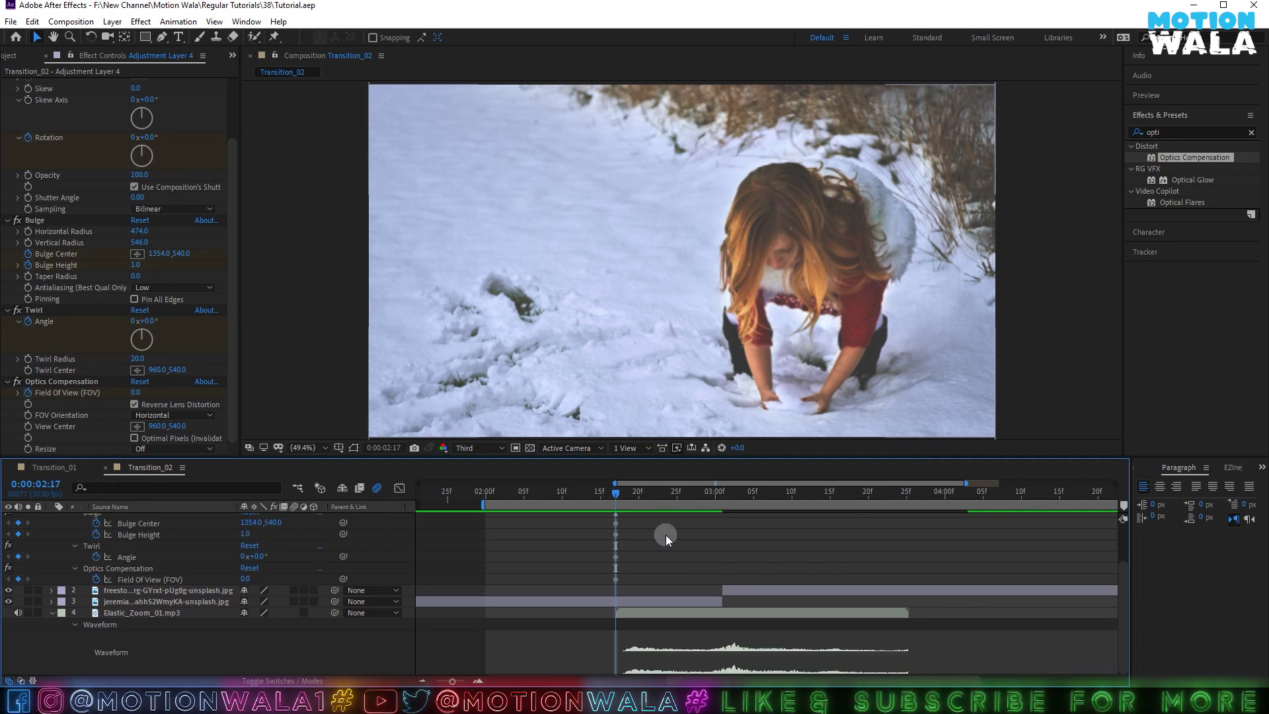
scroll(645, 549, up, 2)
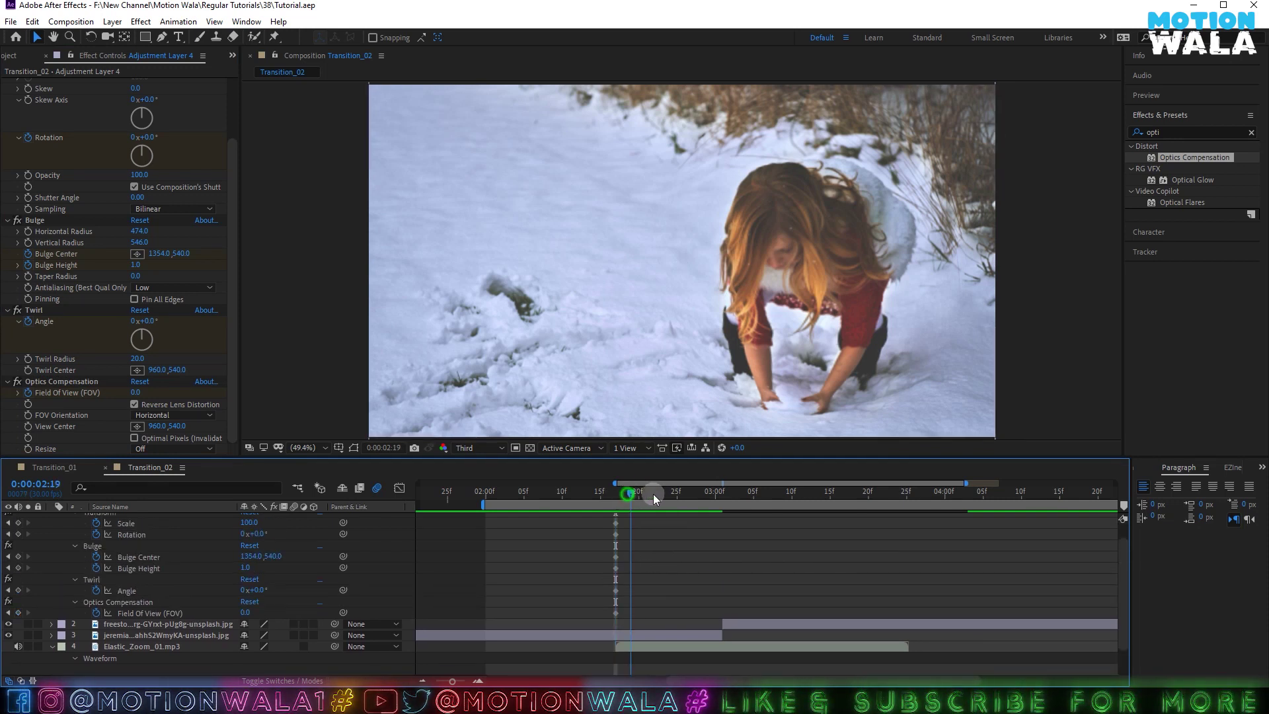
scroll(722, 533, down, 2)
drag(688, 495, 699, 497)
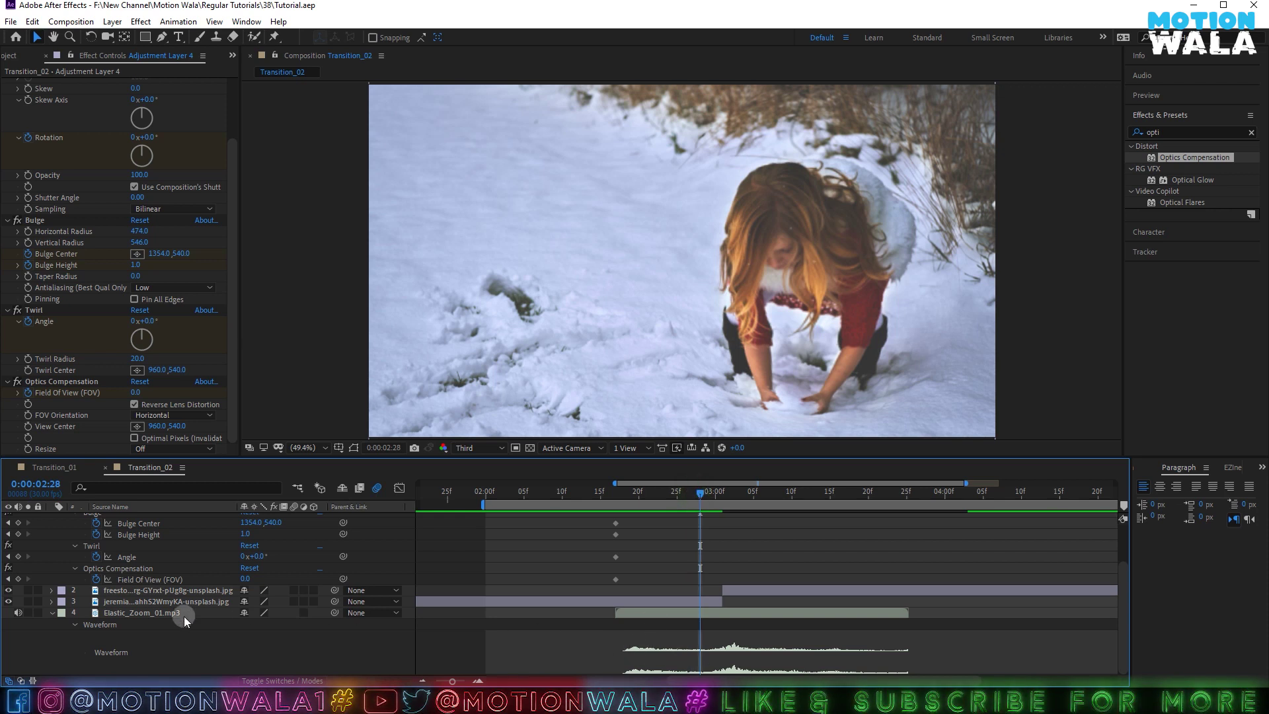
scroll(527, 598, up, 3)
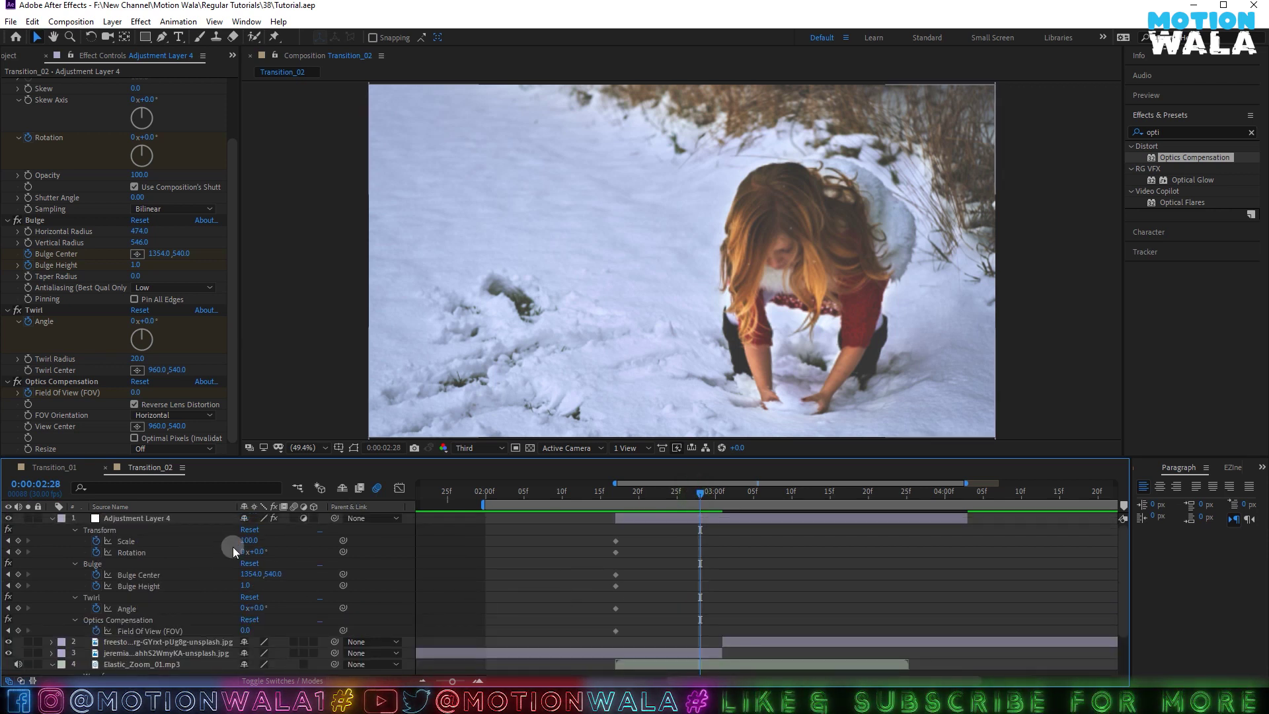
Keyframe Transform Scale at 150 and a first Rotation of 15°, nudged to 18°.
text(150)
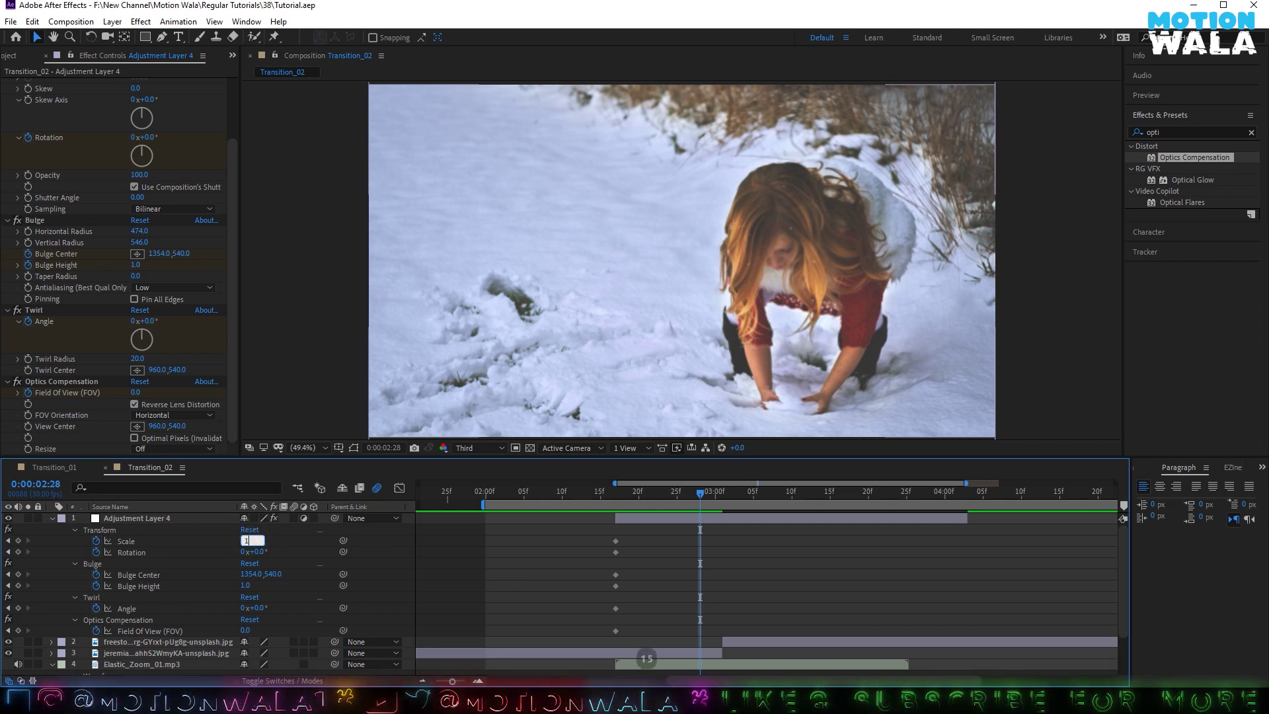
key(Return)
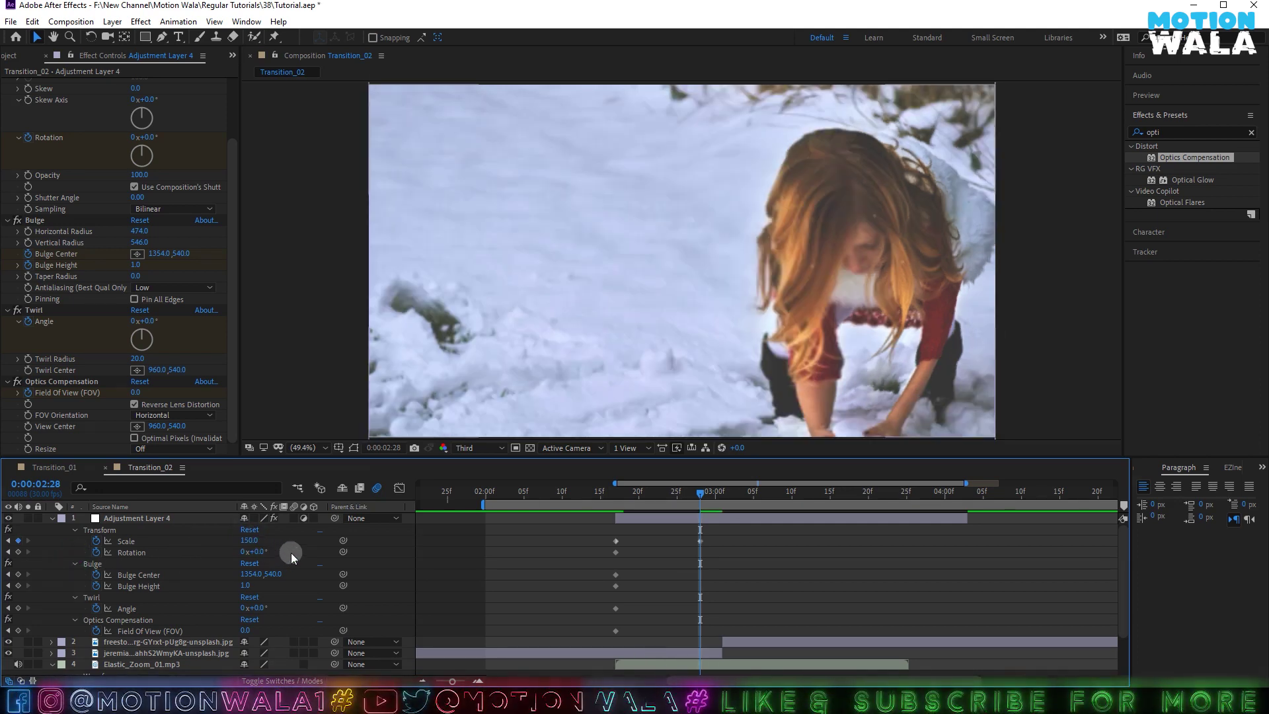
click(259, 552)
text(15)
key(Return)
drag(267, 554, 275, 553)
scroll(20, 113, up, 3)
Rework the Rotation keyframe, trying -45° before turning it back toward upright.
click(26, 93)
click(19, 85)
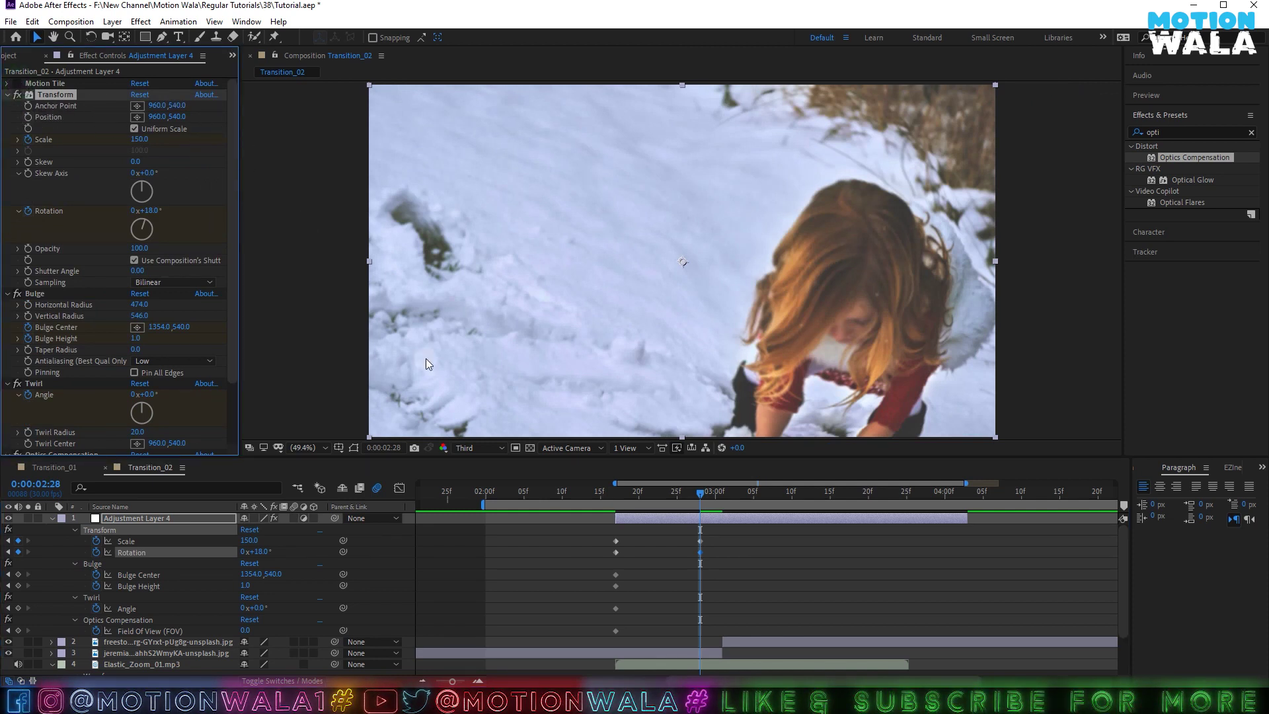
click(294, 488)
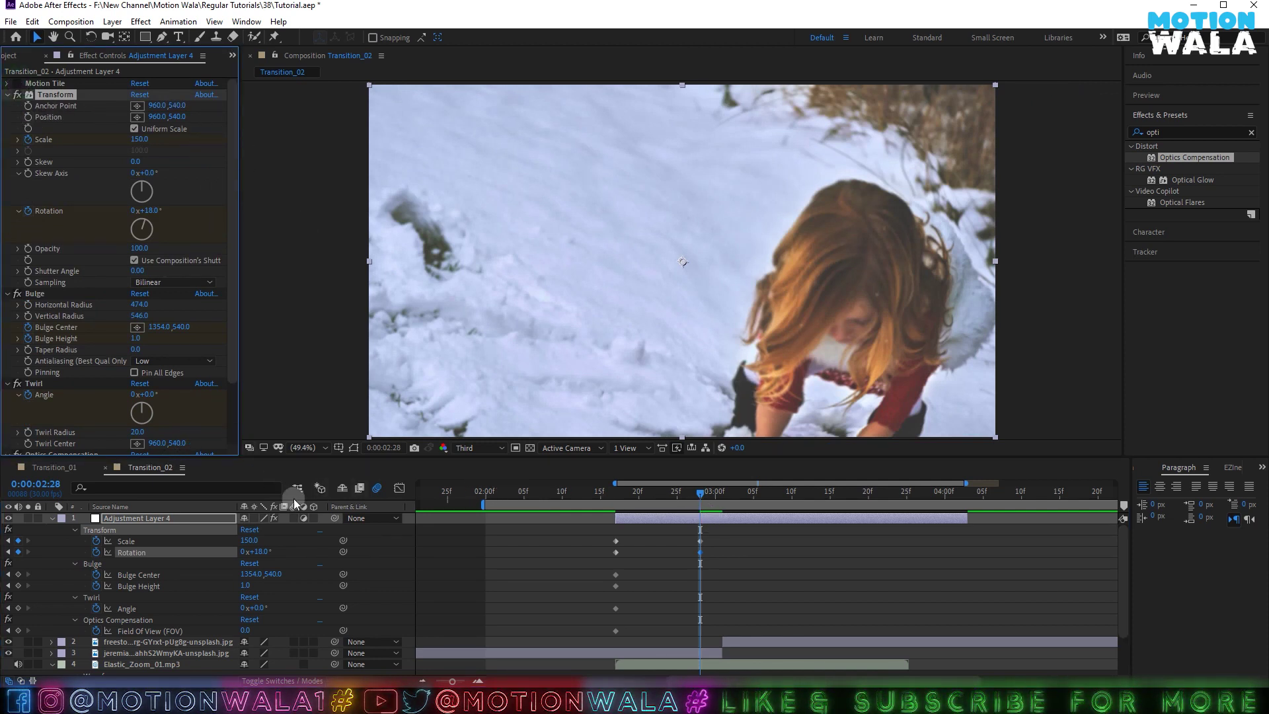
click(254, 552)
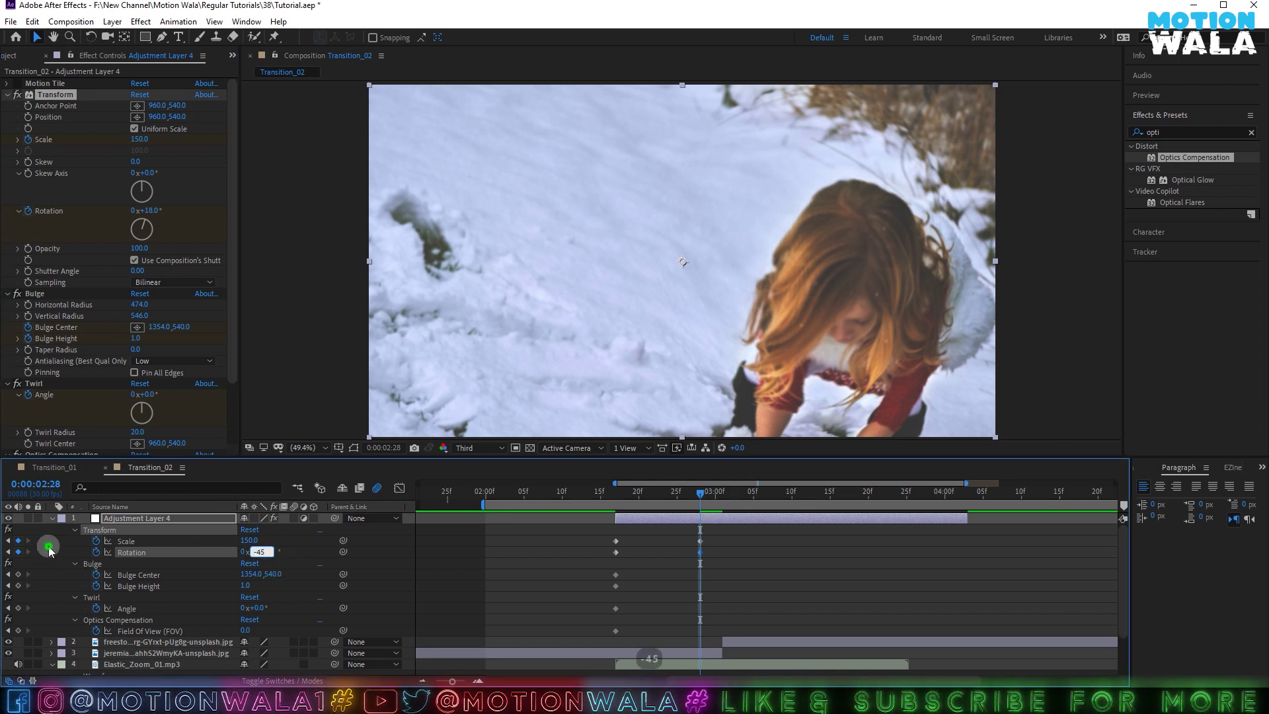
key(Return)
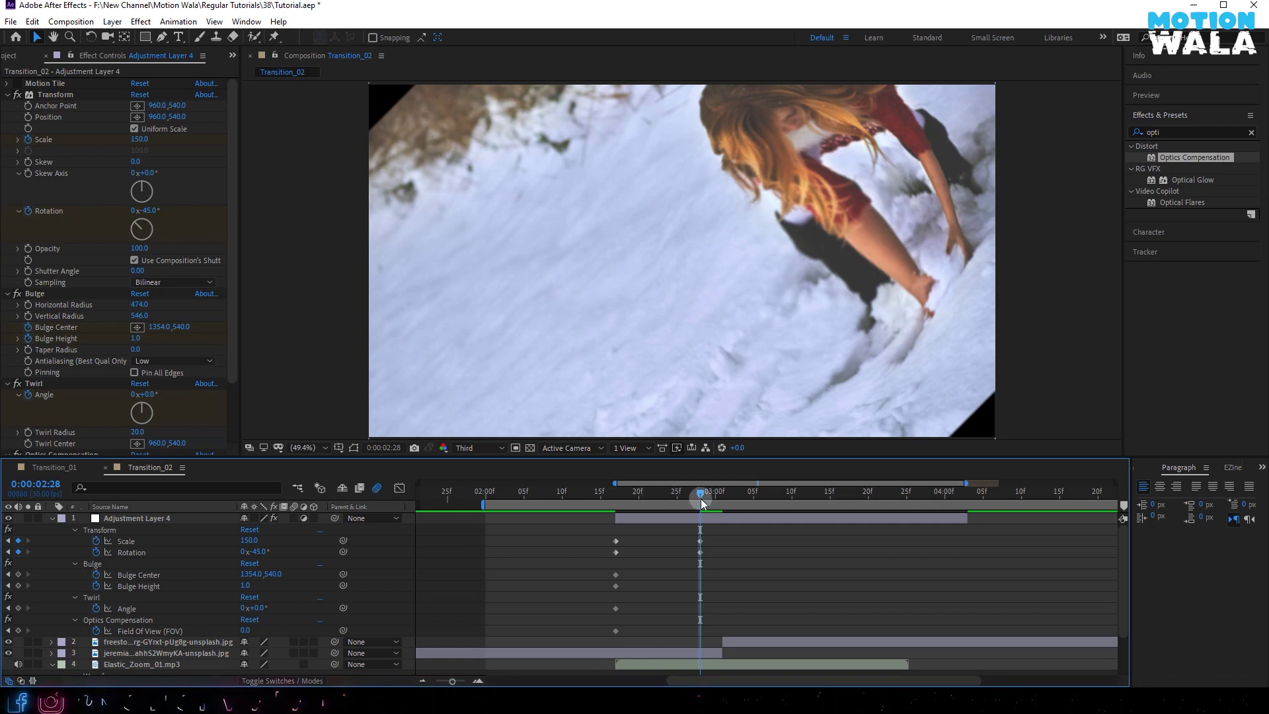
click(258, 553)
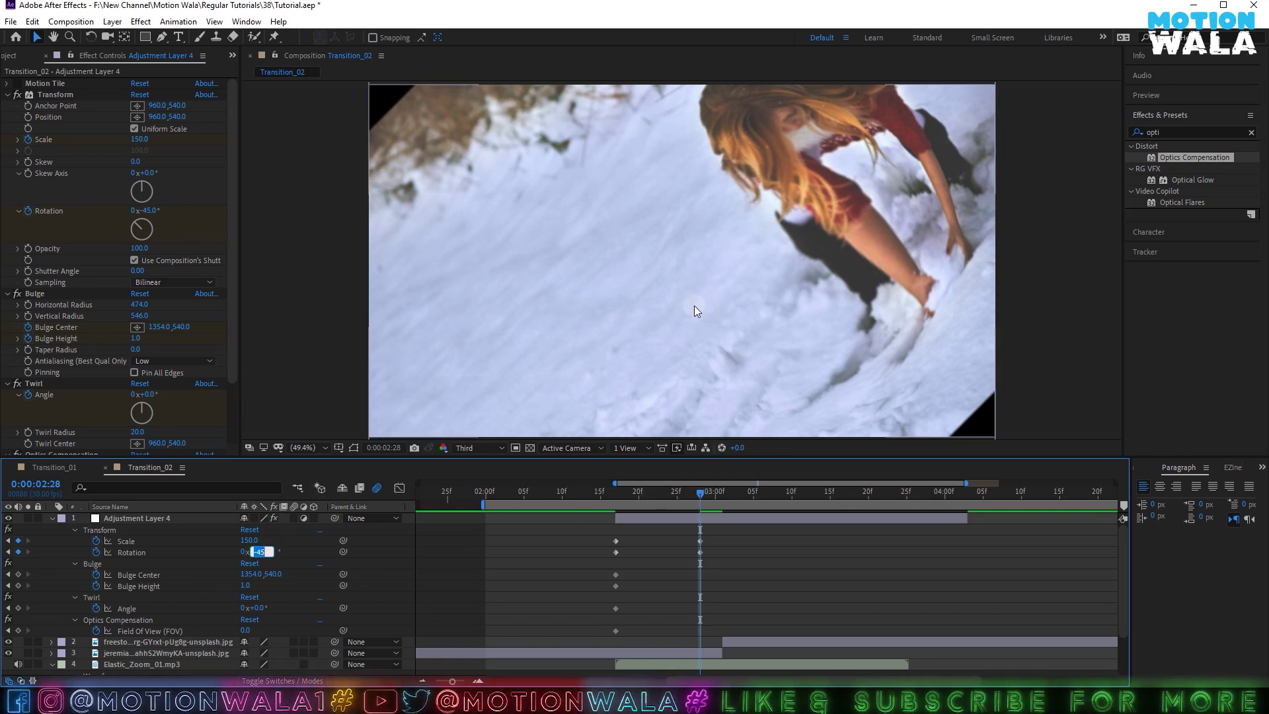
drag(286, 554, 299, 530)
Set Rotation to 30° and Bulge Height to 1.5.
text(30)
click(74, 563)
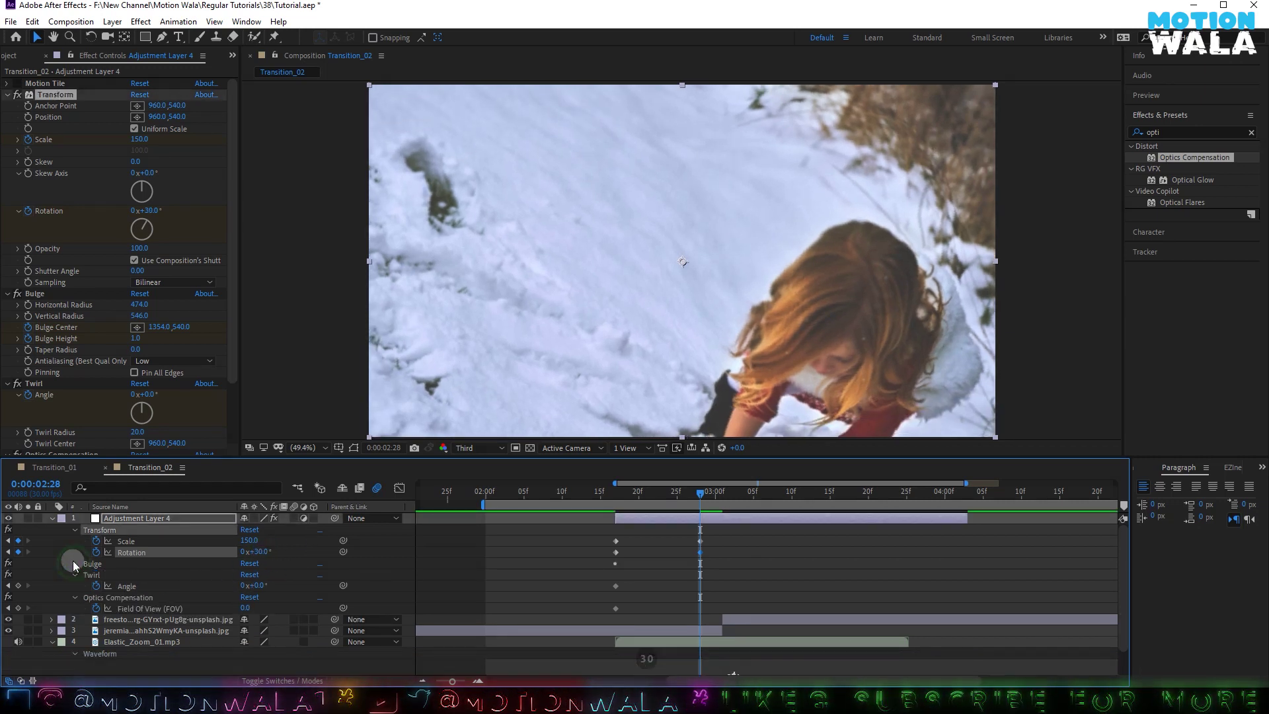
click(74, 563)
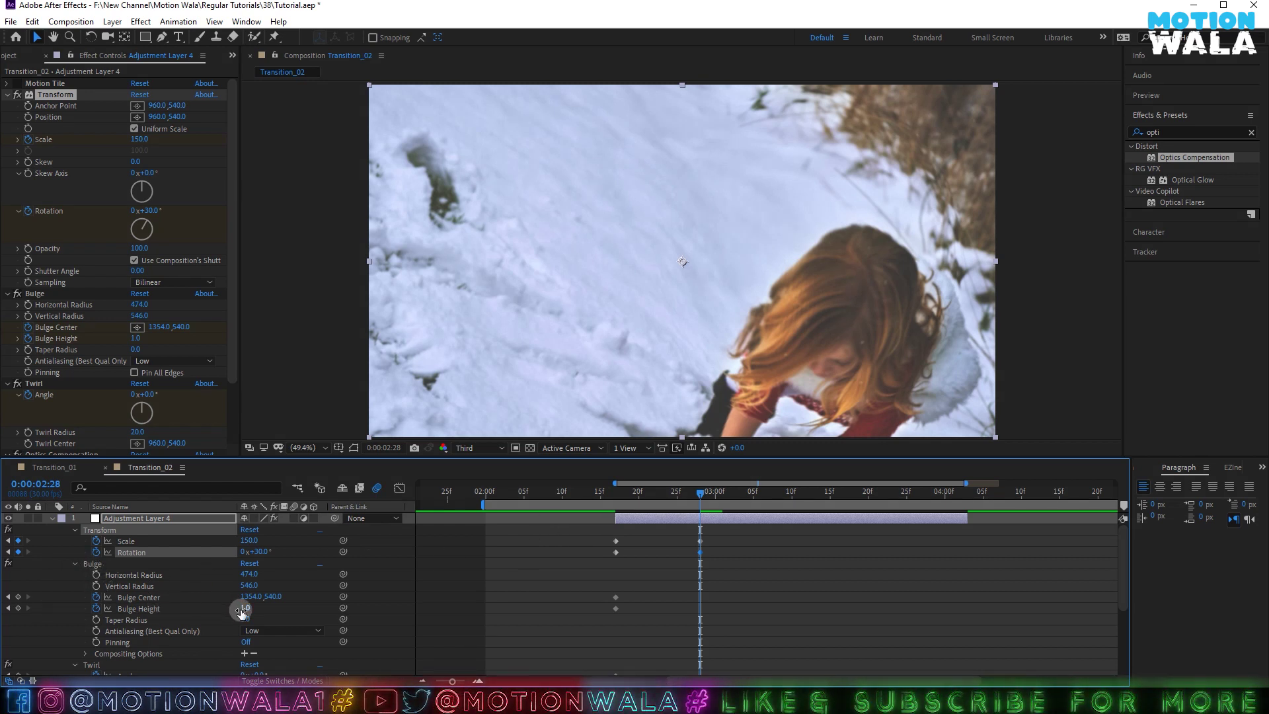
text(1)
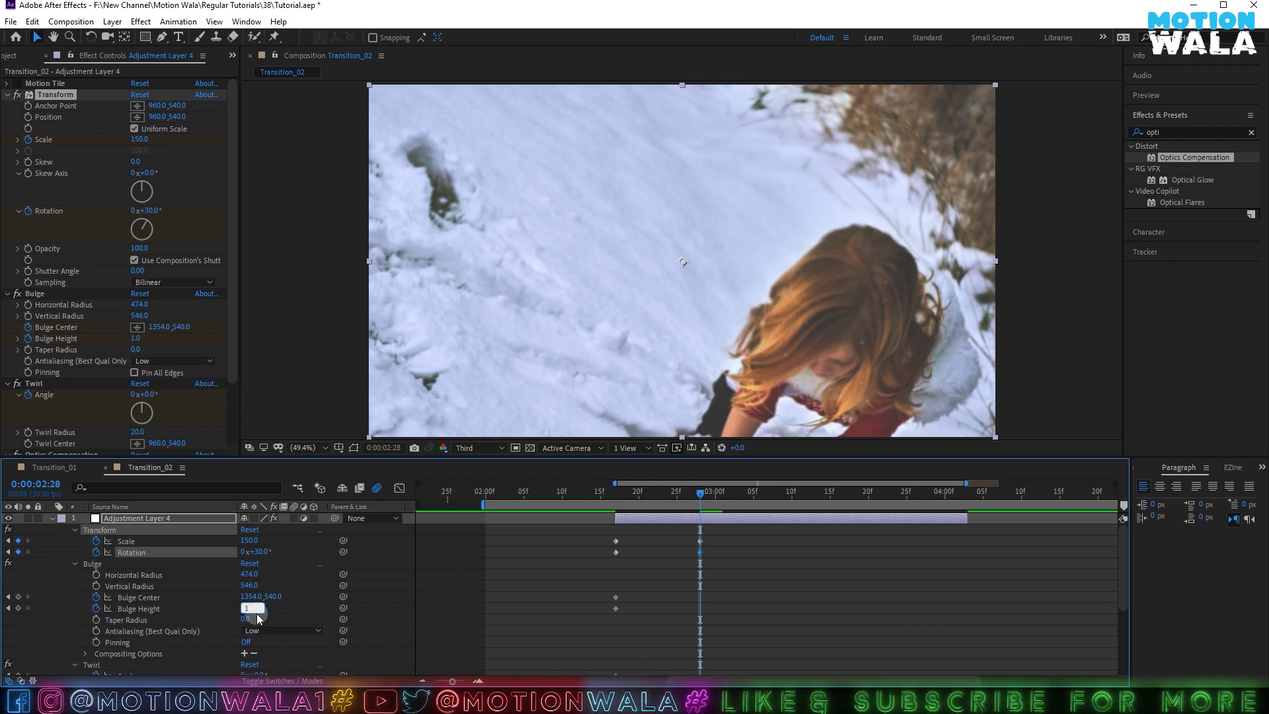
text(.55)
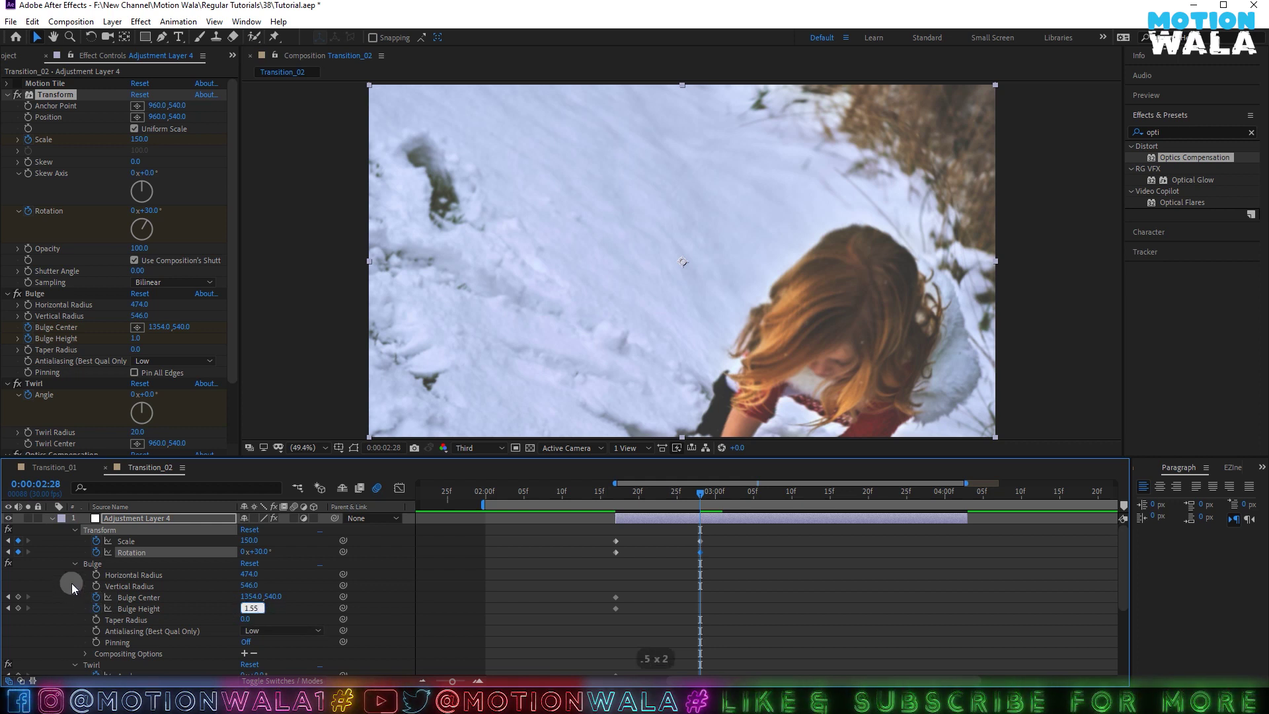
click(41, 586)
Set Bulge Height to 0 at the first keyframe at 0:00:02:17.
click(613, 495)
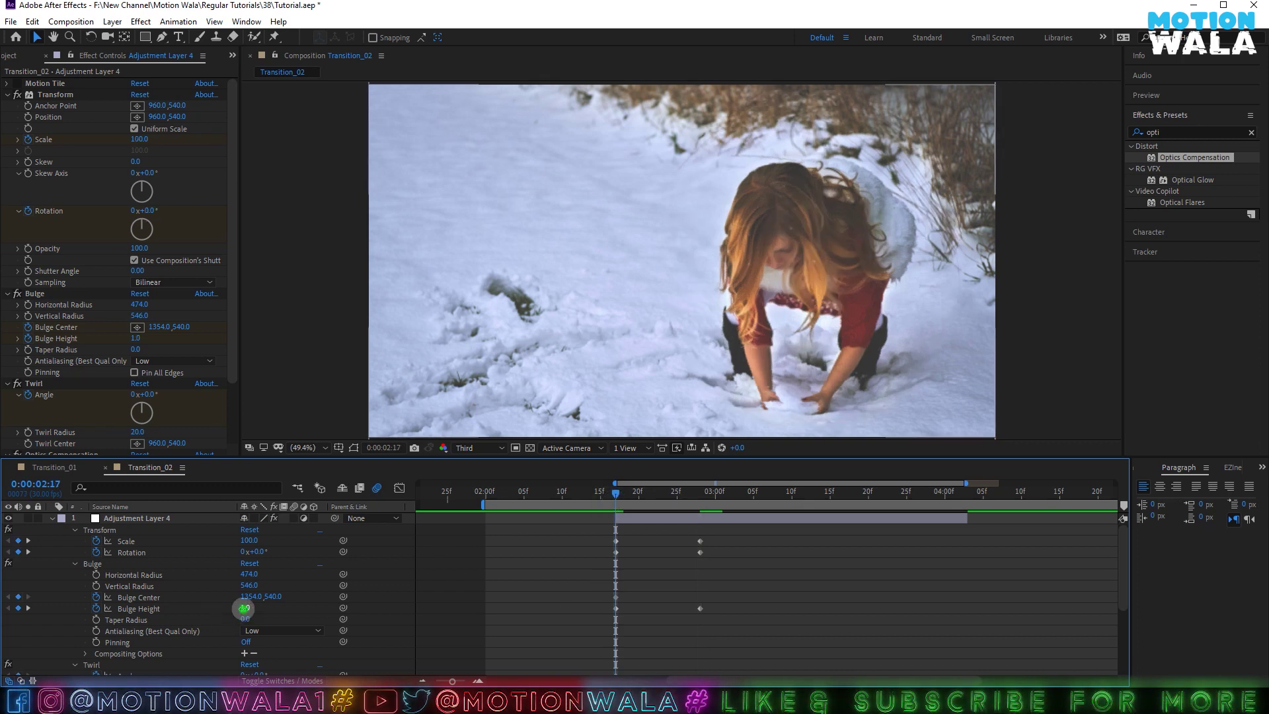
text(0)
key(Return)
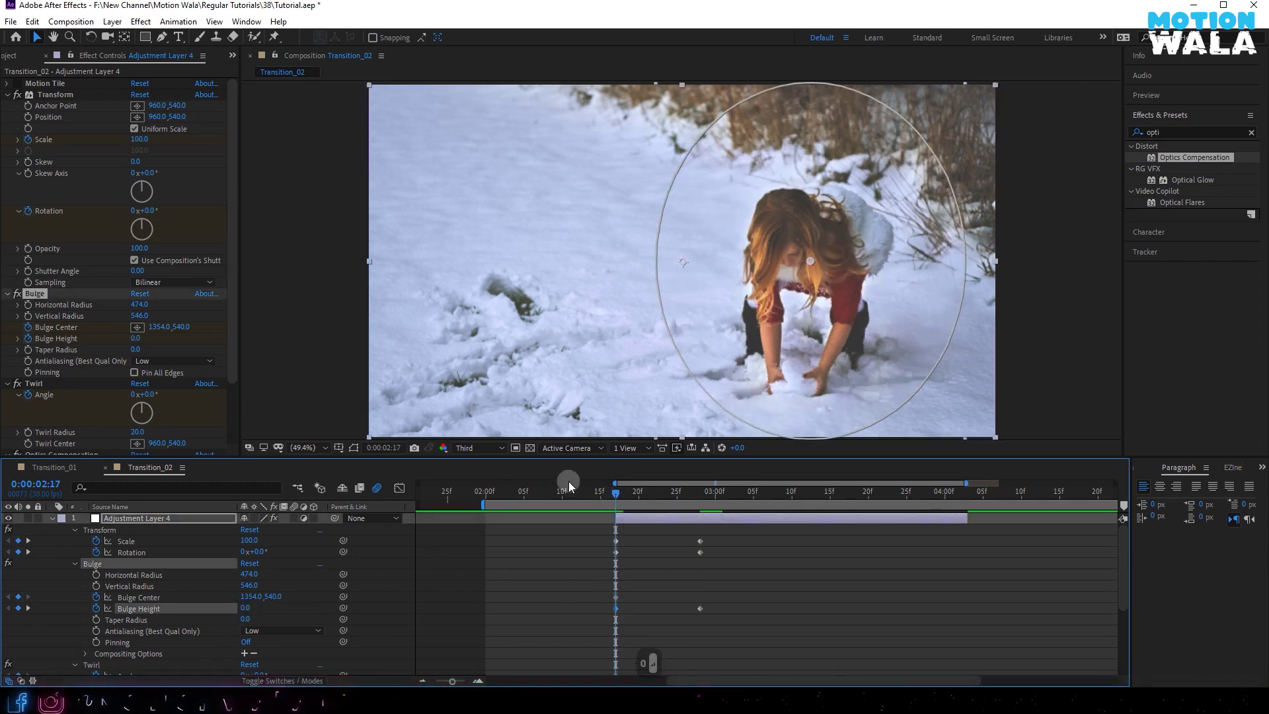
At 0:00:02:28, add a Bulge Center keyframe and raise the Twirl Angle.
drag(615, 493, 701, 497)
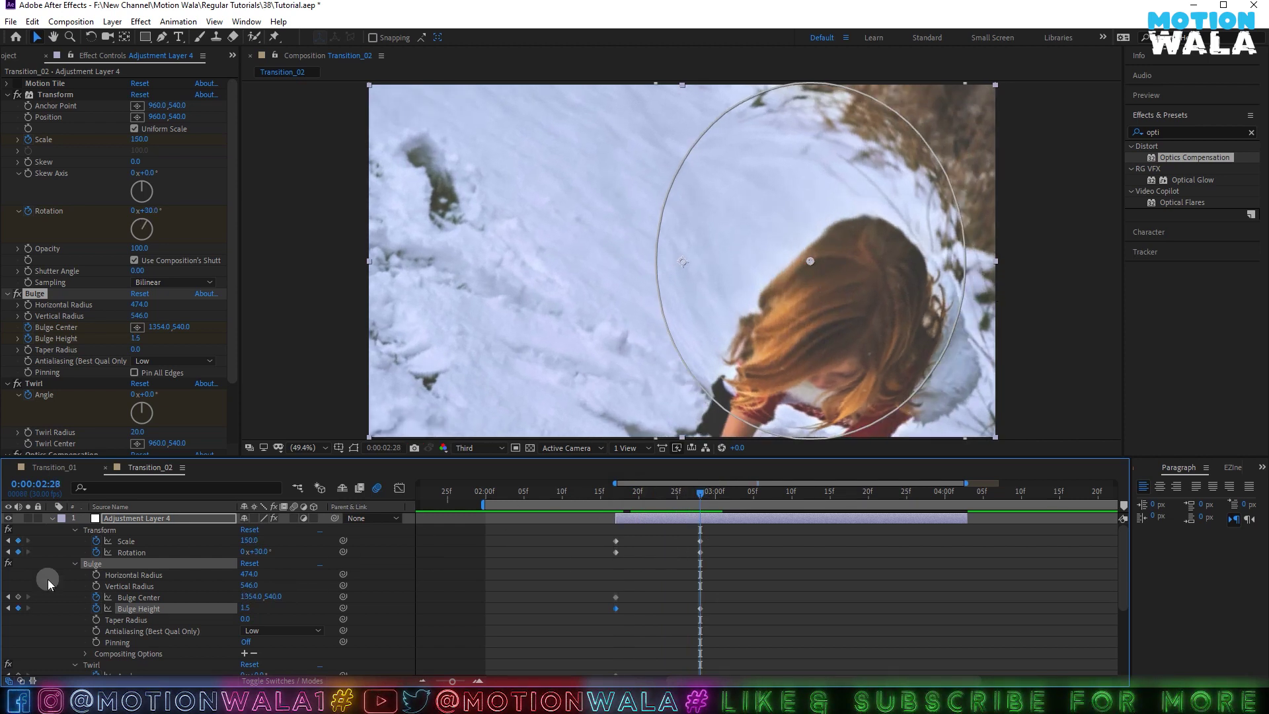
click(18, 596)
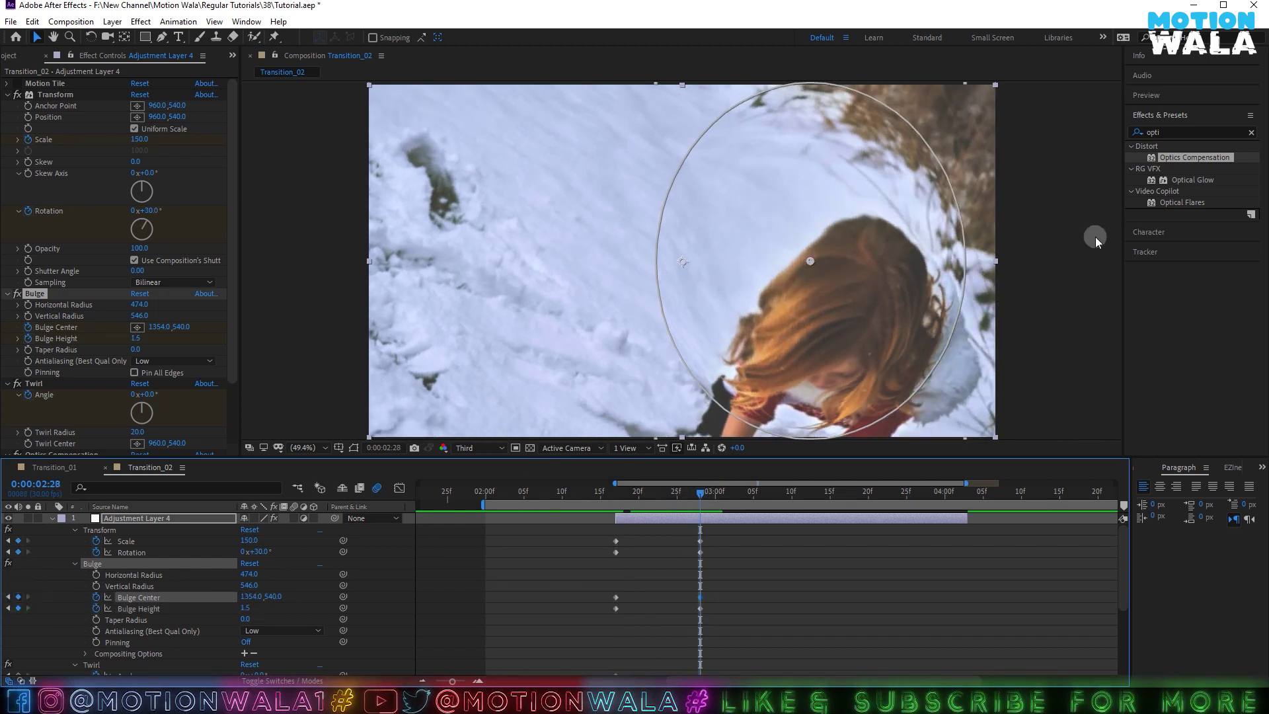
scroll(654, 575, down, 3)
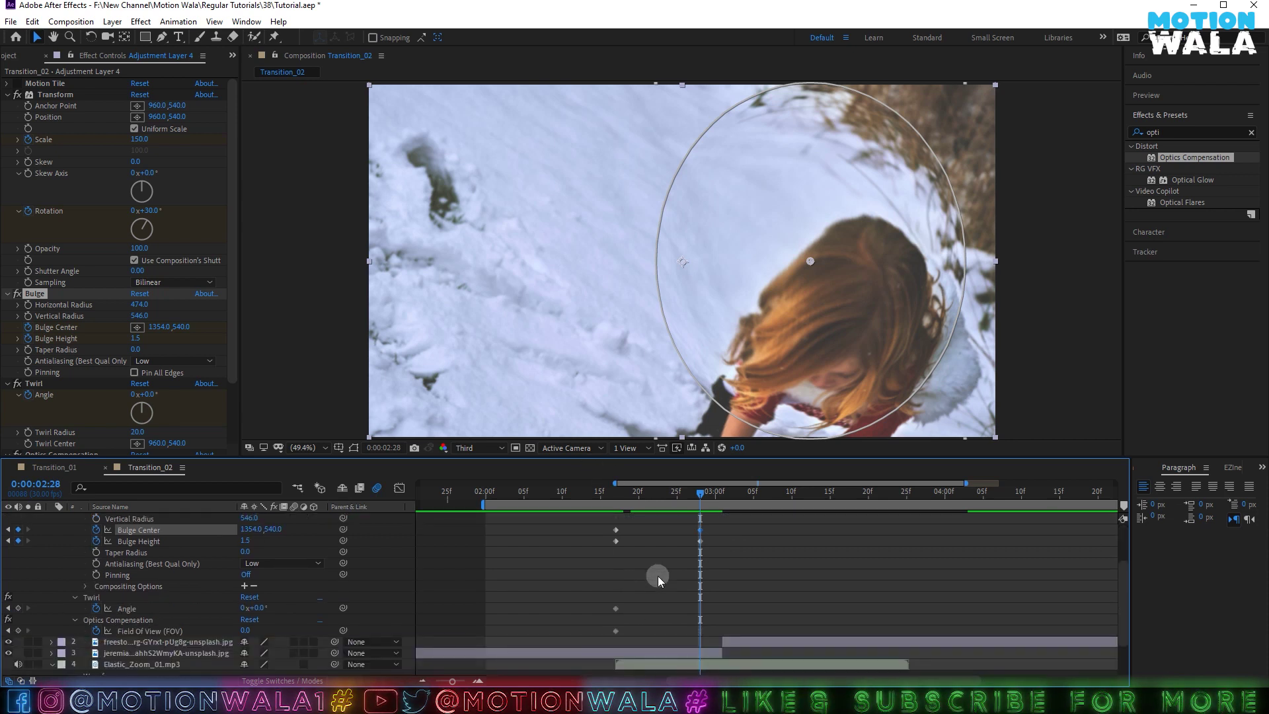
drag(257, 575, 242, 602)
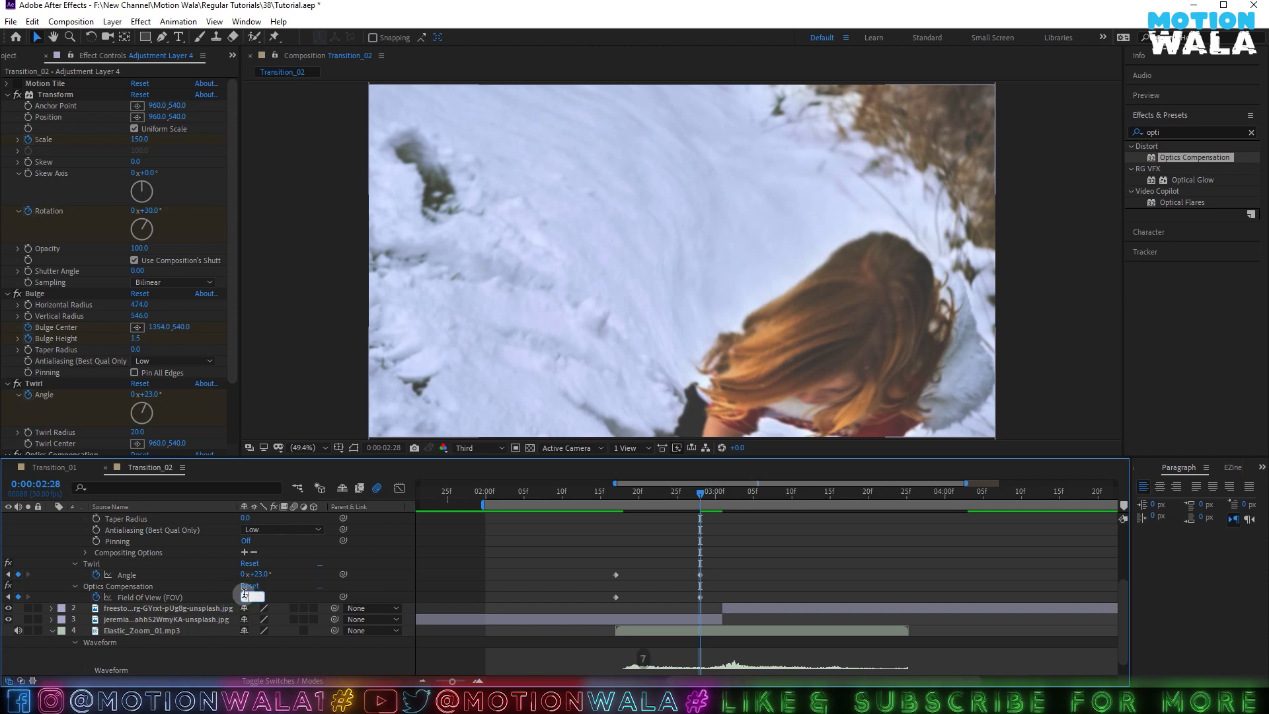
Keyframe Field of View at 75, then move the playhead forward to 0:00:03:12.
text(75)
key(Return)
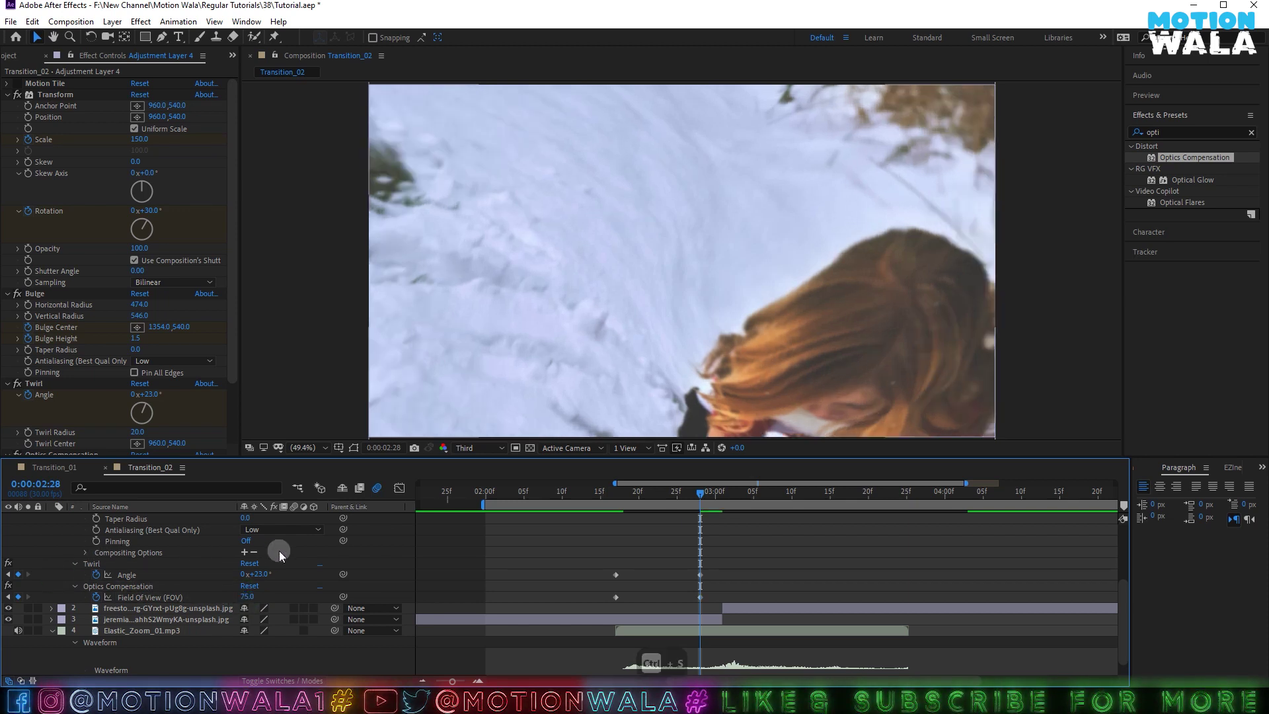
scroll(731, 558, down, 1)
drag(695, 494, 803, 501)
scroll(489, 533, up, 7)
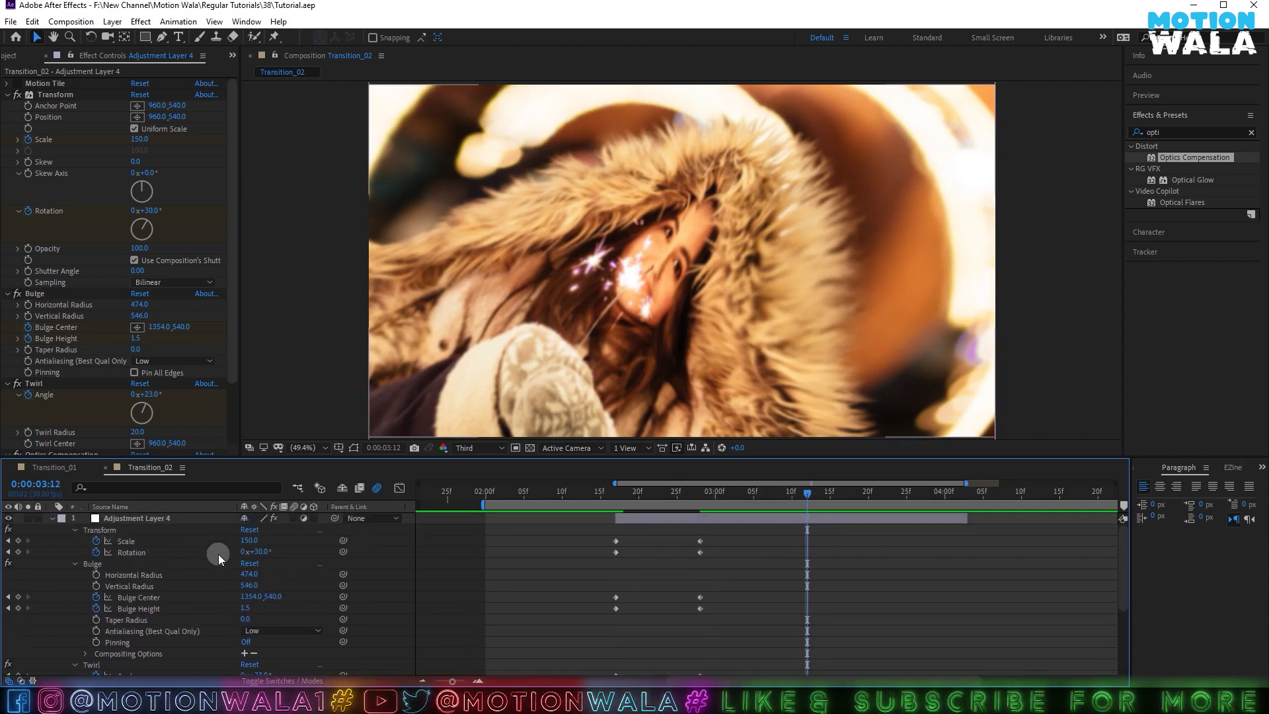
Keyframe Scale at 25 and Rotation at -75°, eased back to -45°.
click(250, 541)
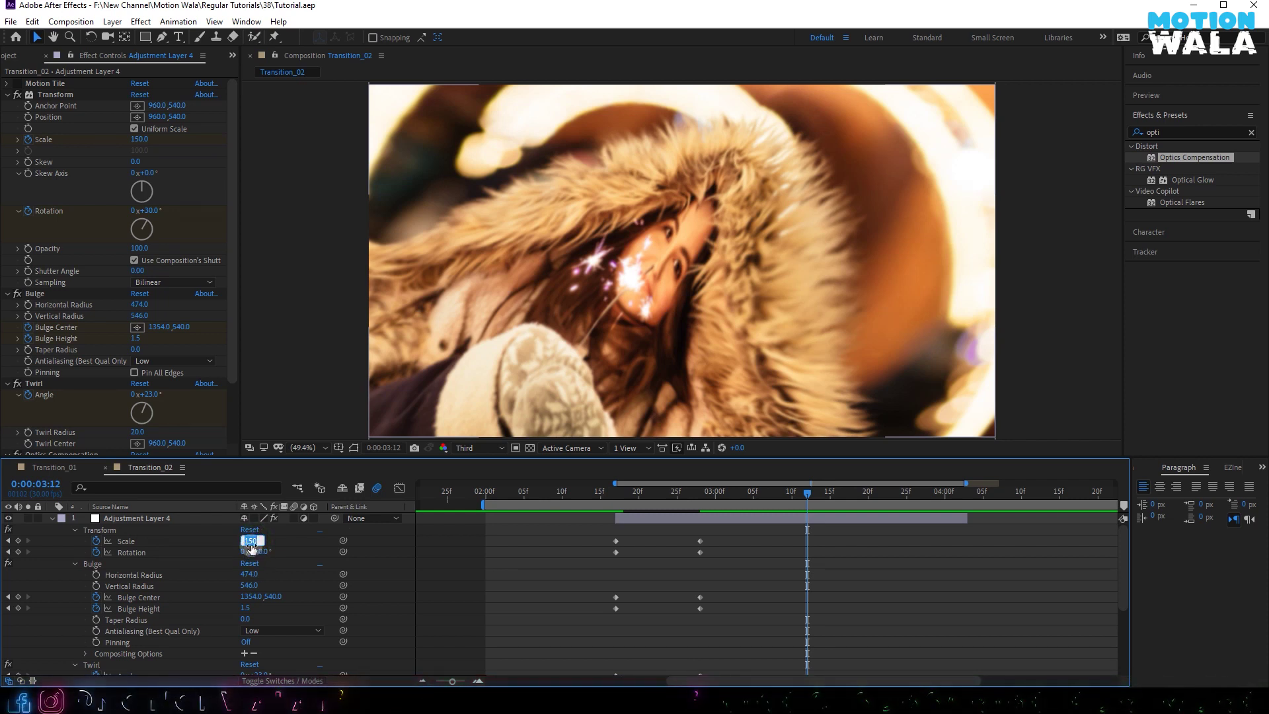
key(Return)
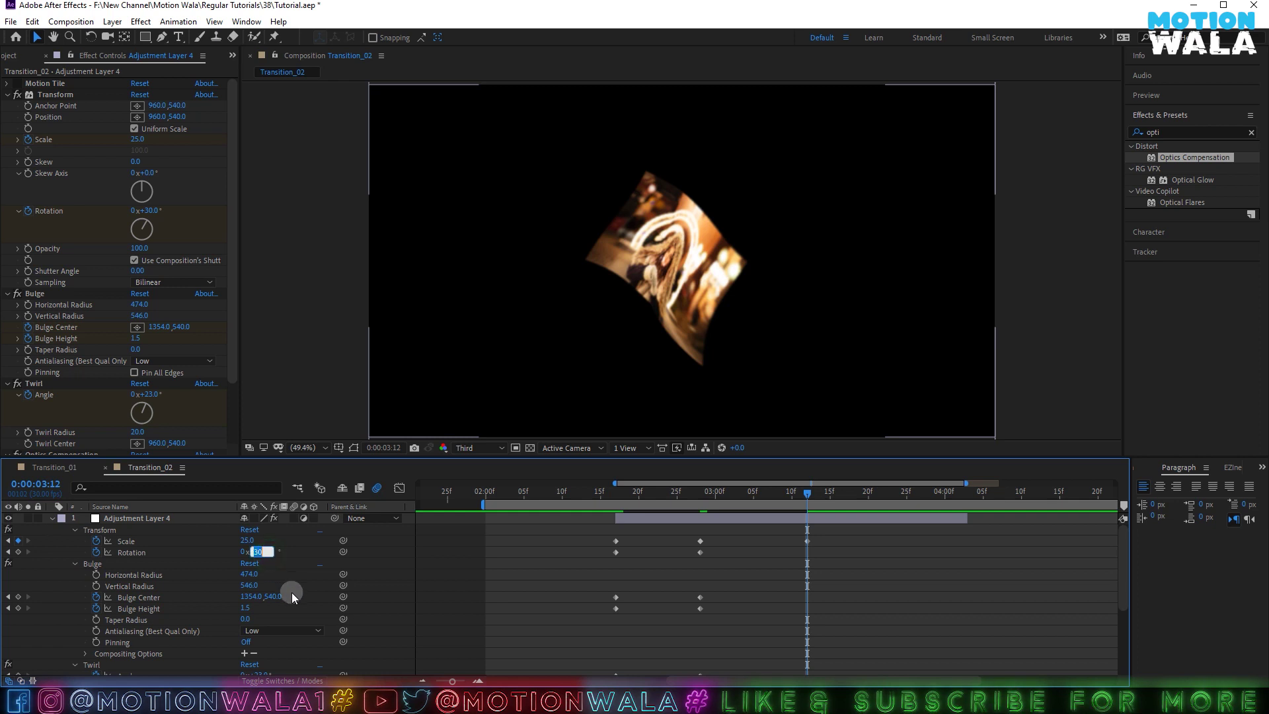
text(-75)
key(Return)
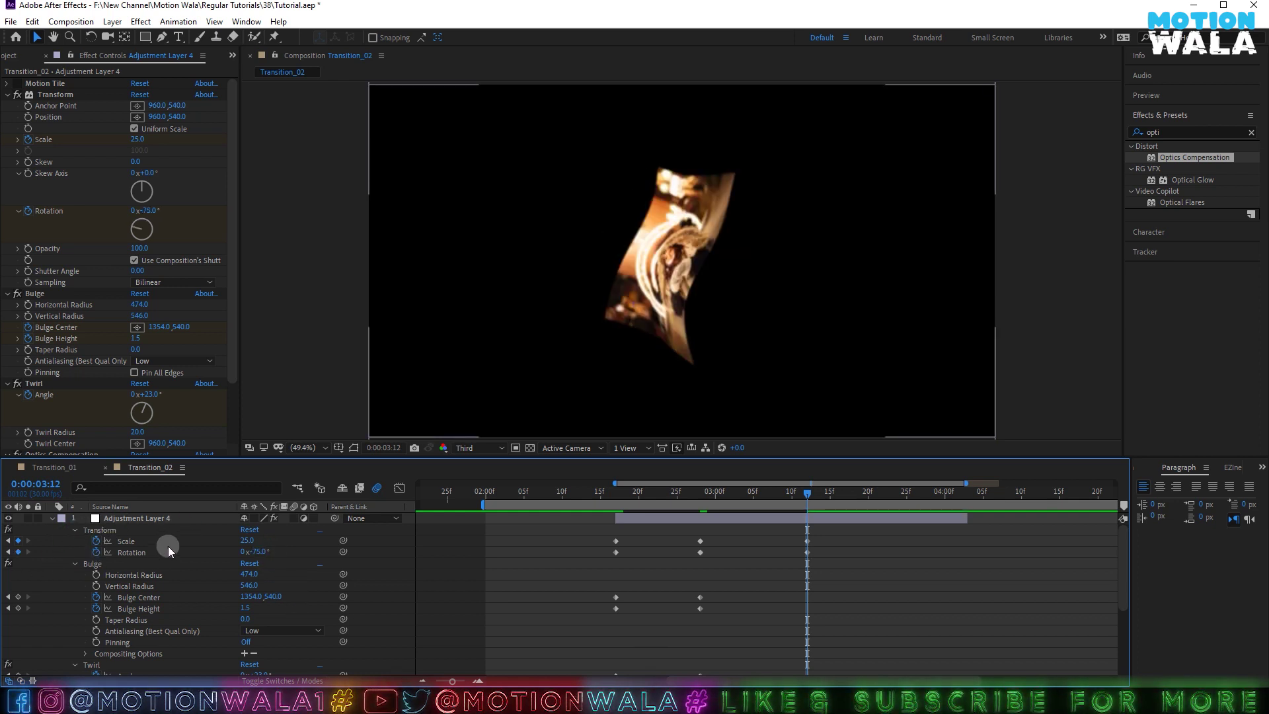
mouse_move(268, 549)
mouse_down()
mouse_move(315, 544)
mouse_move(250, 560)
mouse_up()
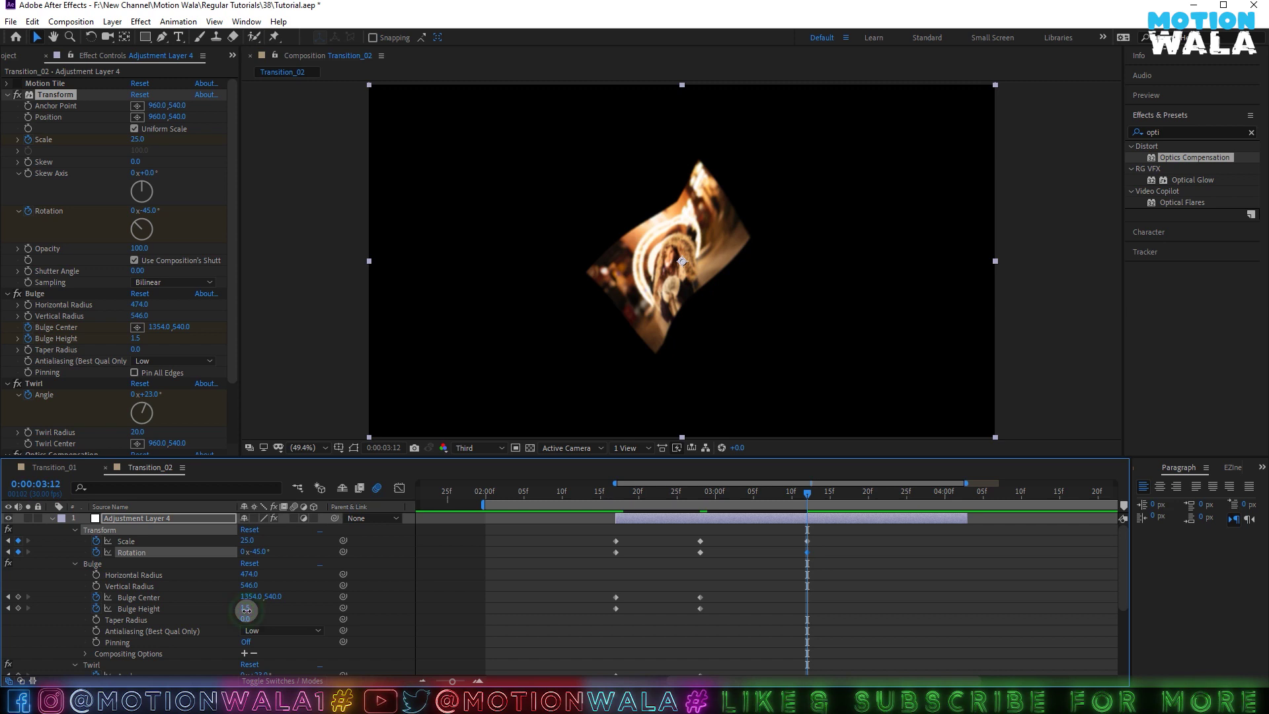
Undo a trial Bulge Height change and shift the Bulge Center to the left.
drag(246, 610, 212, 618)
key(ctrl+z)
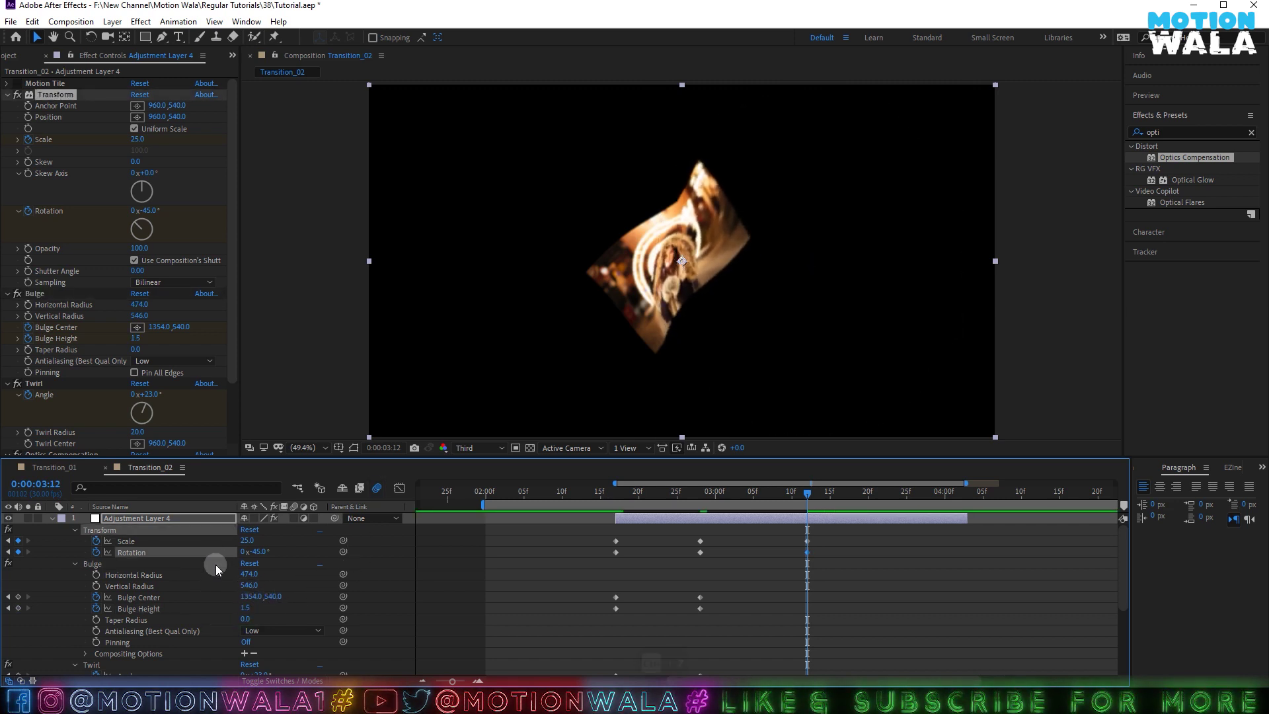
drag(255, 597, 63, 581)
Drag the Bulge Center down to 785.2,1010.1, try a Bulge Height of 2, then settle on 1.0.
drag(696, 260, 626, 418)
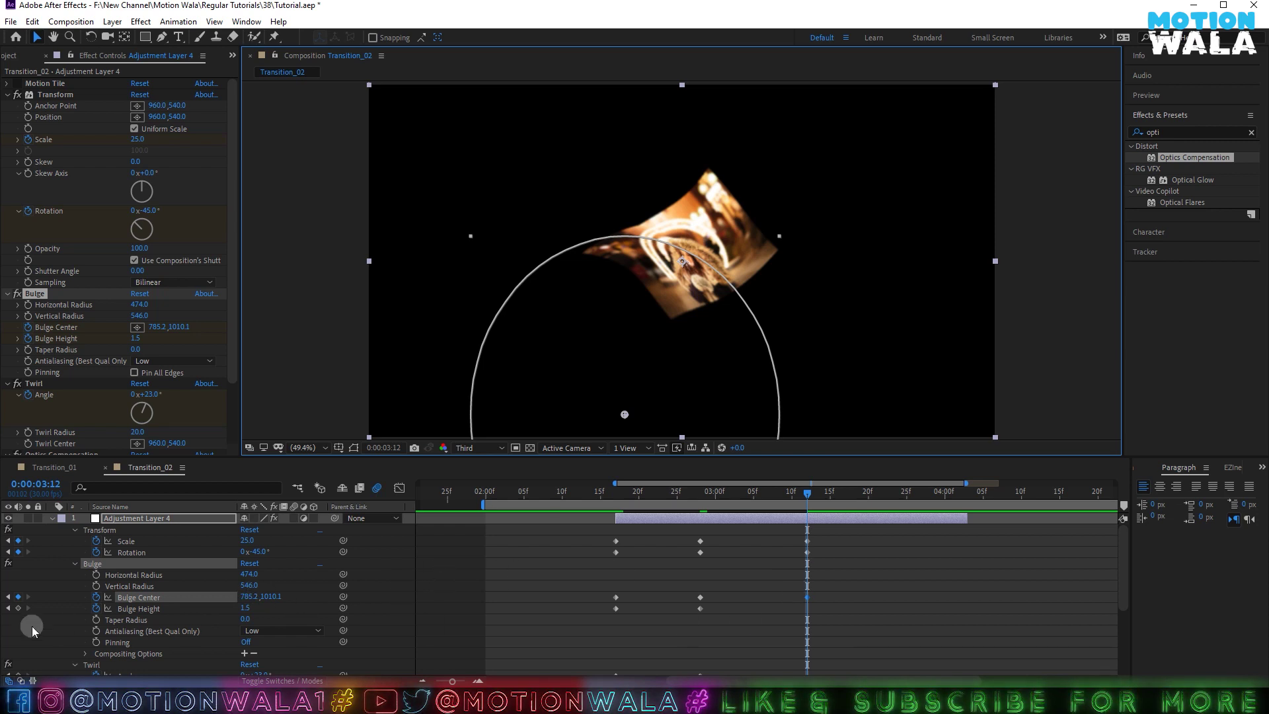
click(241, 609)
text(1)
key(Return)
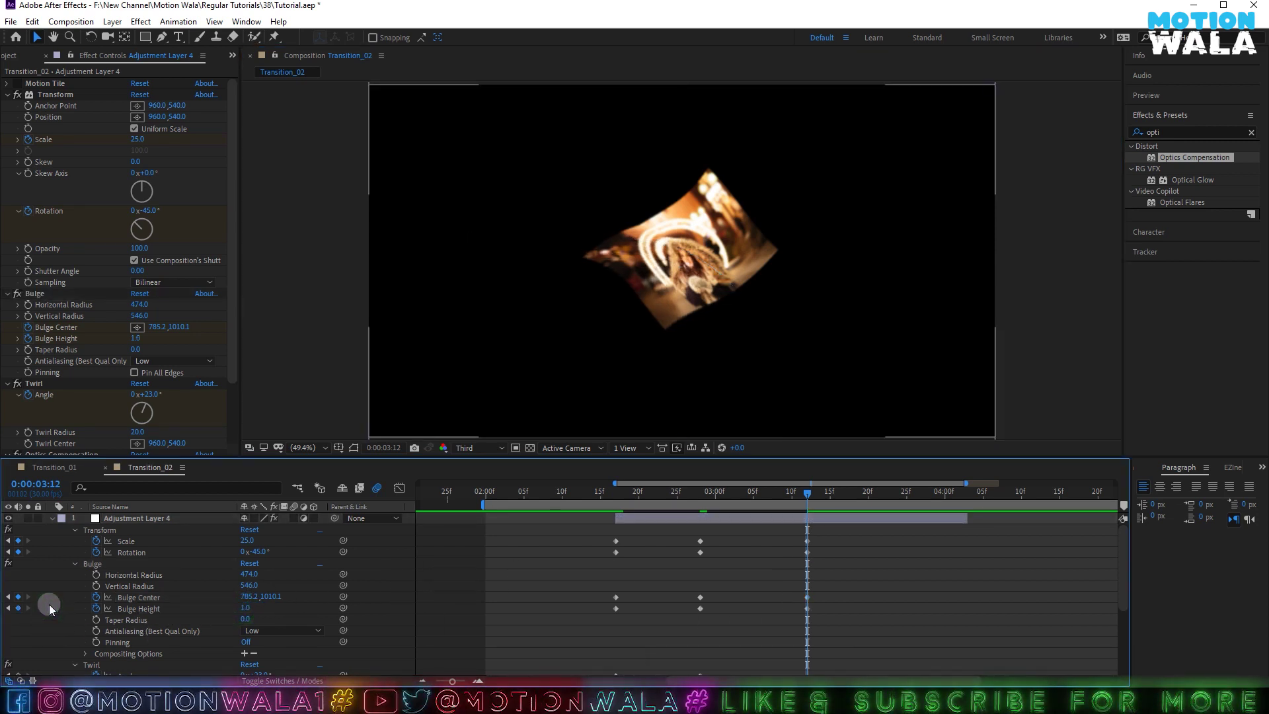
click(242, 607)
text(2)
key(Return)
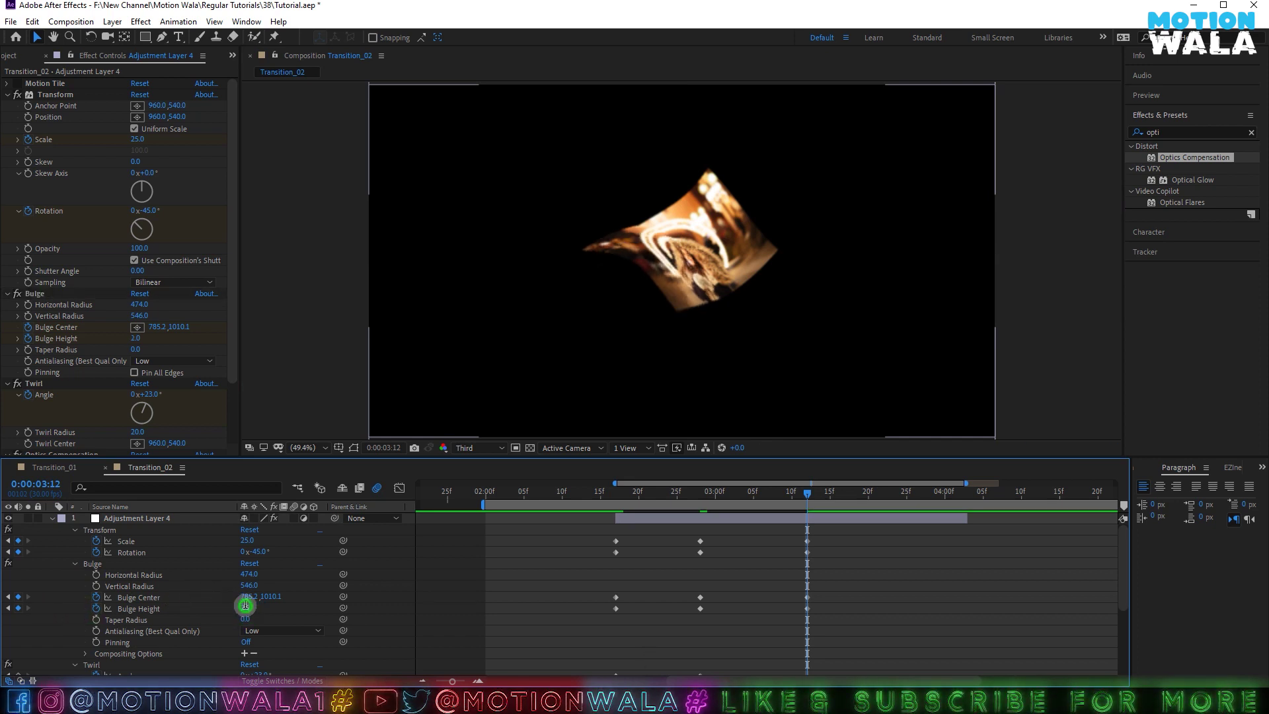
click(529, 558)
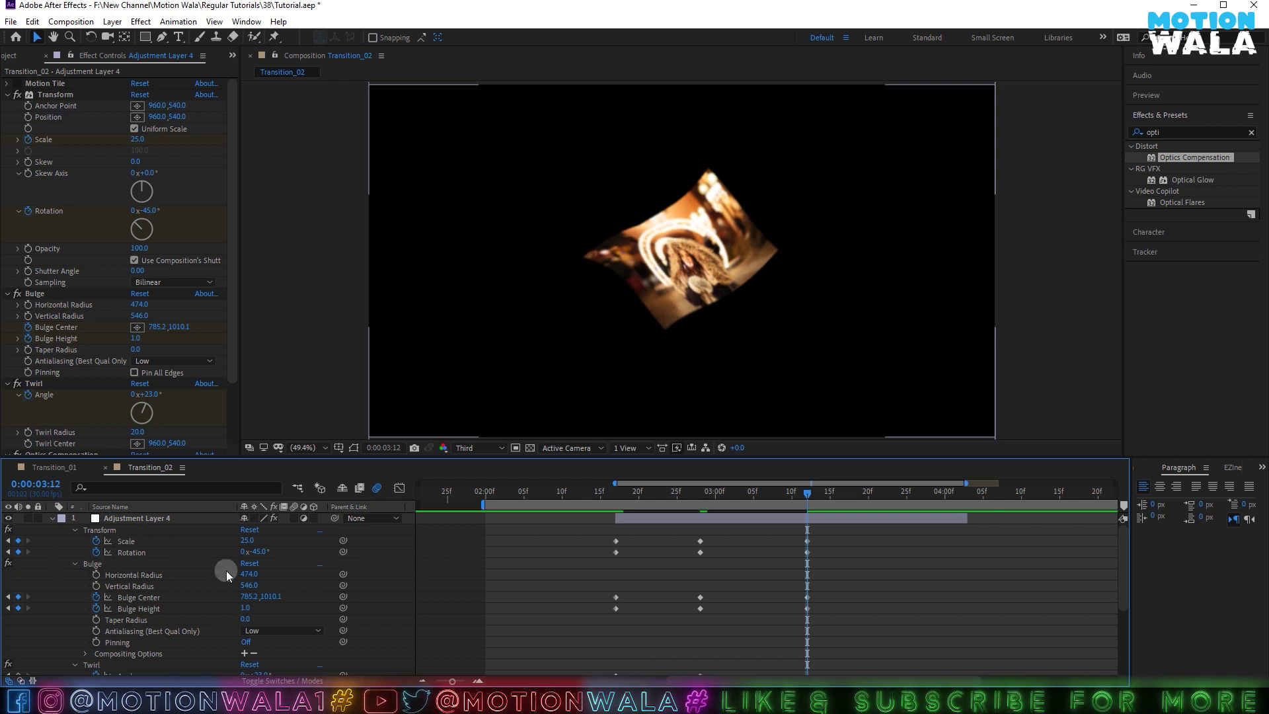
scroll(411, 633, down, 3)
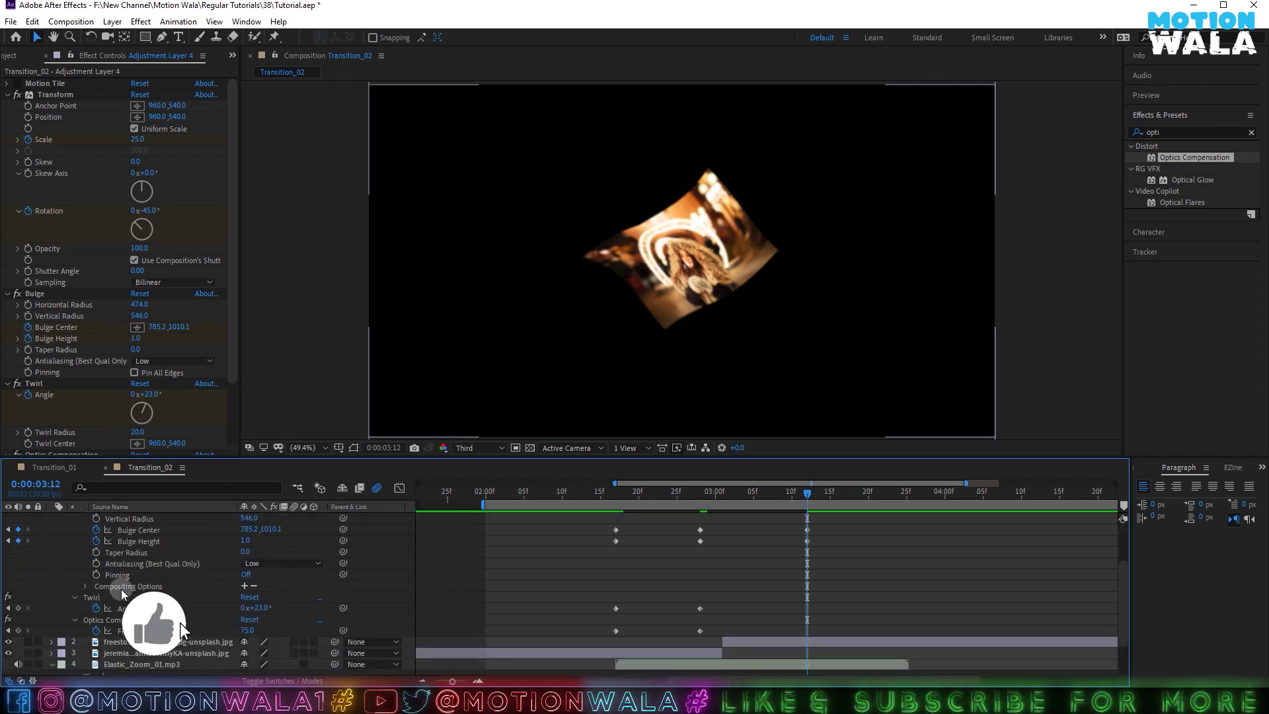
Key the Twirl Angle at -35° at 0:00:03:12.
click(259, 609)
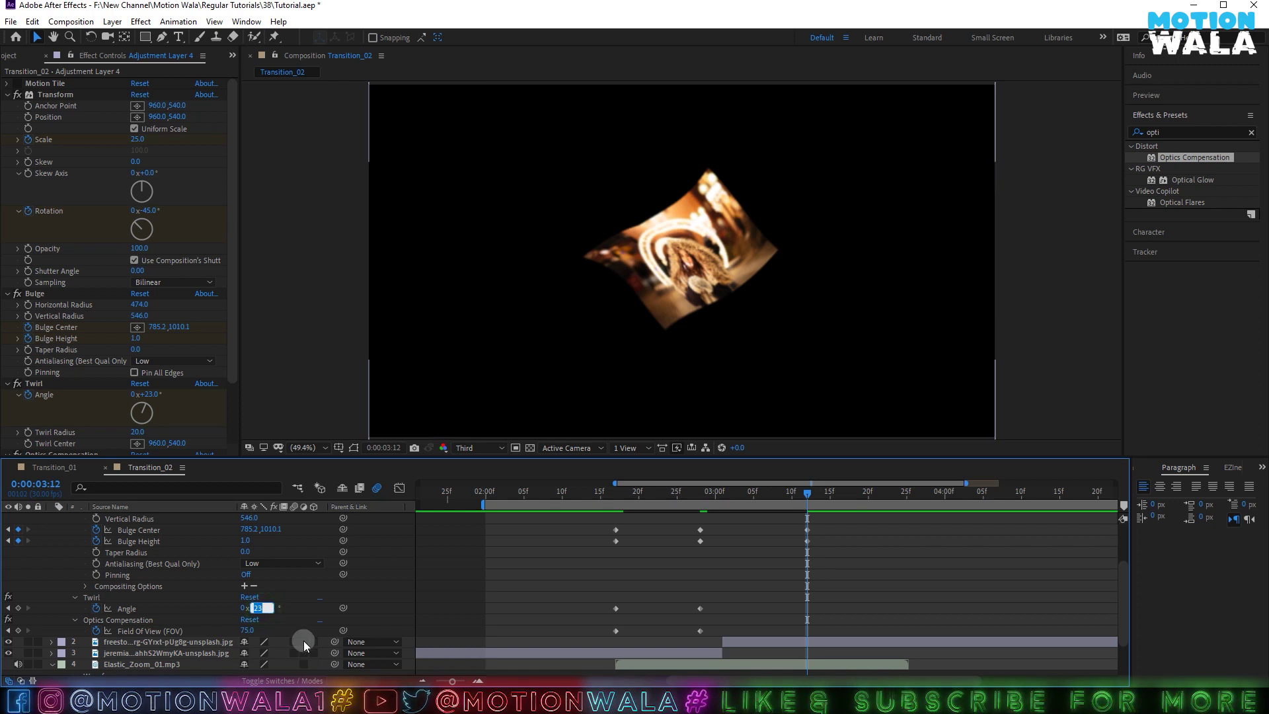
text(-35)
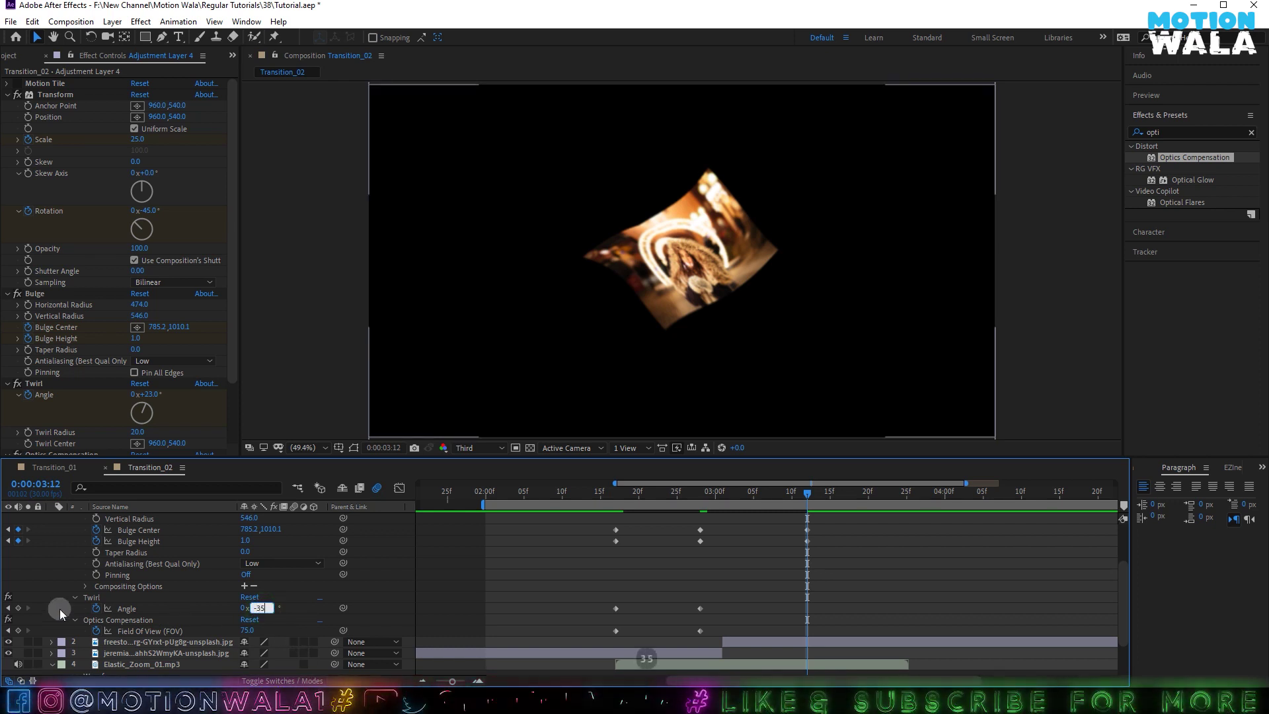
key(Return)
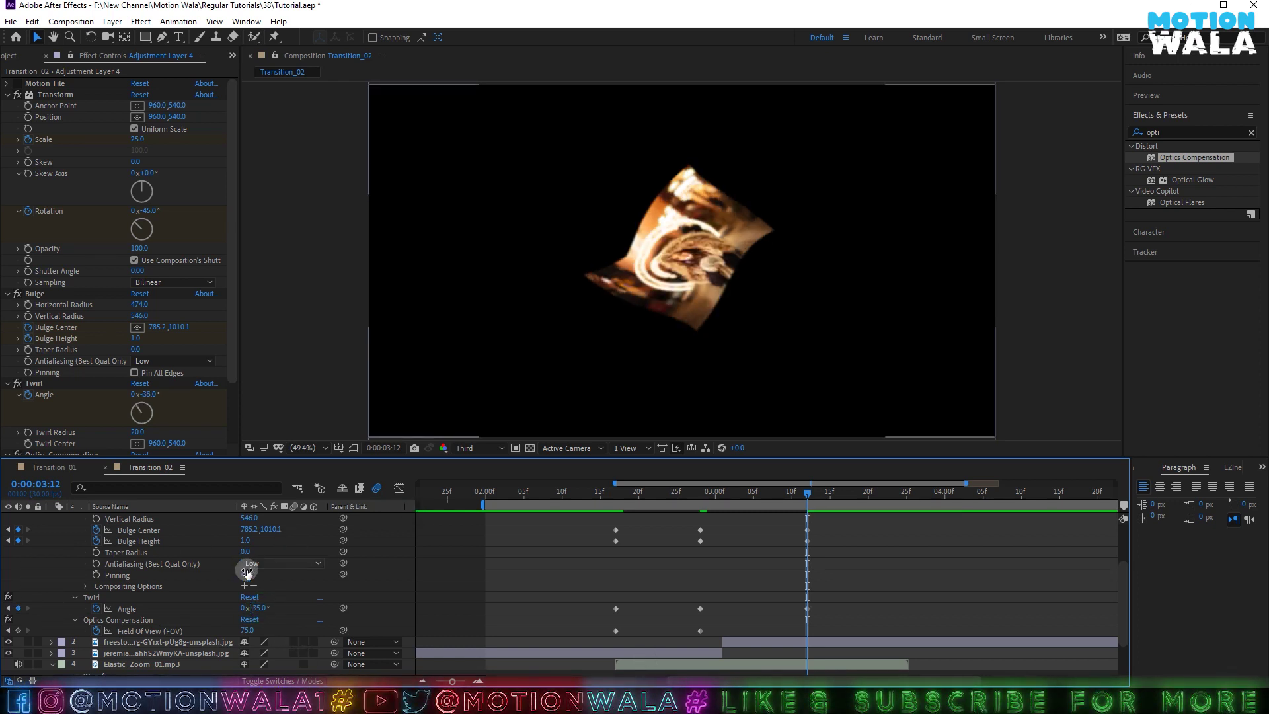
Set the Optics Compensation Field of View to 165, after trying 150.
scroll(250, 611, down, 2)
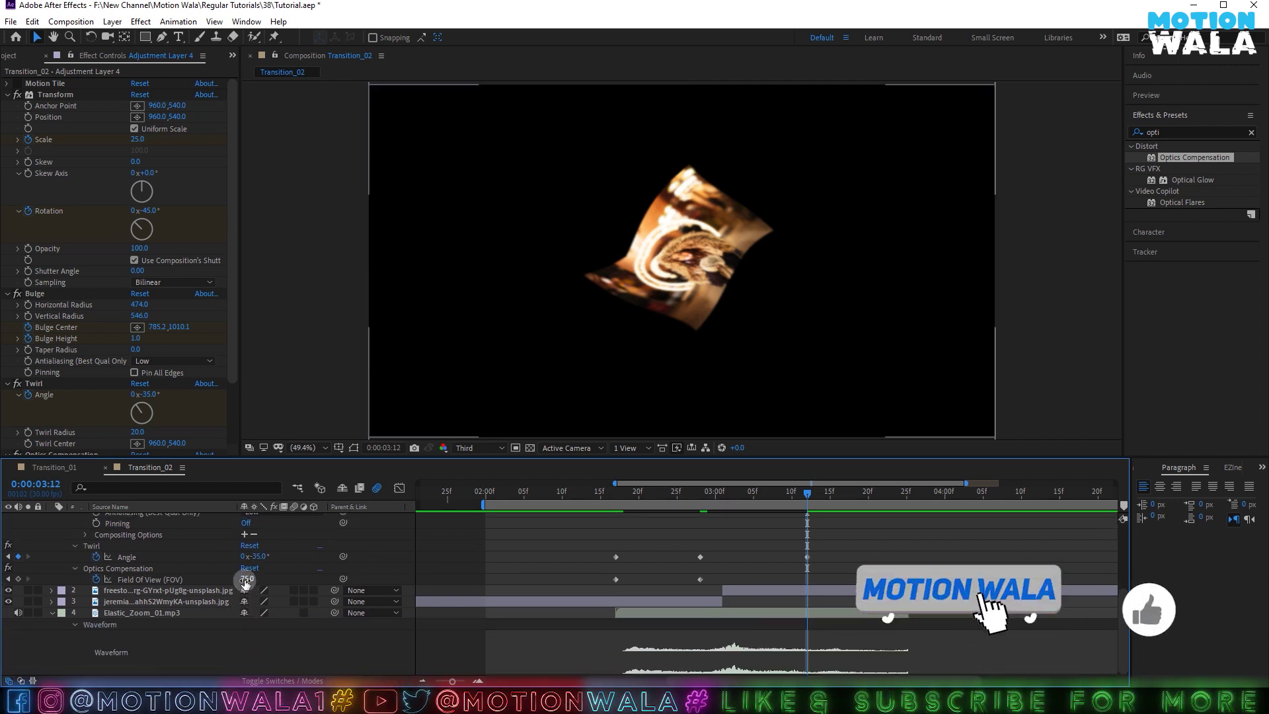
click(245, 580)
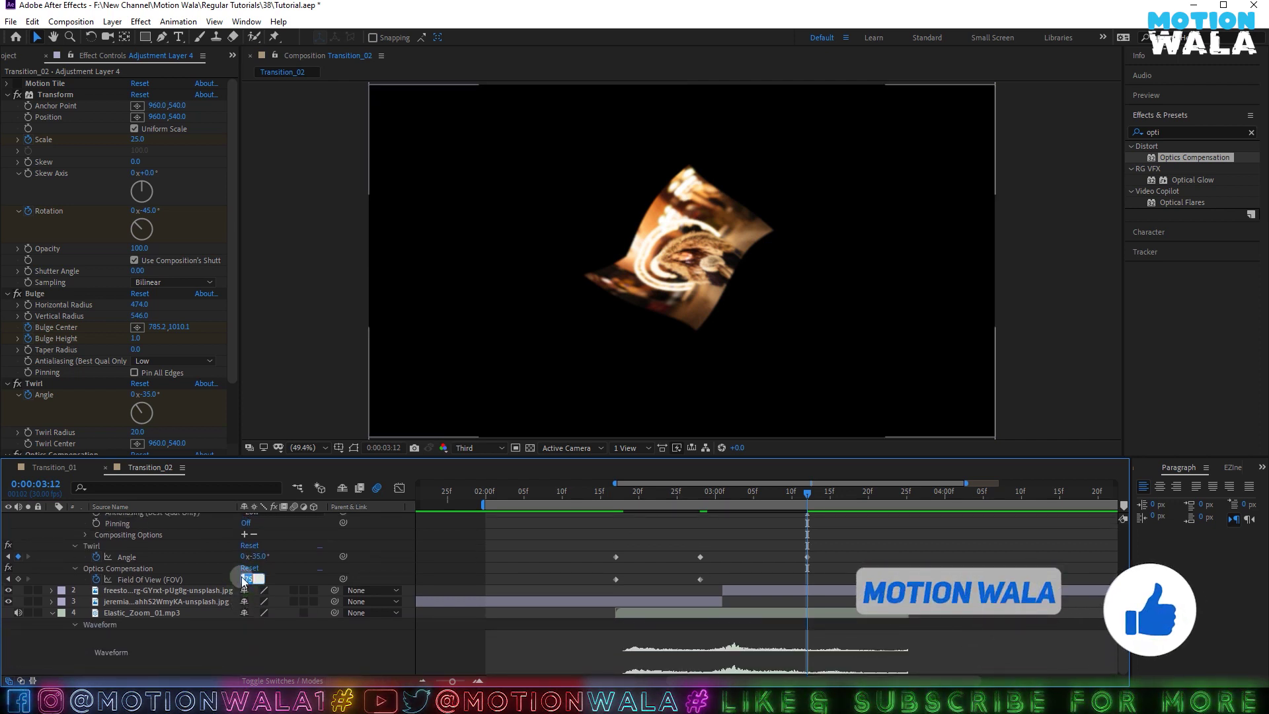
text(150.)
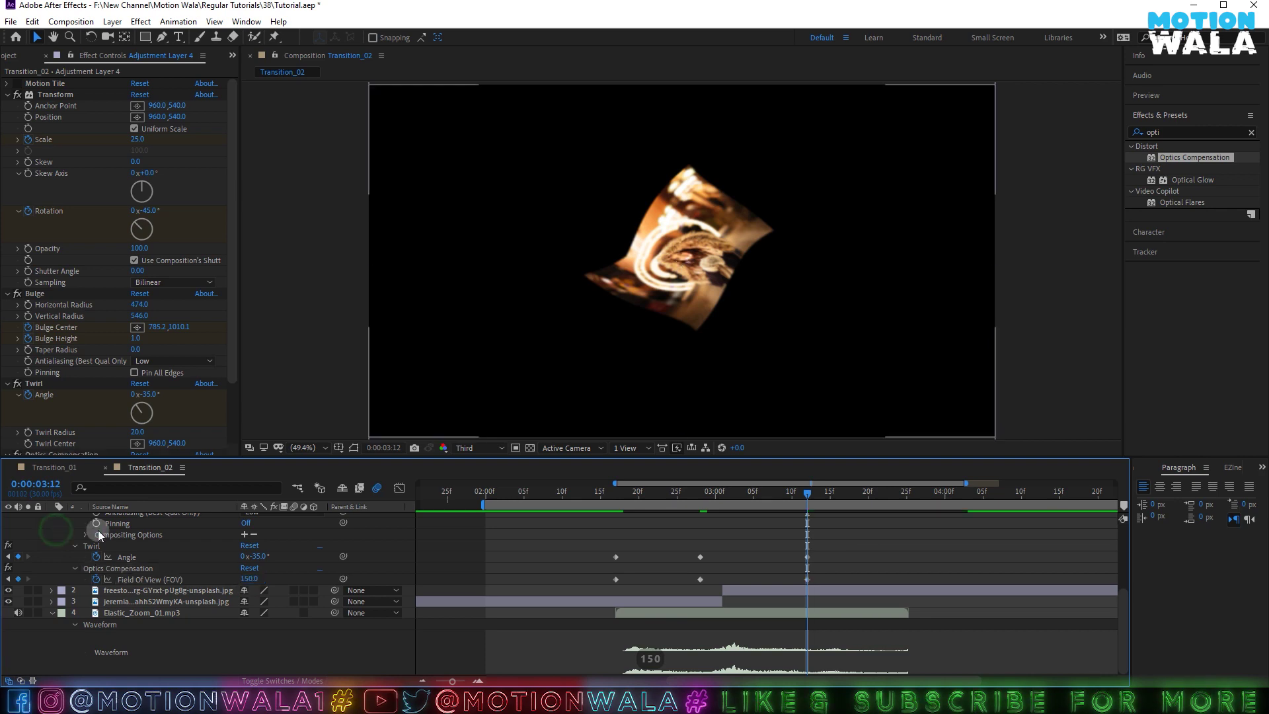
text(0)
key(Return)
drag(249, 585, 335, 581)
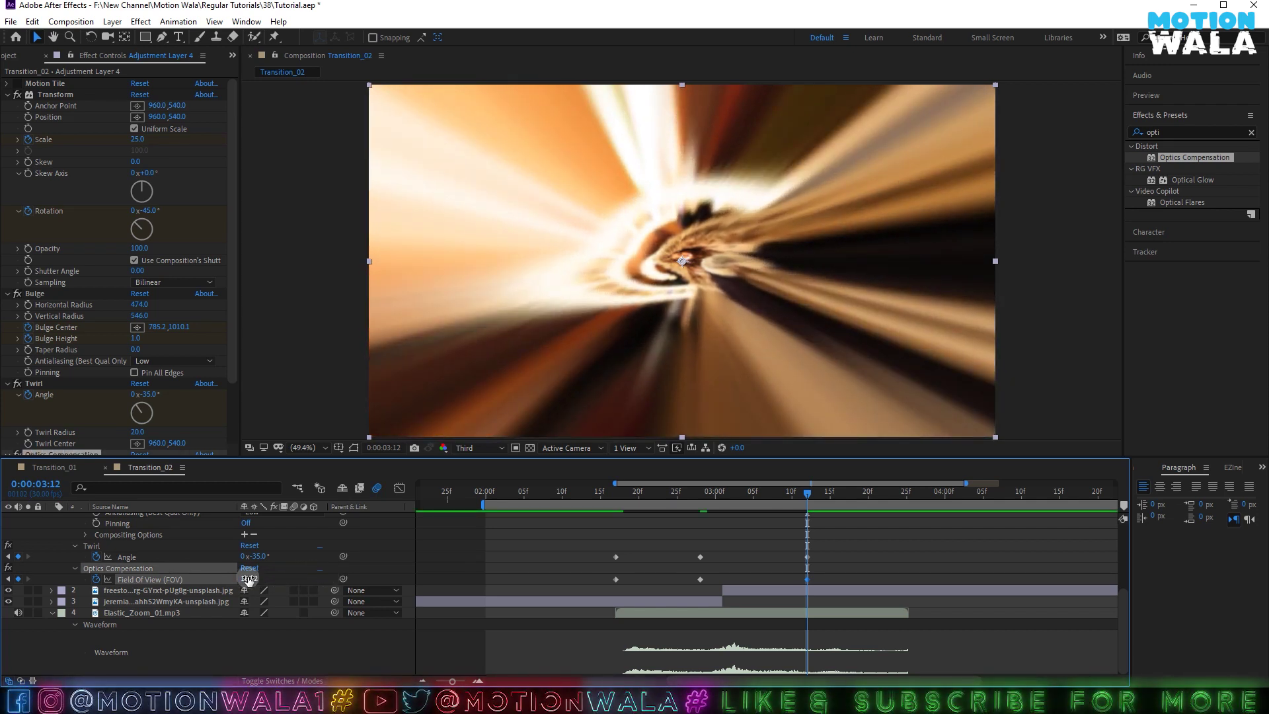
text(165)
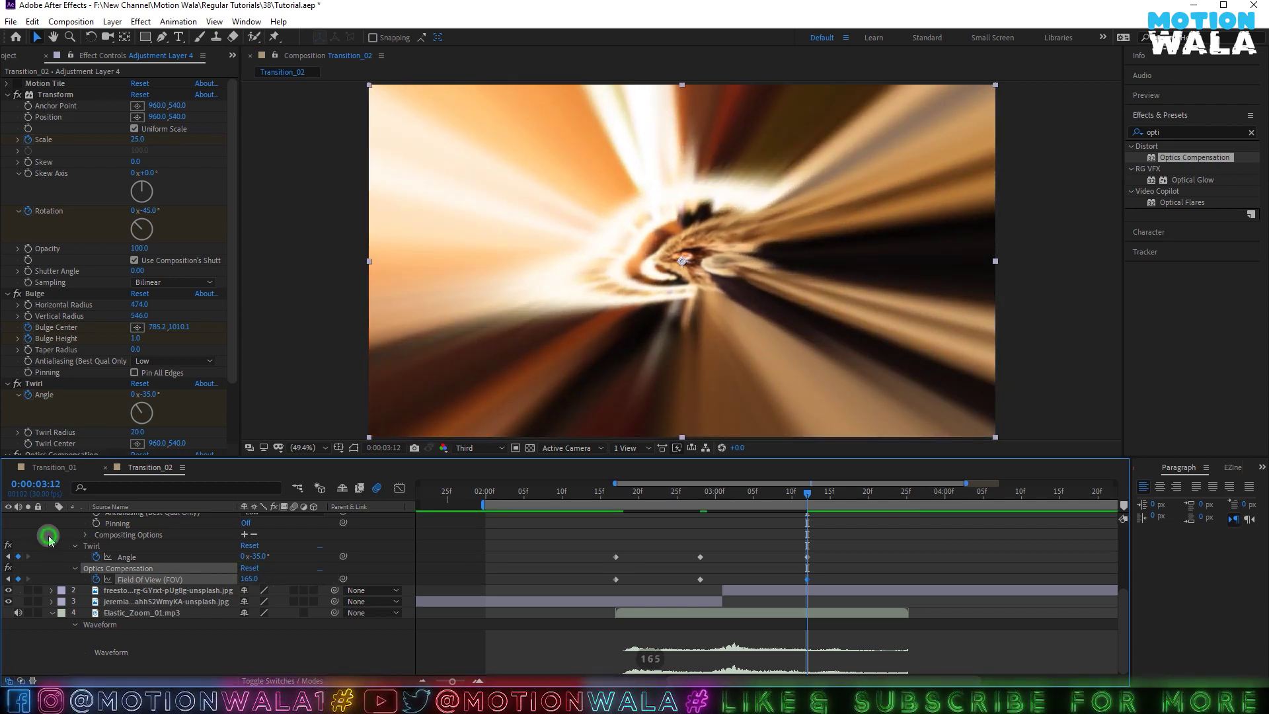
key(Return)
Save the project with Ctrl+S.
key(ctrl+s)
scroll(759, 553, up, 3)
scroll(855, 548, down, 3)
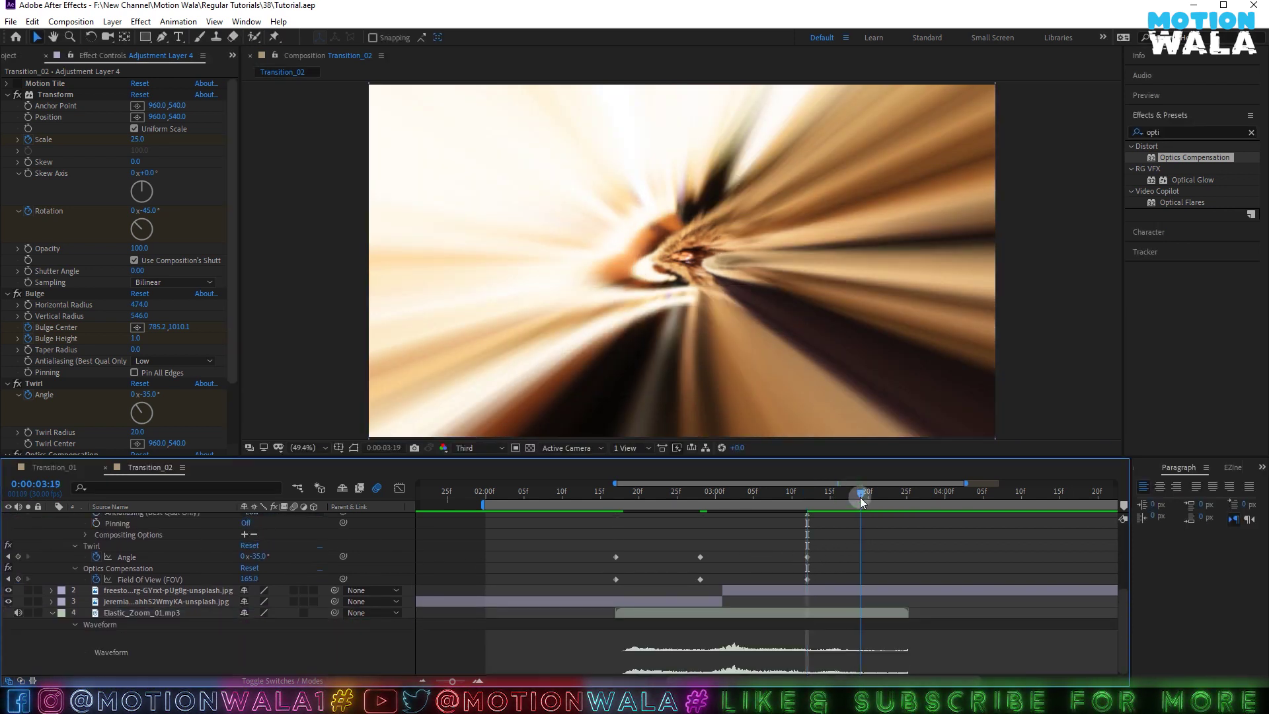
At 03:19, key the Transform Scale at 100 and Rotation at 10°.
scroll(849, 563, up, 4)
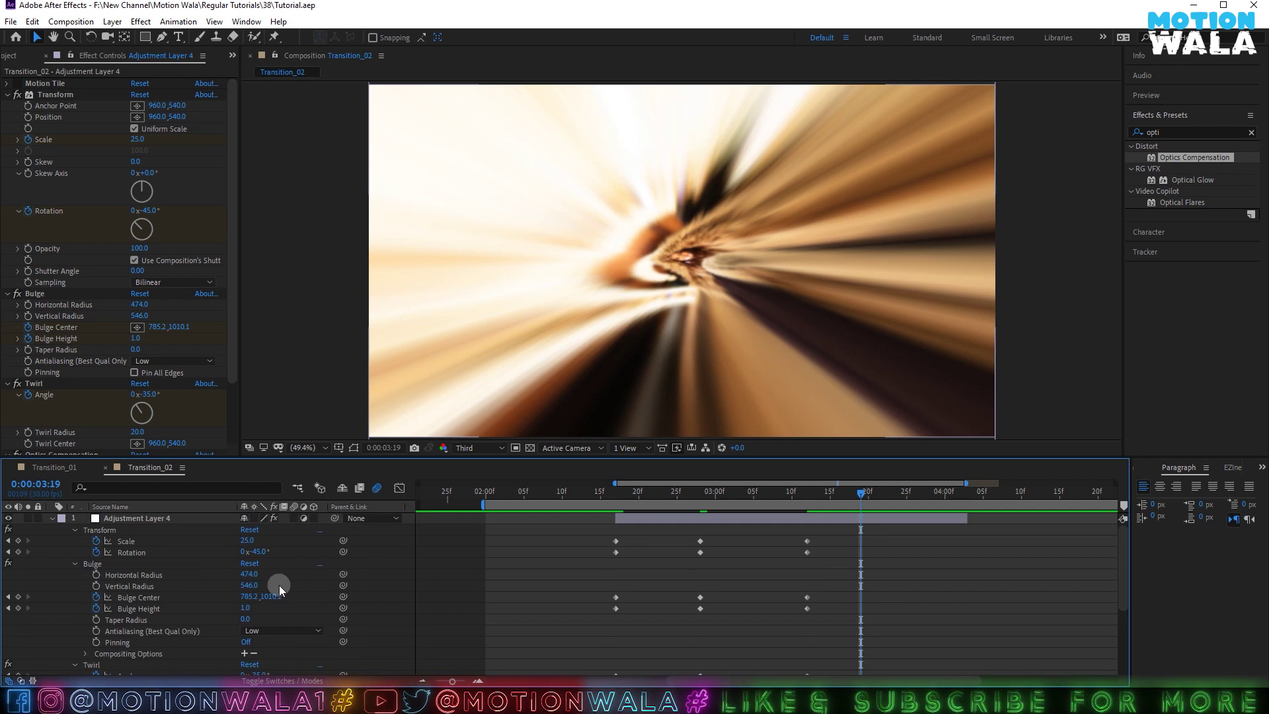
click(245, 538)
text(100)
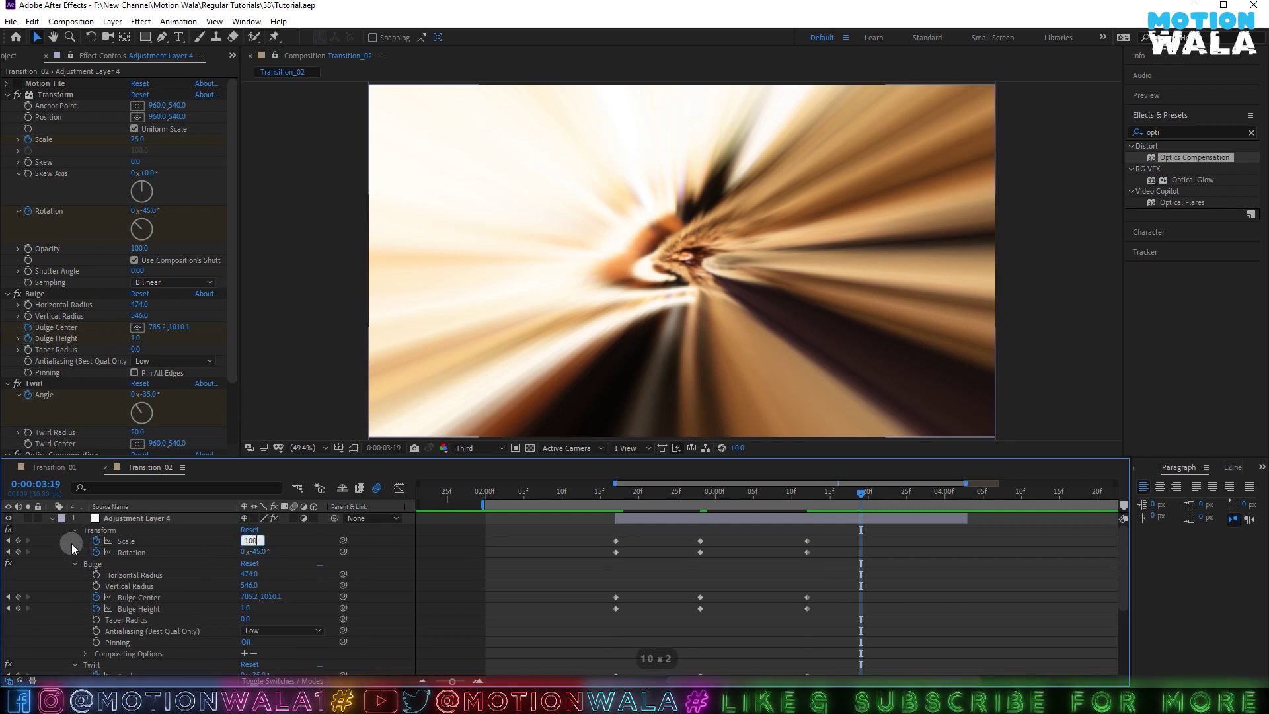
key(Return)
click(261, 550)
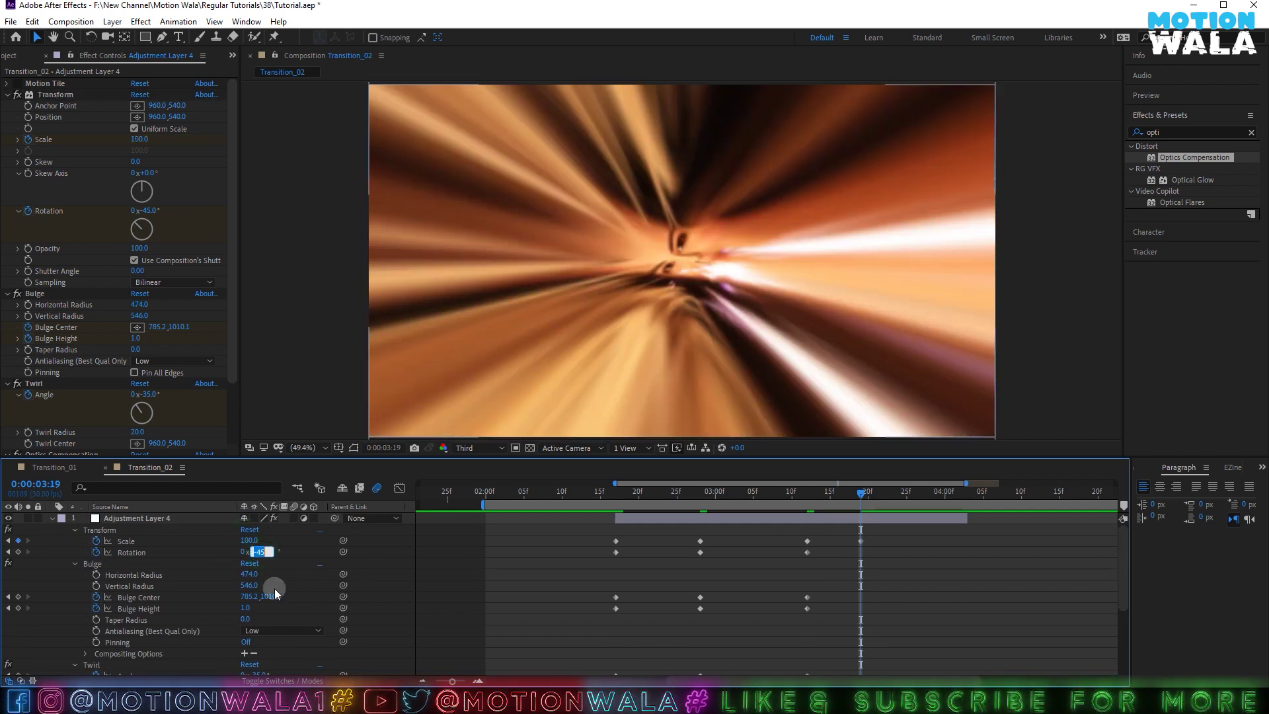
text(10)
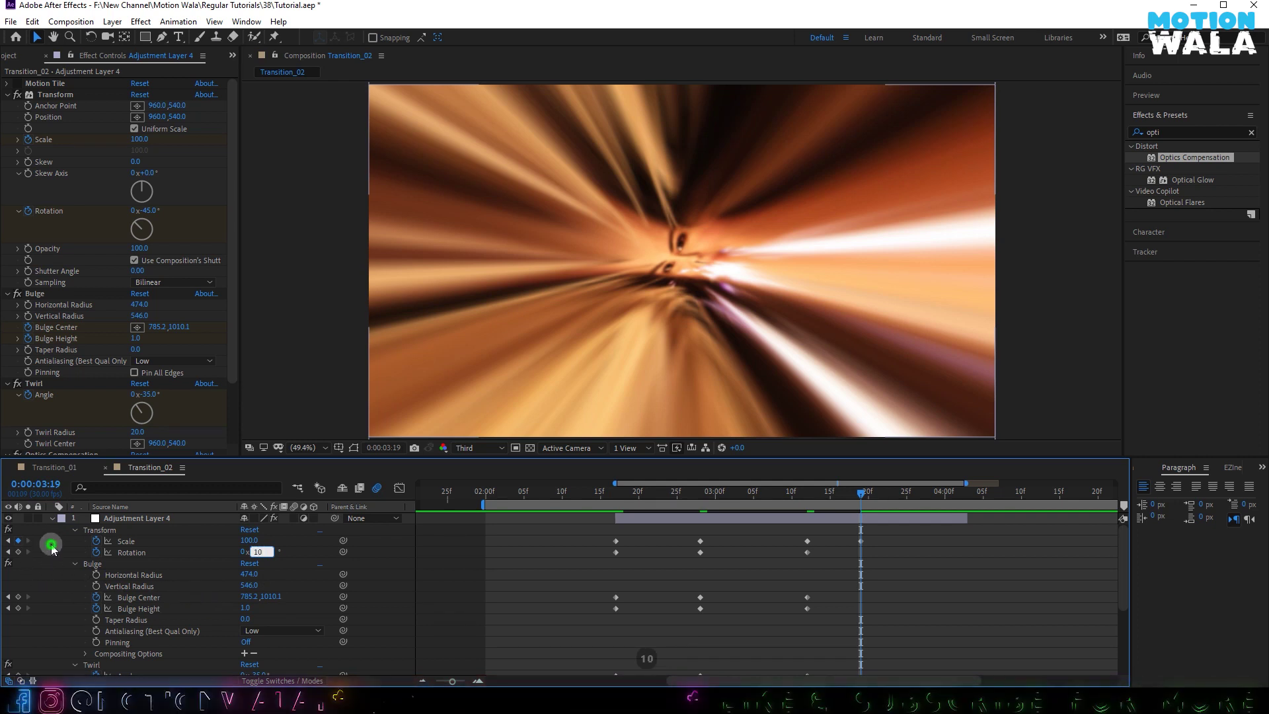
key(Return)
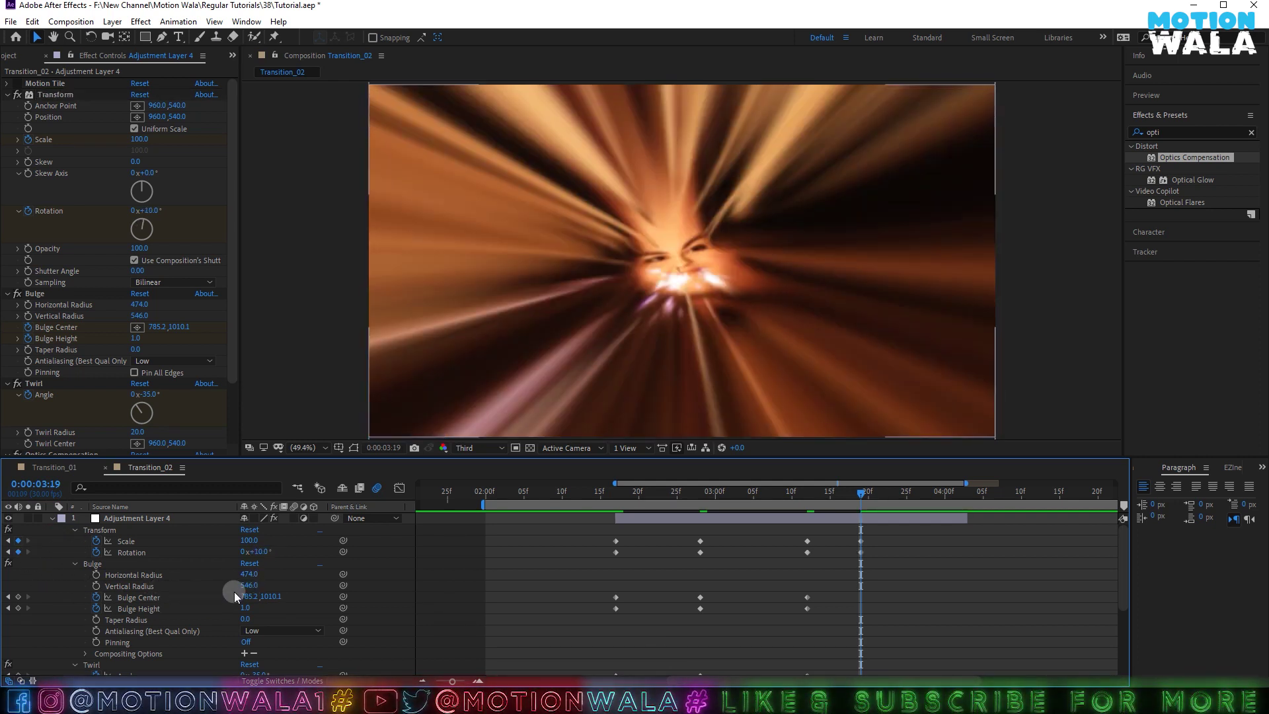
Show the adjustment layer's keyframed properties and key Bulge Height 0.5 and Field of View 50.
click(137, 519)
key(u)
key(u)
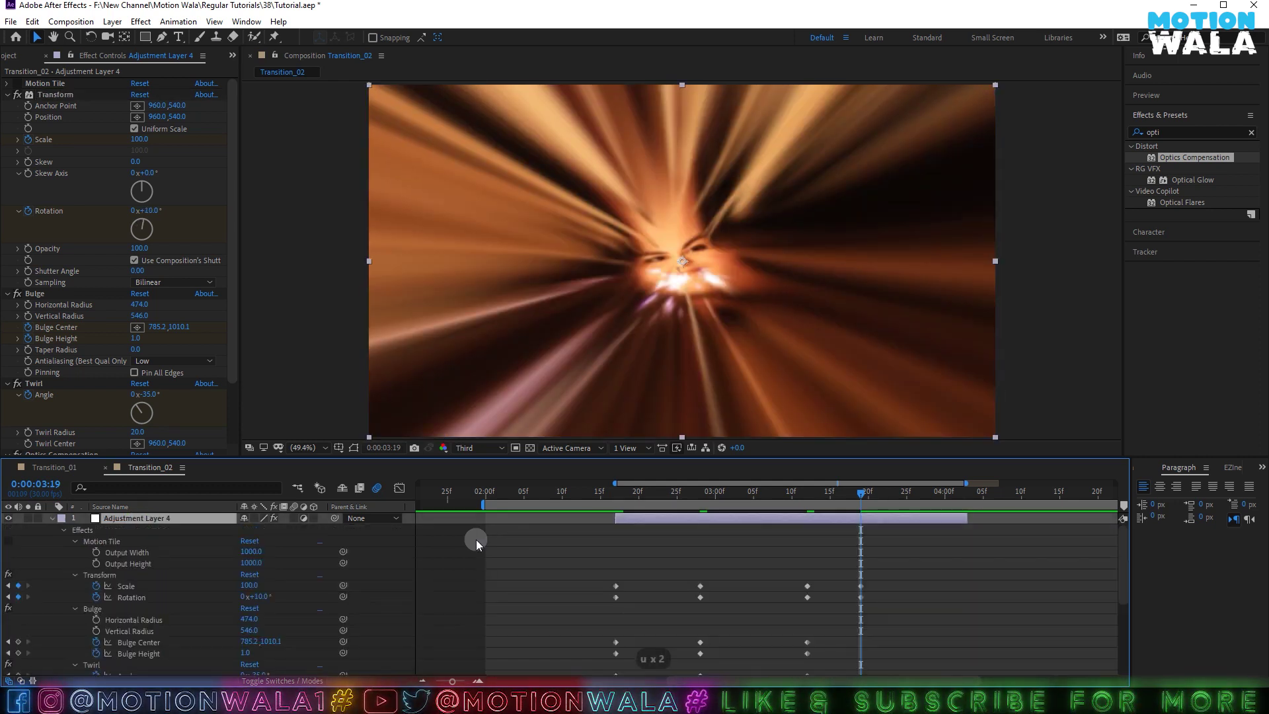
key(u)
key(u)
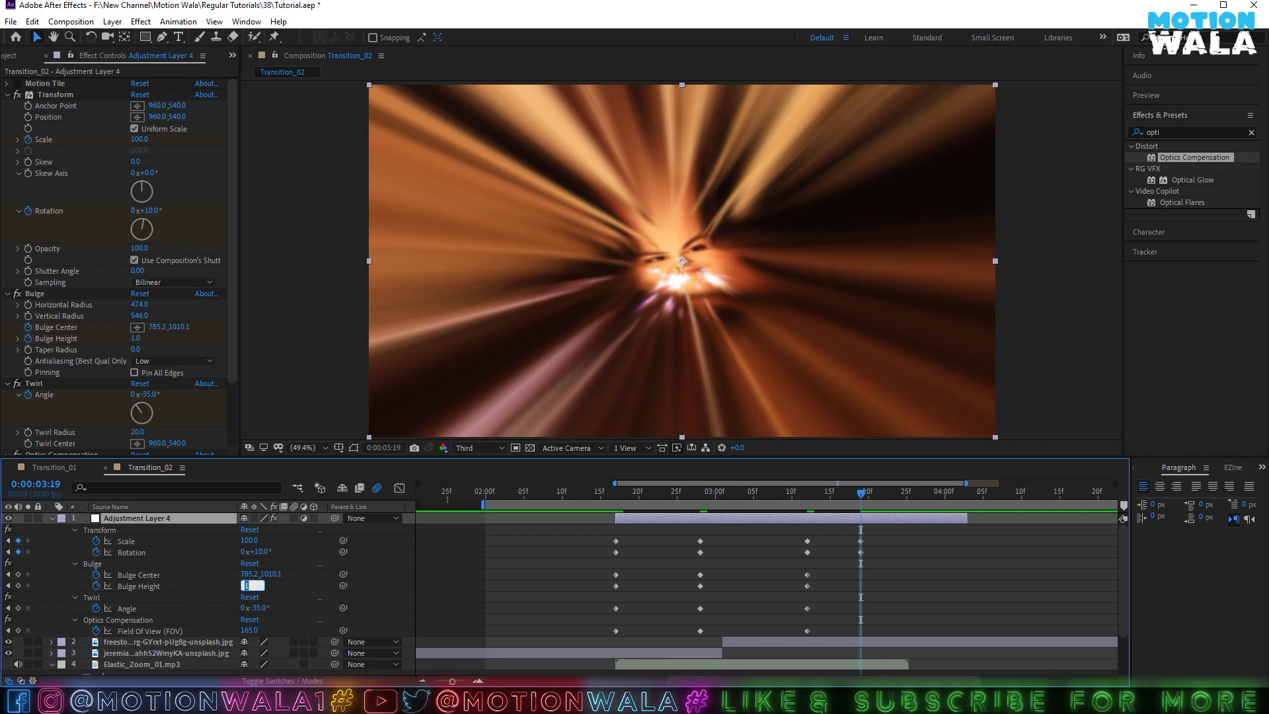
text(.5)
click(425, 518)
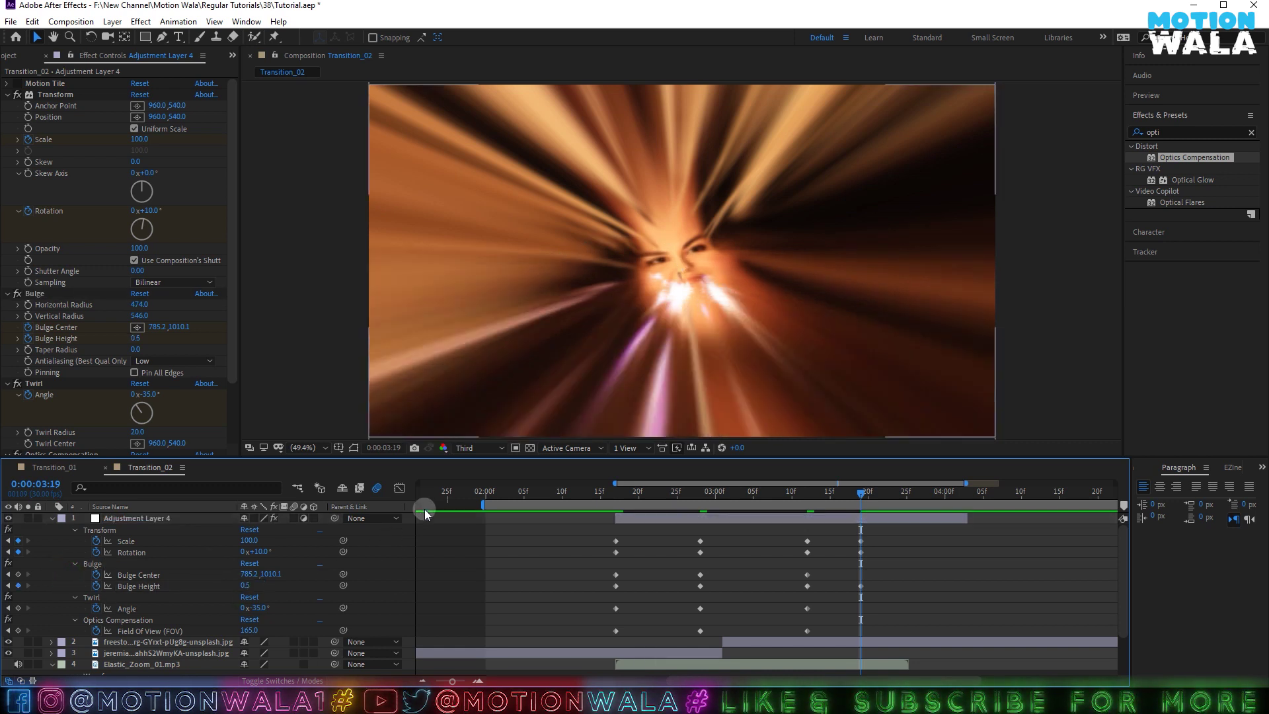
text(50)
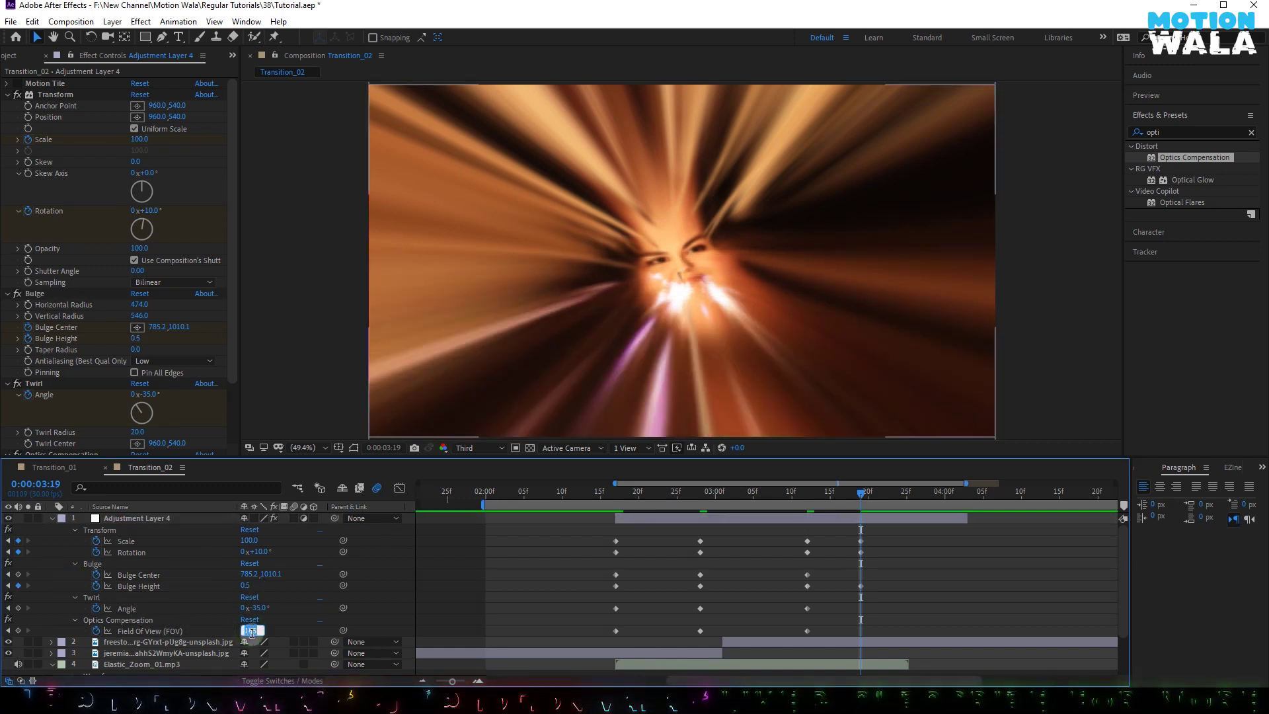
click(43, 577)
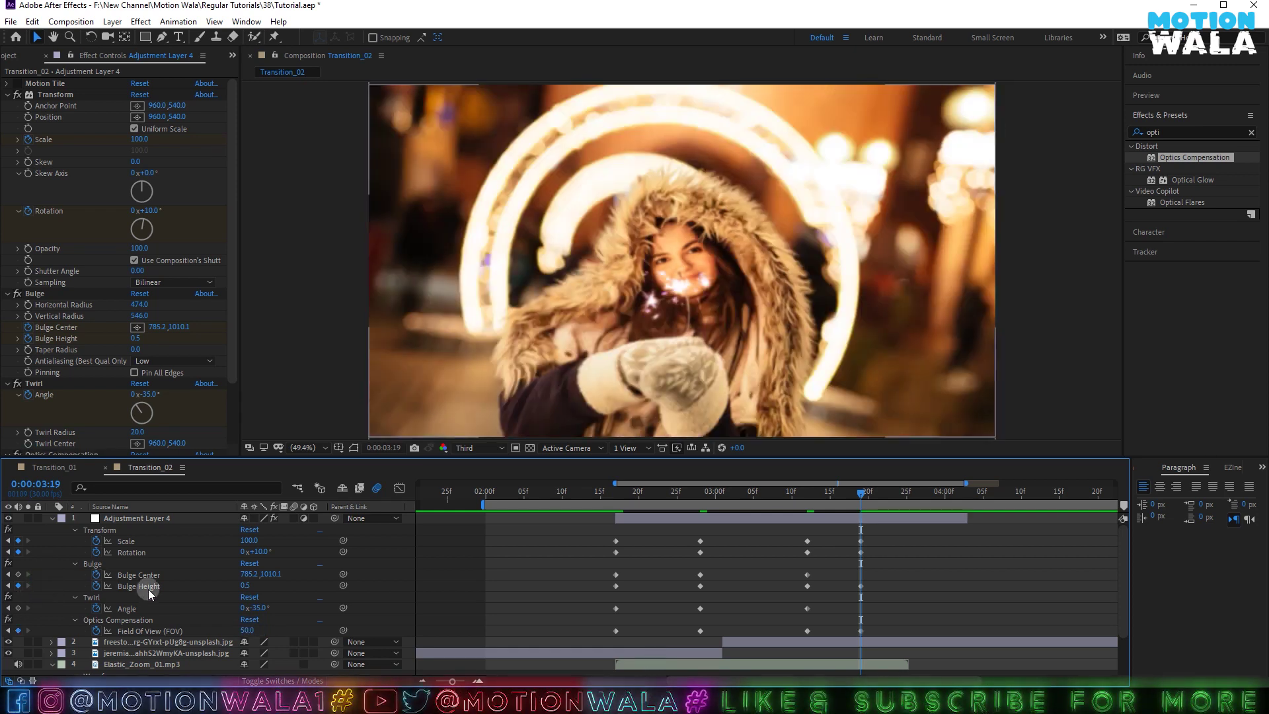
Key the Twirl Angle at 5° and move the bulge centre up onto the face.
click(262, 609)
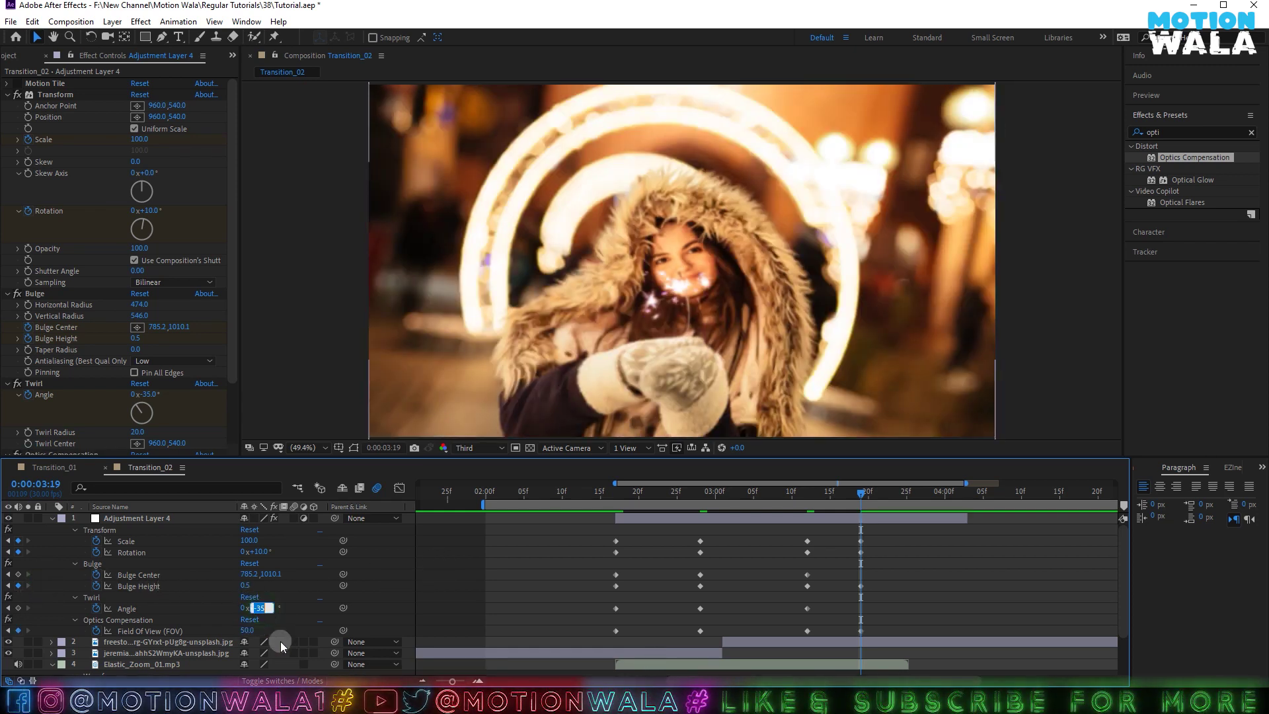
text(5)
key(Return)
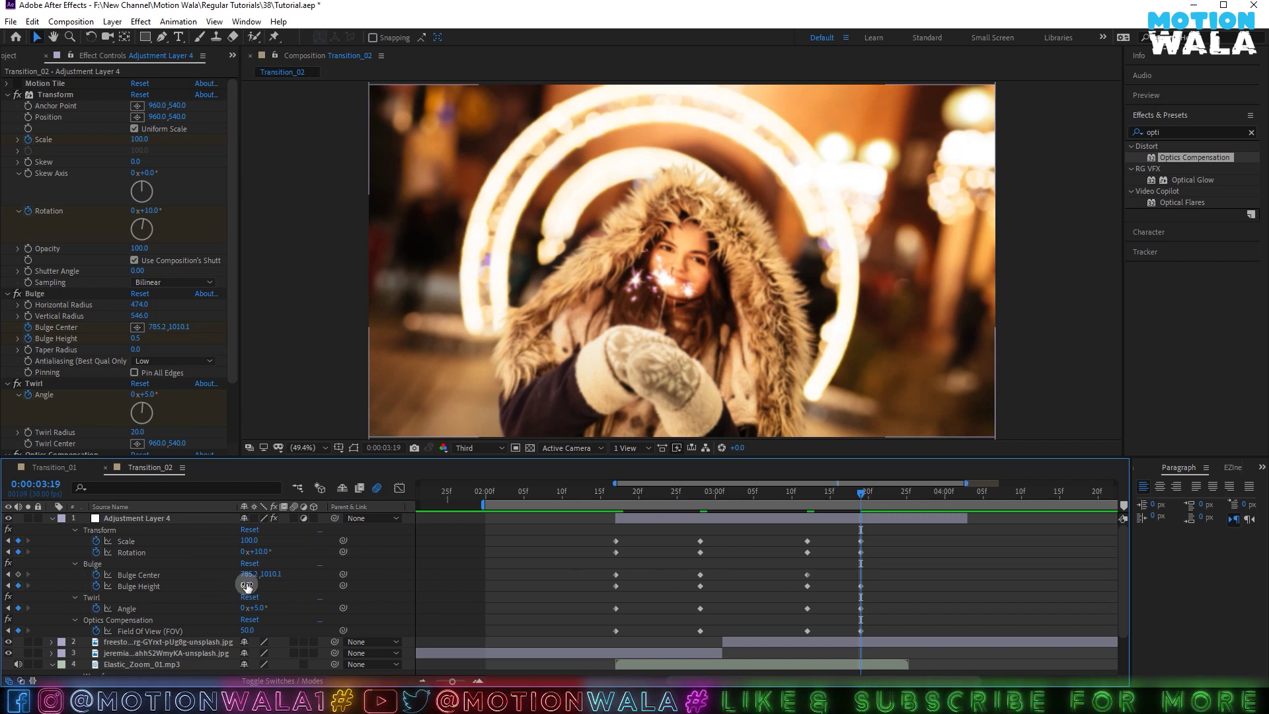
click(140, 575)
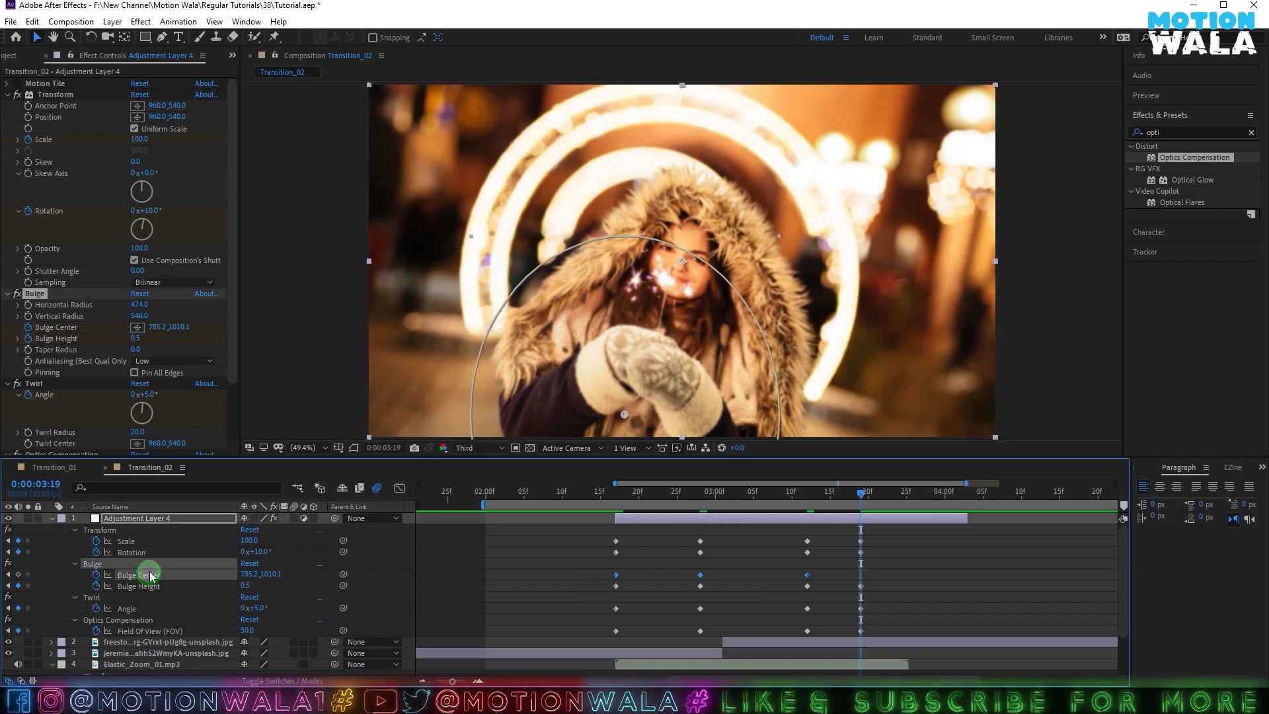
drag(632, 412, 659, 295)
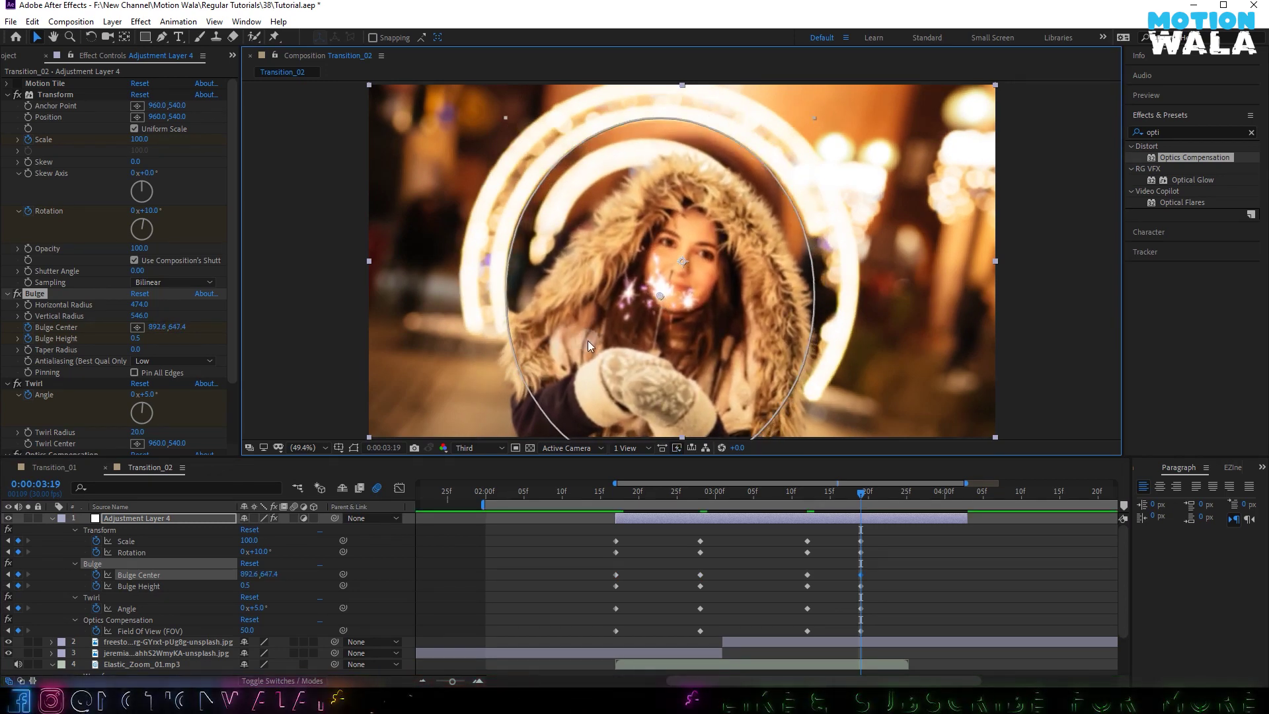
Move to 03:27 and copy the first keyframe of every property.
drag(862, 494, 921, 493)
drag(598, 533, 639, 632)
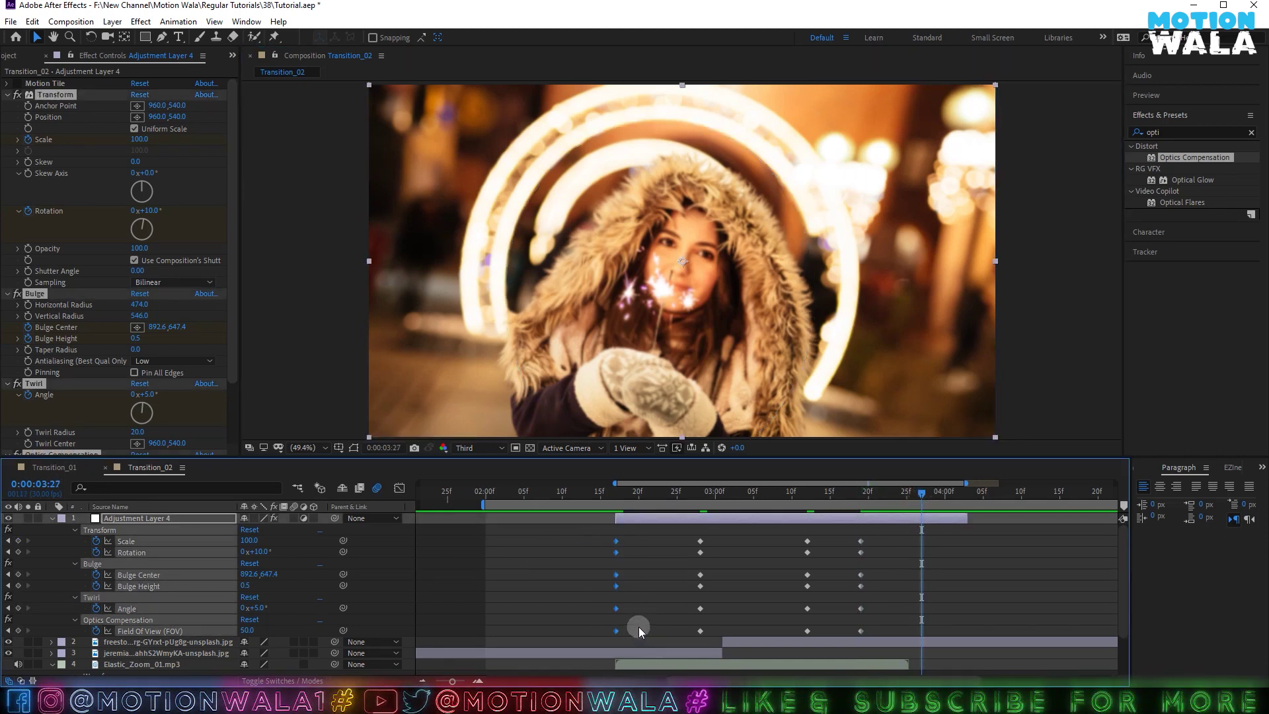
key(ctrl+c)
key(ctrl+v)
Paste the starting keyframes at 03:27 and apply Easy Ease to all six properties' keyframes.
key(ctrl+s)
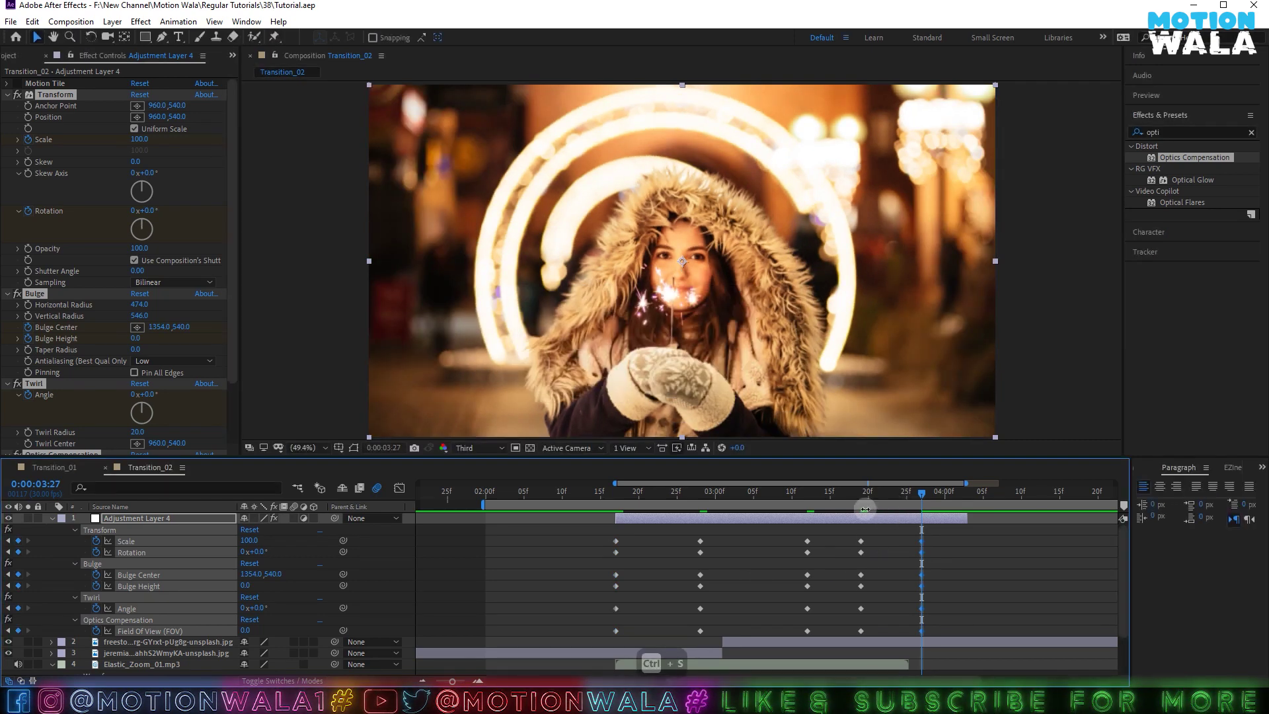
drag(942, 532, 539, 646)
right_click(620, 629)
mouse_move(711, 621)
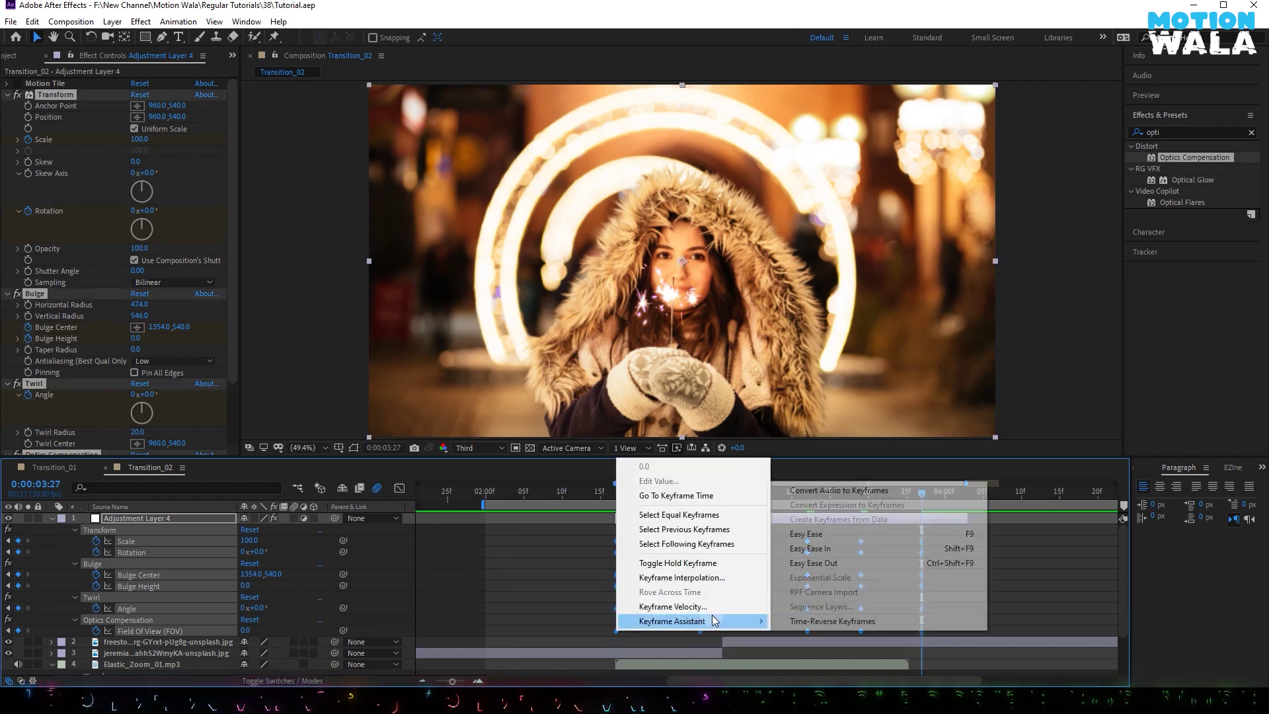
click(837, 534)
Save the project and switch the timeline to the Graph Editor's curve view.
key(ctrl+s)
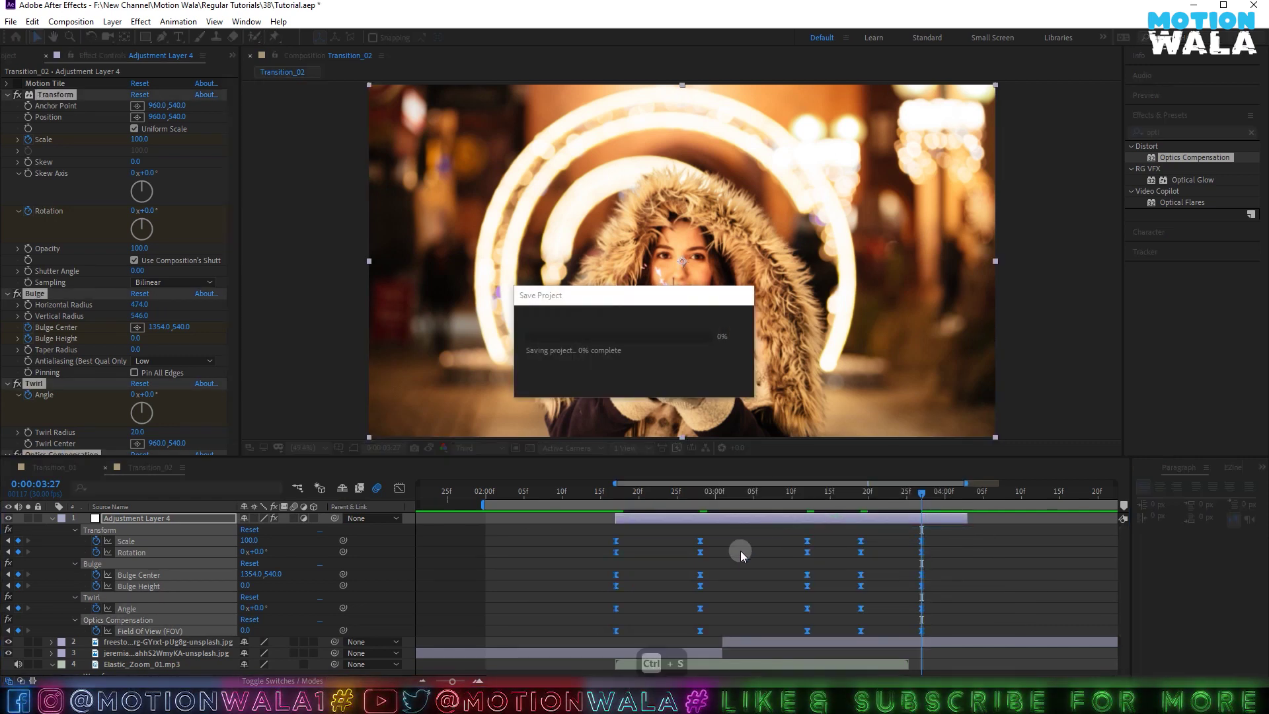
click(398, 489)
right_click(652, 559)
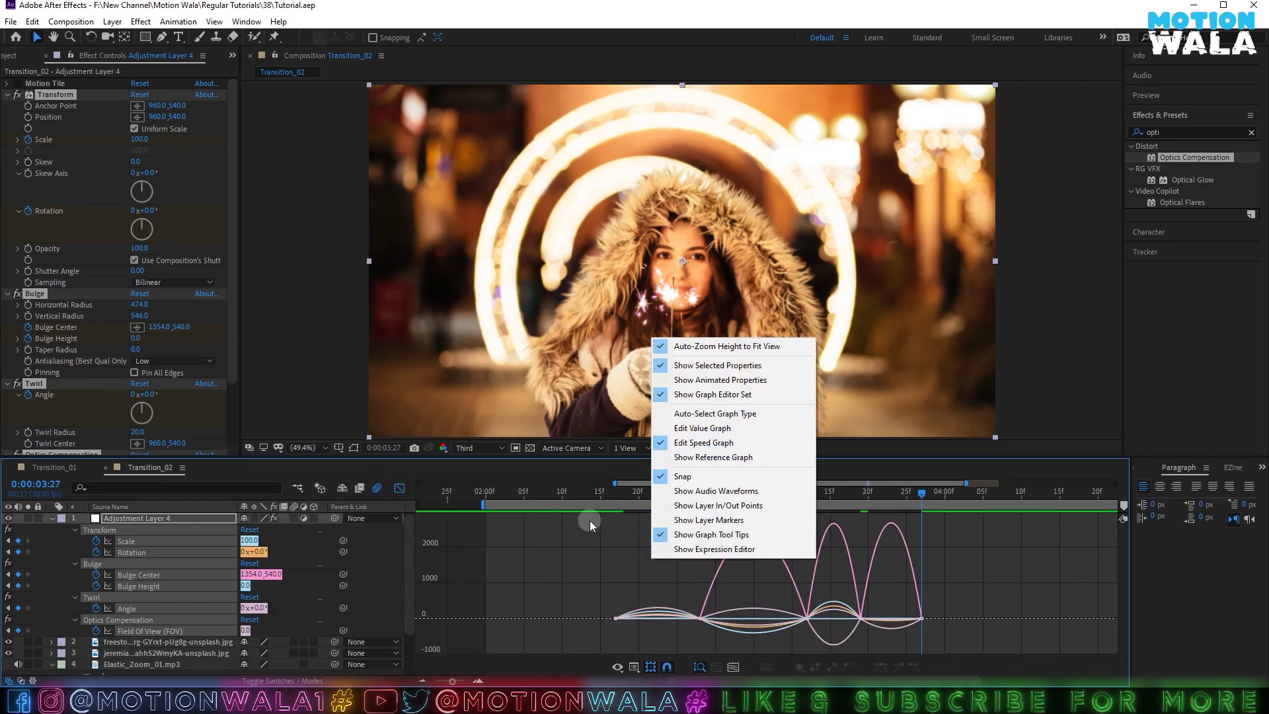
In the Graph Editor, shift keyframes earlier and pull Bezier handles to sharpen the curves.
click(605, 547)
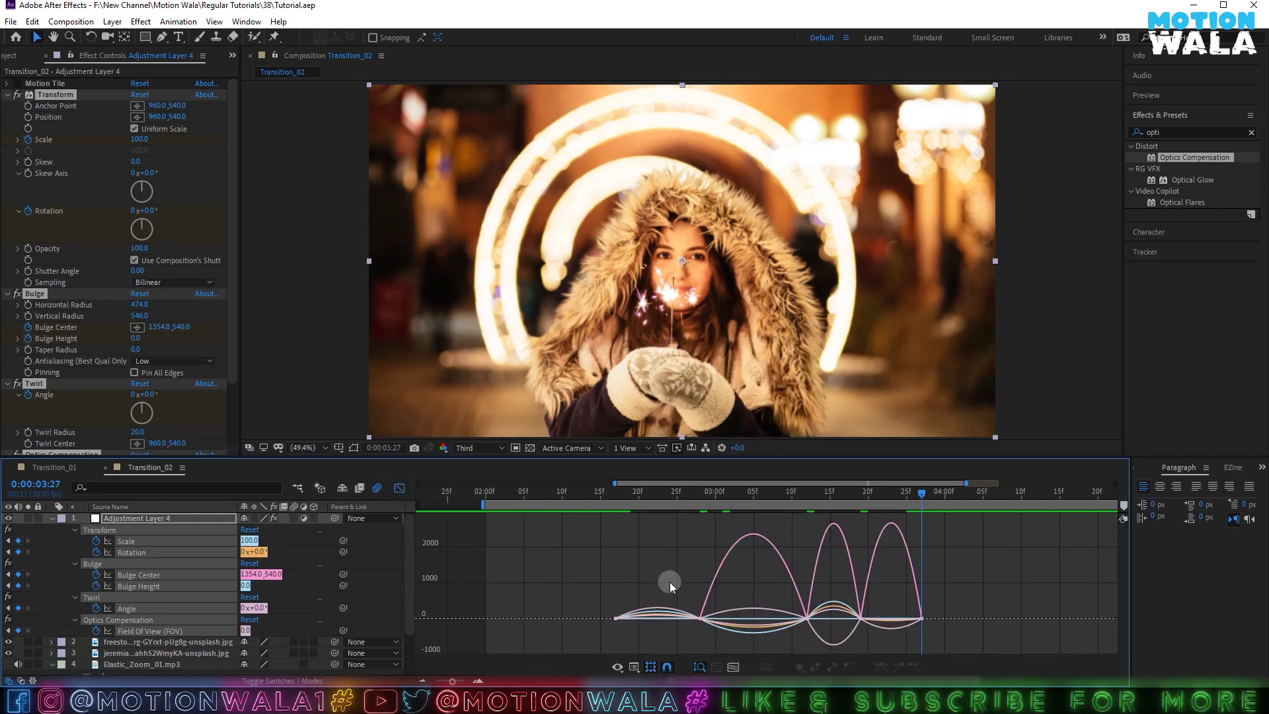
drag(701, 601, 723, 636)
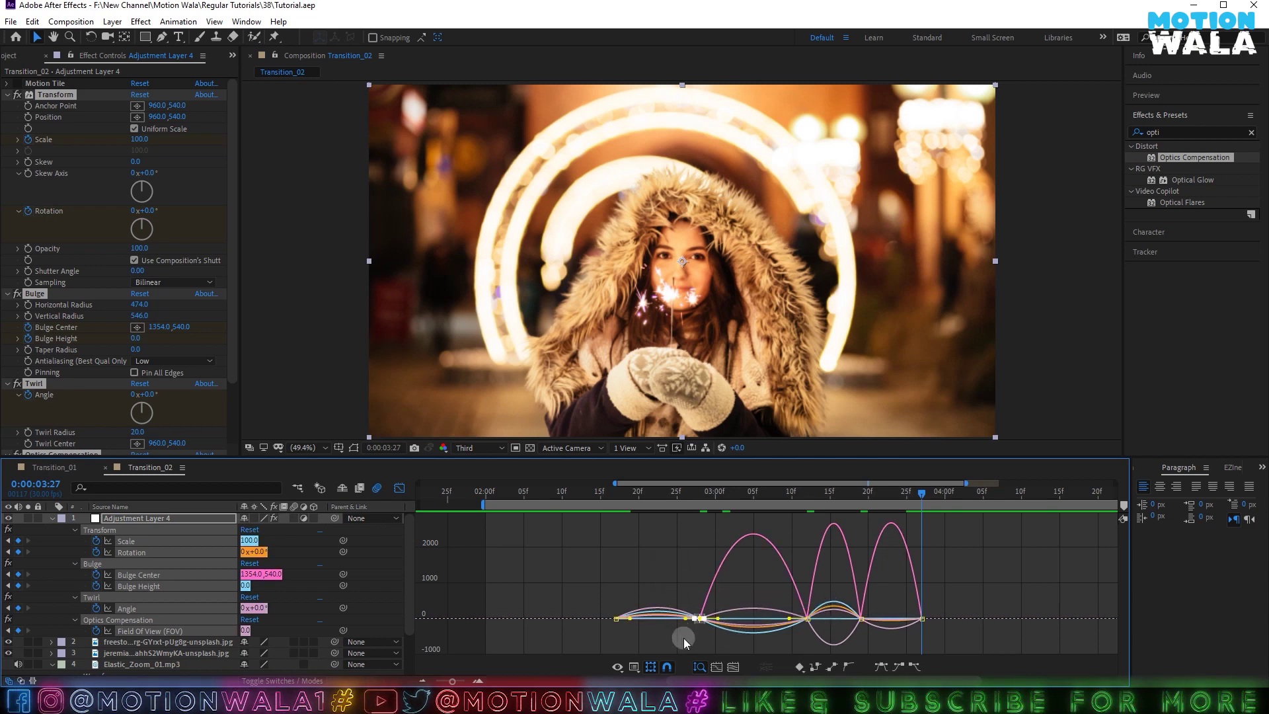
drag(586, 586, 635, 628)
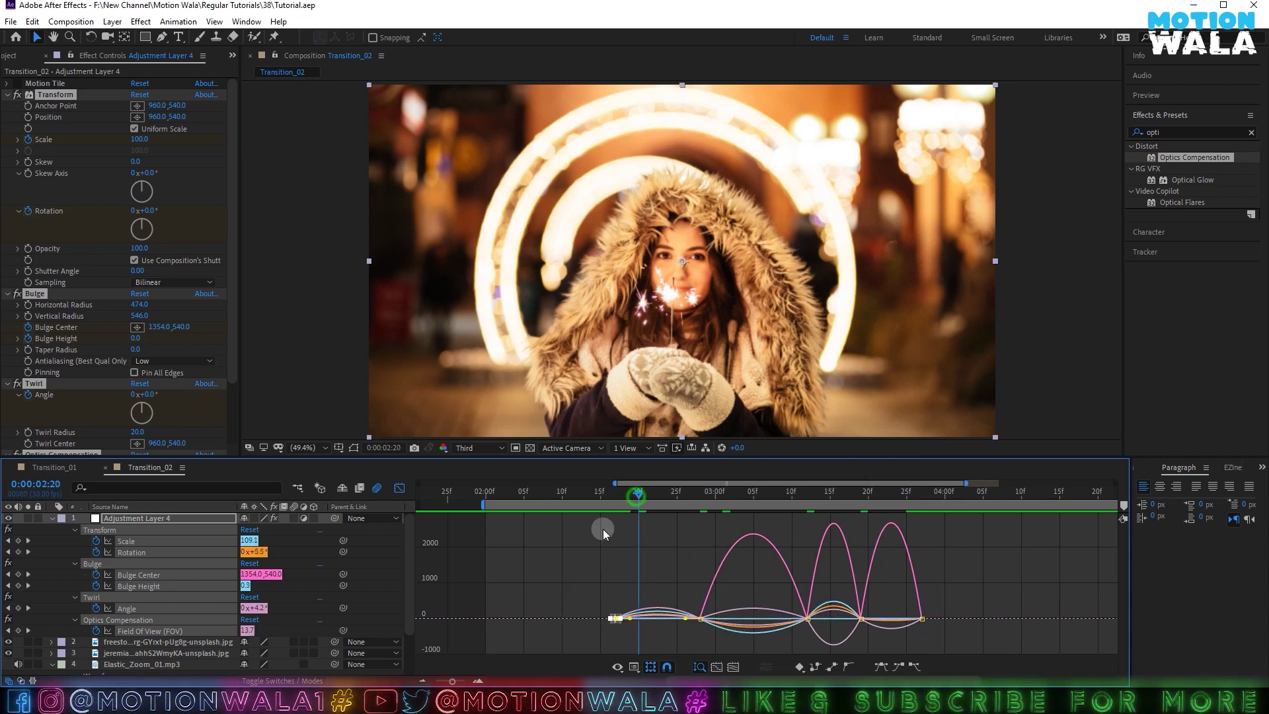
click(479, 681)
click(758, 618)
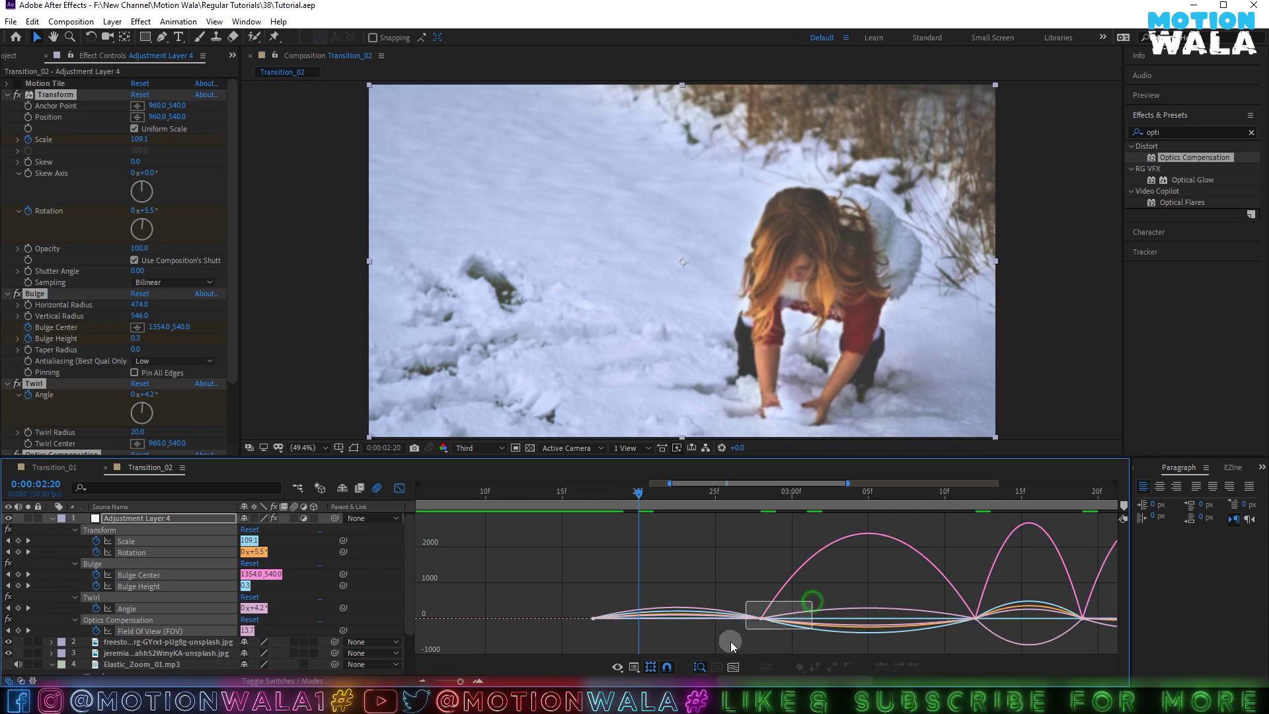
drag(733, 619, 625, 620)
drag(734, 595, 794, 627)
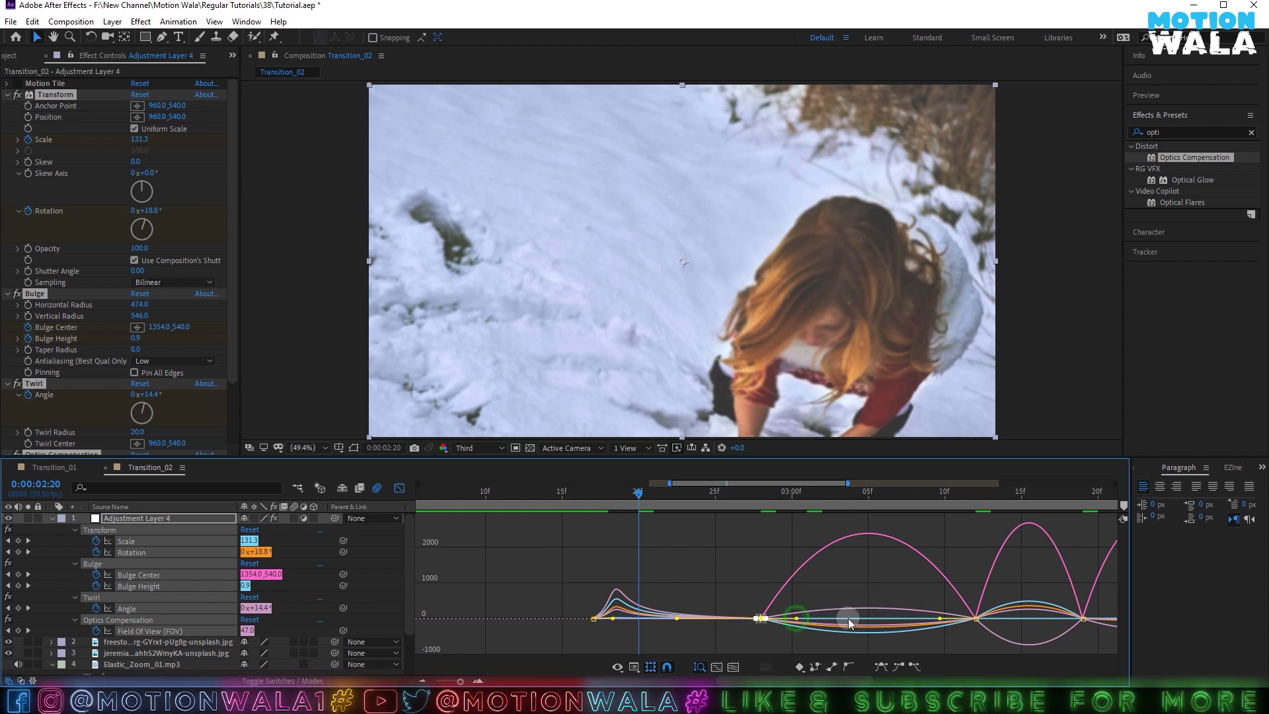
drag(977, 619, 814, 628)
key(minus)
click(846, 599)
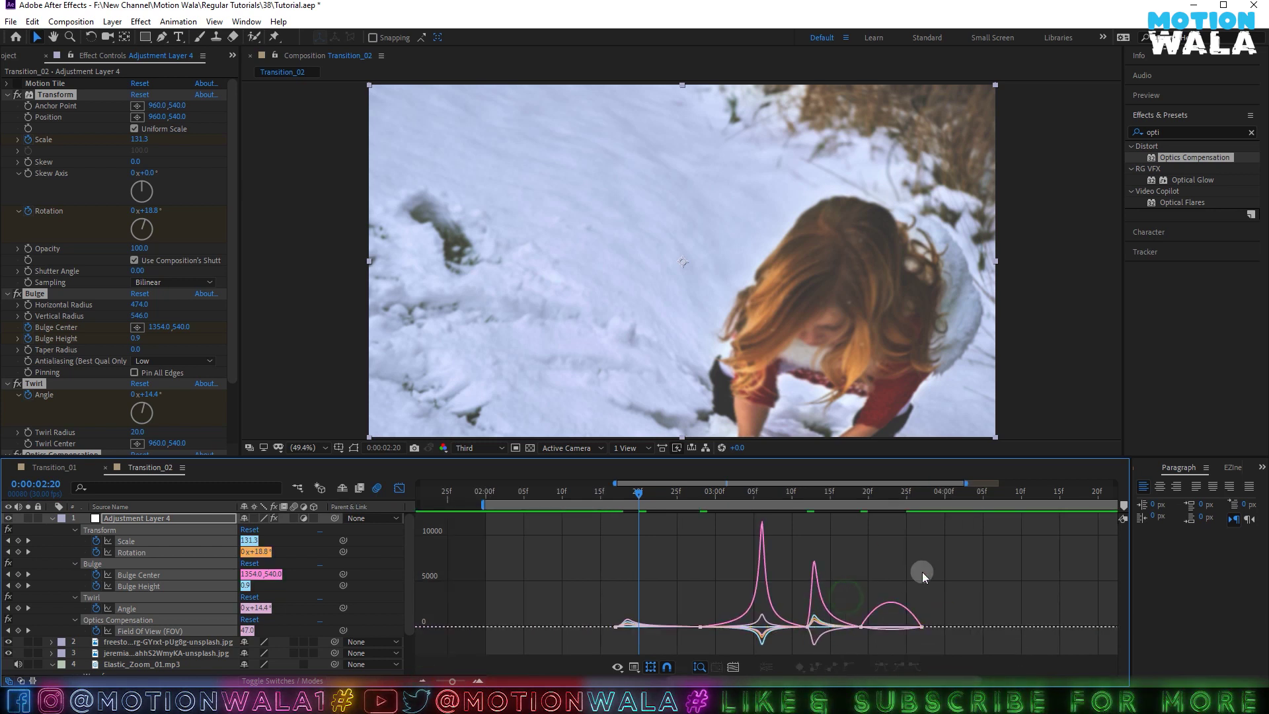
Put the playhead at 02:15 and fit the composition to the viewer.
click(600, 492)
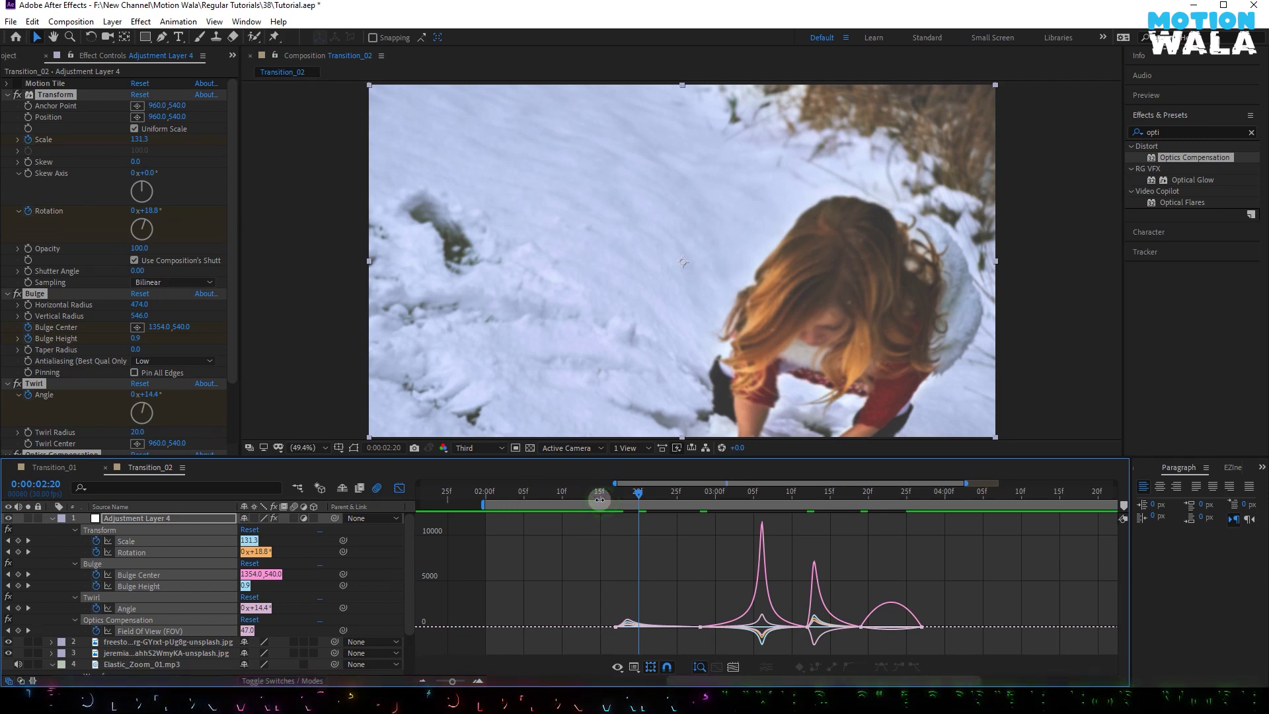
scroll(603, 387, down, 2)
scroll(636, 395, up, 2)
click(295, 448)
click(328, 231)
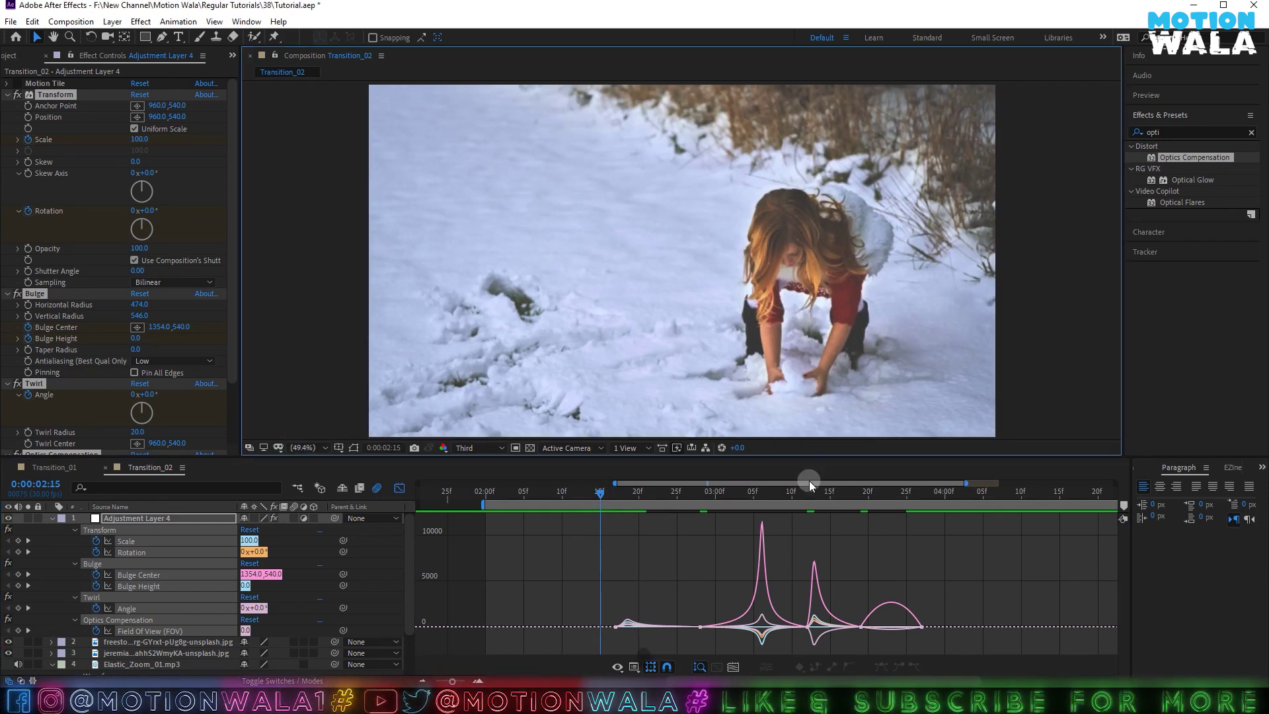
Preview the transition from 02:13–02:15, then return to the plain keyframe timeline.
key(space)
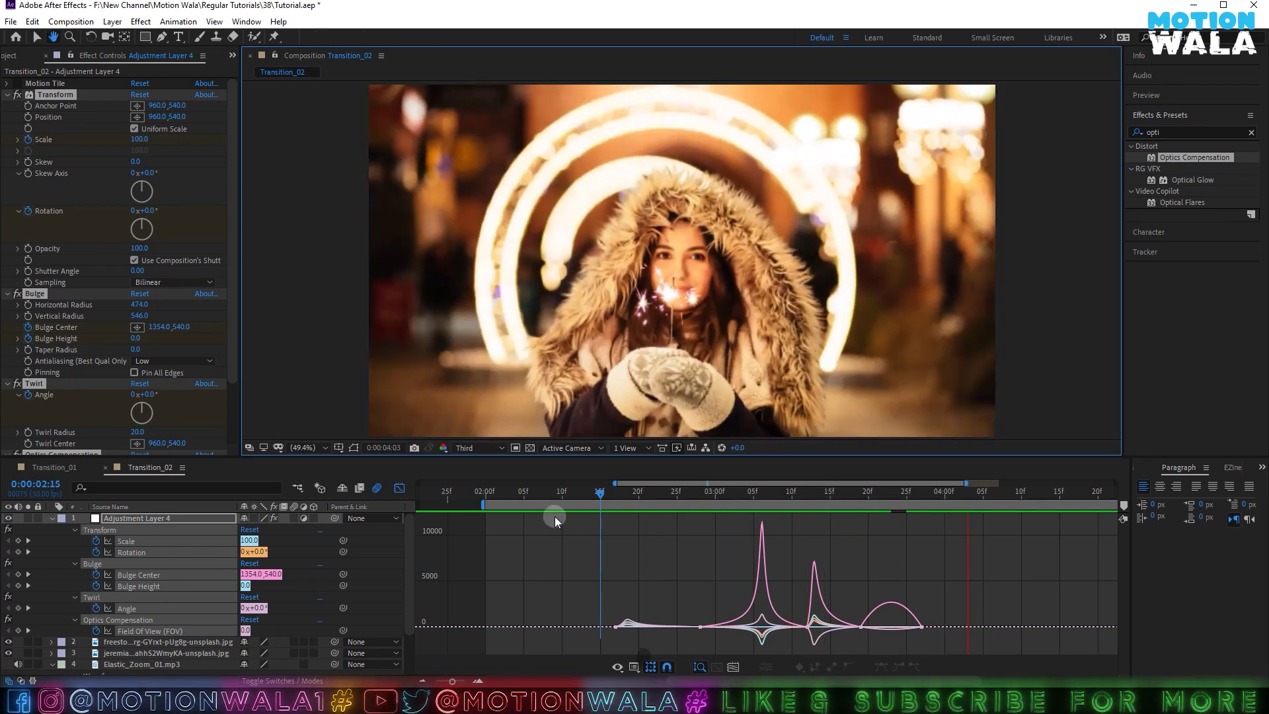
click(585, 493)
key(space)
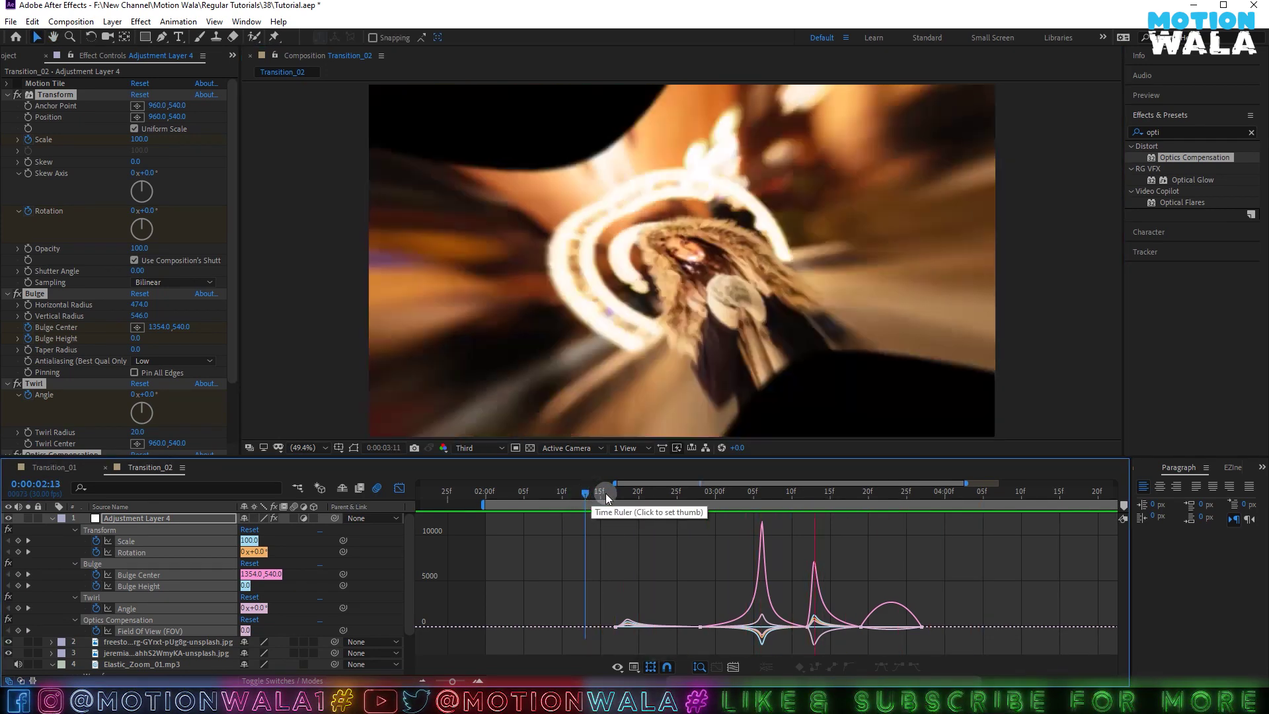
click(601, 489)
key(space)
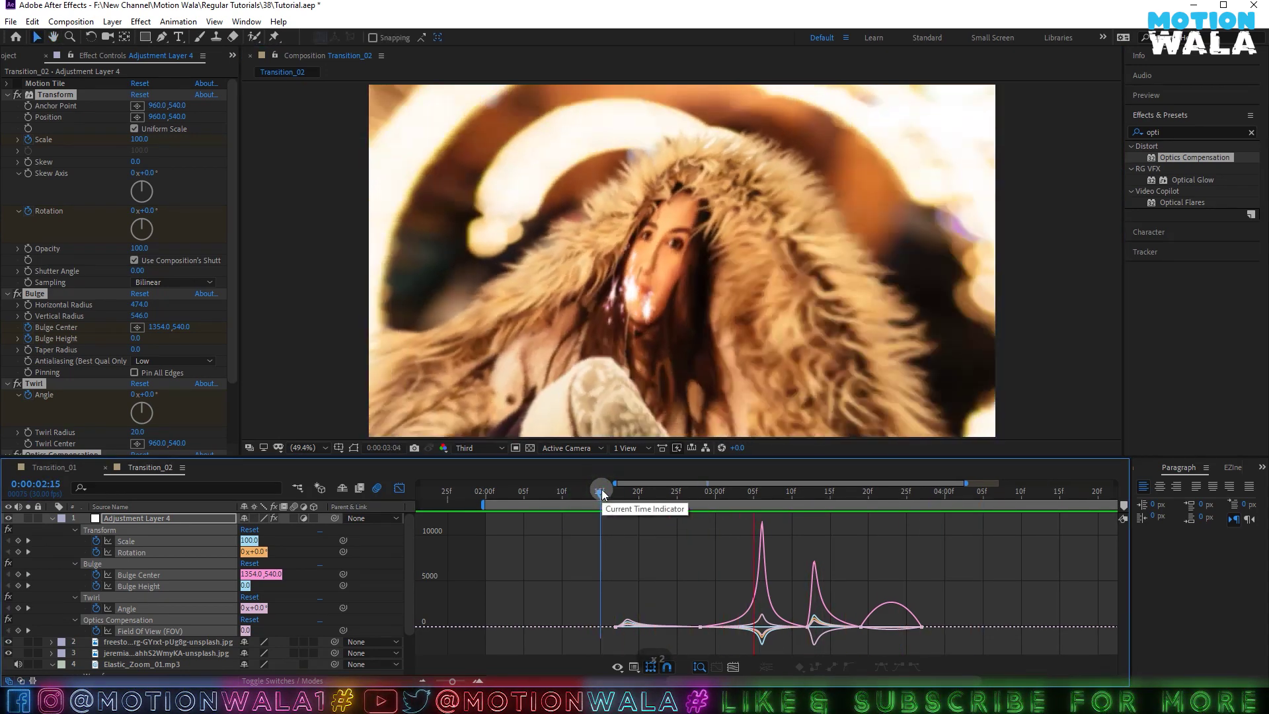
click(400, 493)
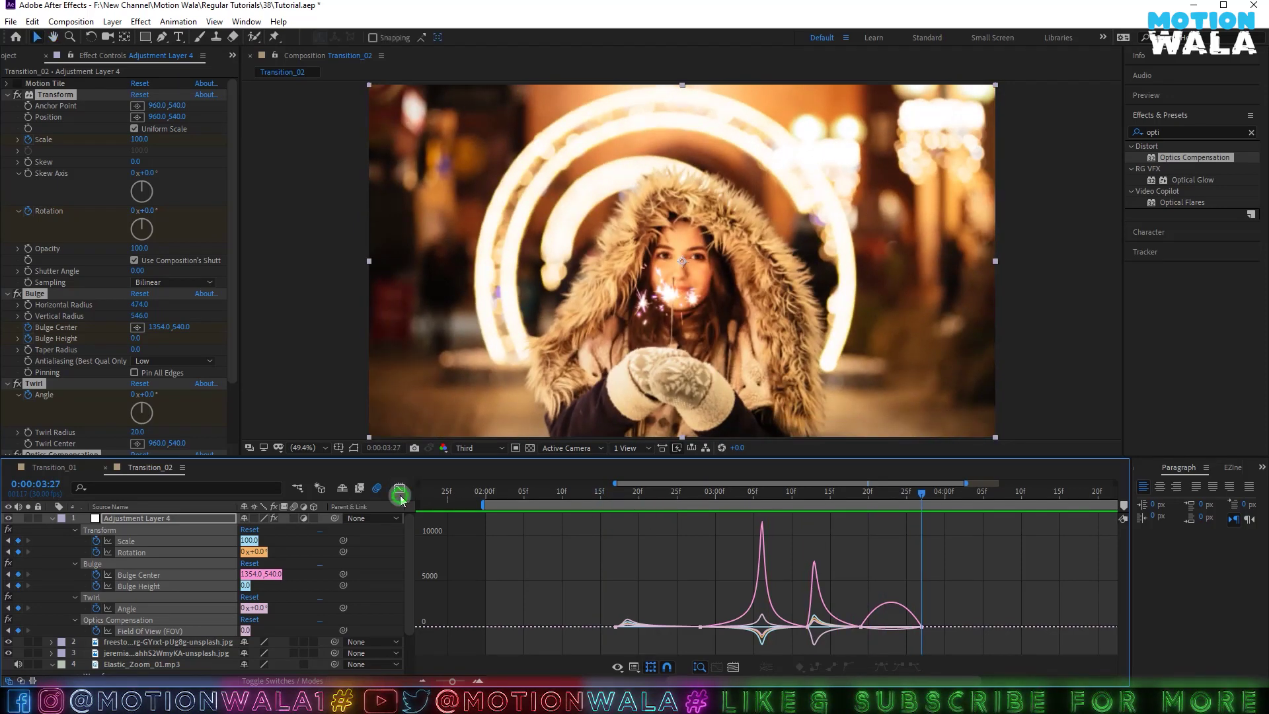
click(400, 492)
Scrub through the transition between 02:15 and 03:00 to review it.
scroll(728, 567, down, 2)
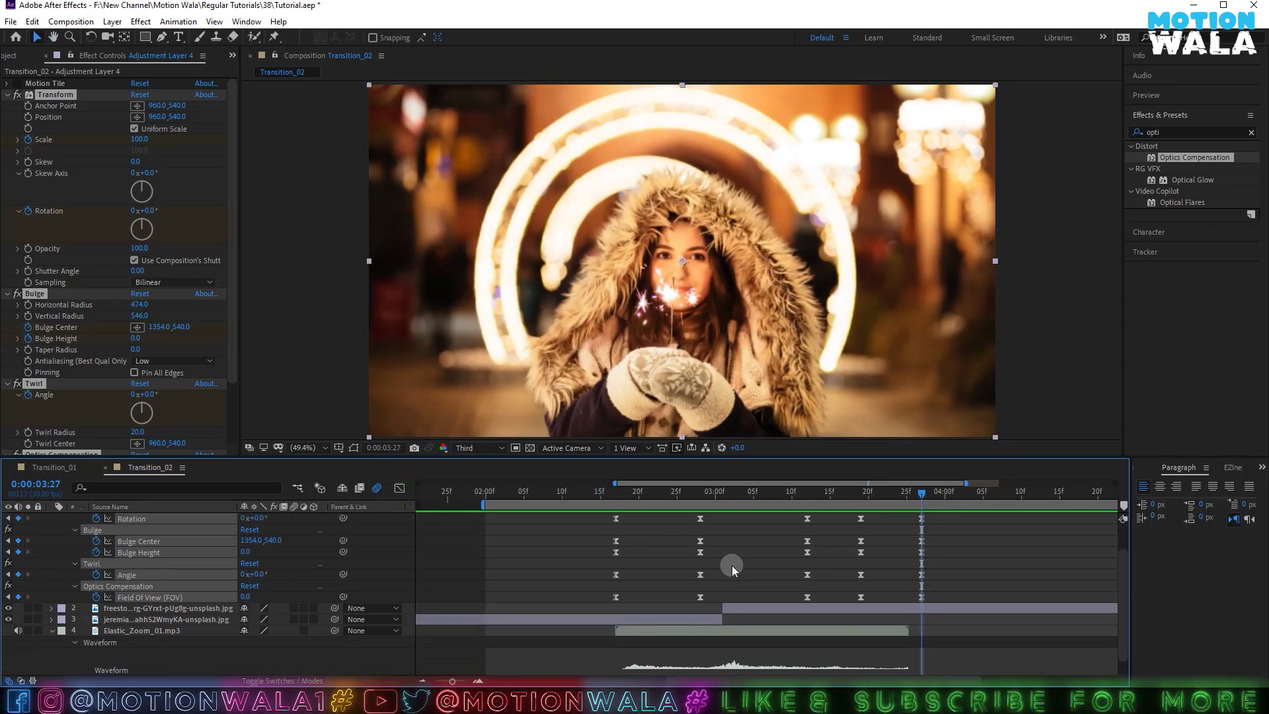
scroll(731, 568, down, 1)
click(708, 493)
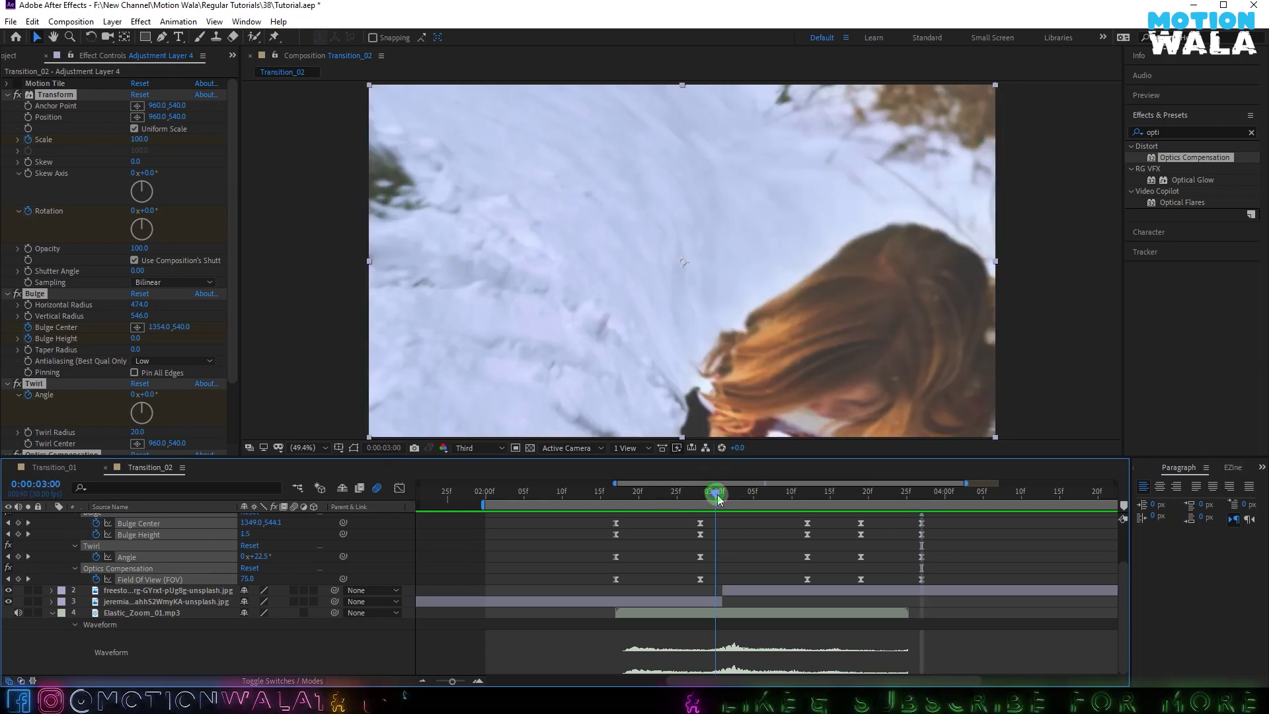
click(646, 497)
drag(637, 510, 785, 569)
drag(689, 497, 770, 522)
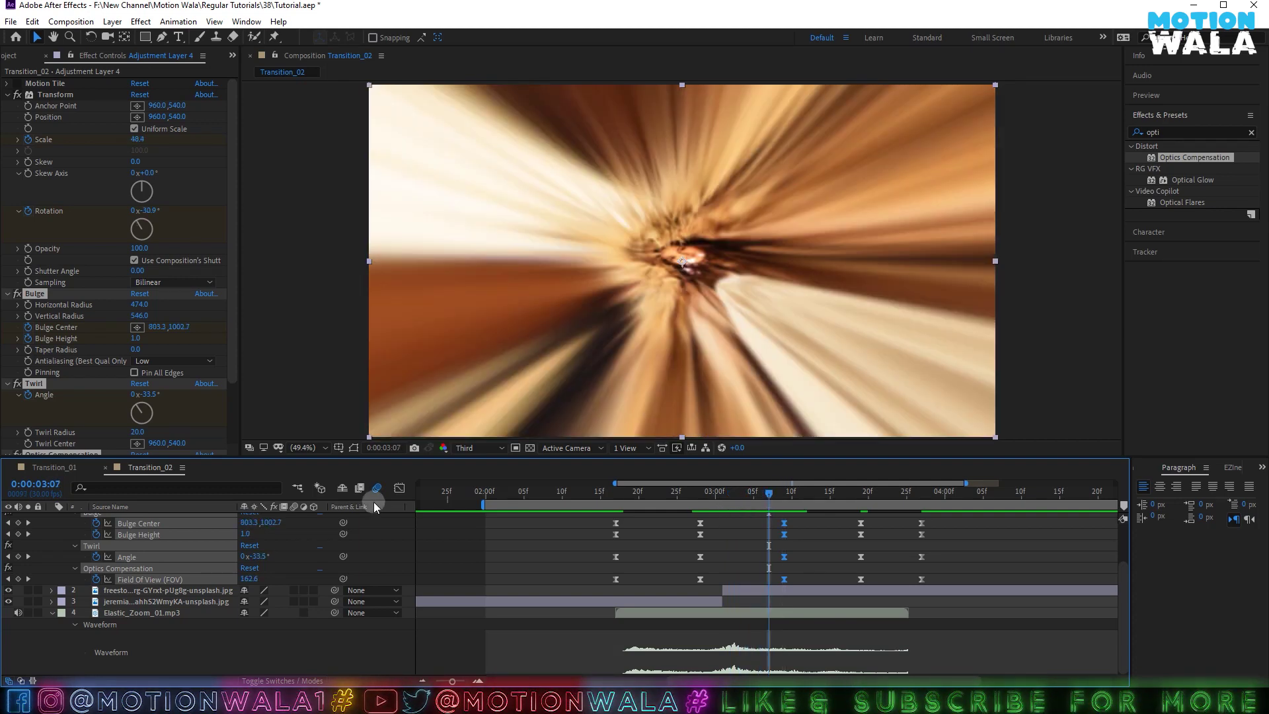
Move the Scale and Rotation keyframes from 3:07 to 3:03 and preview the result.
click(468, 538)
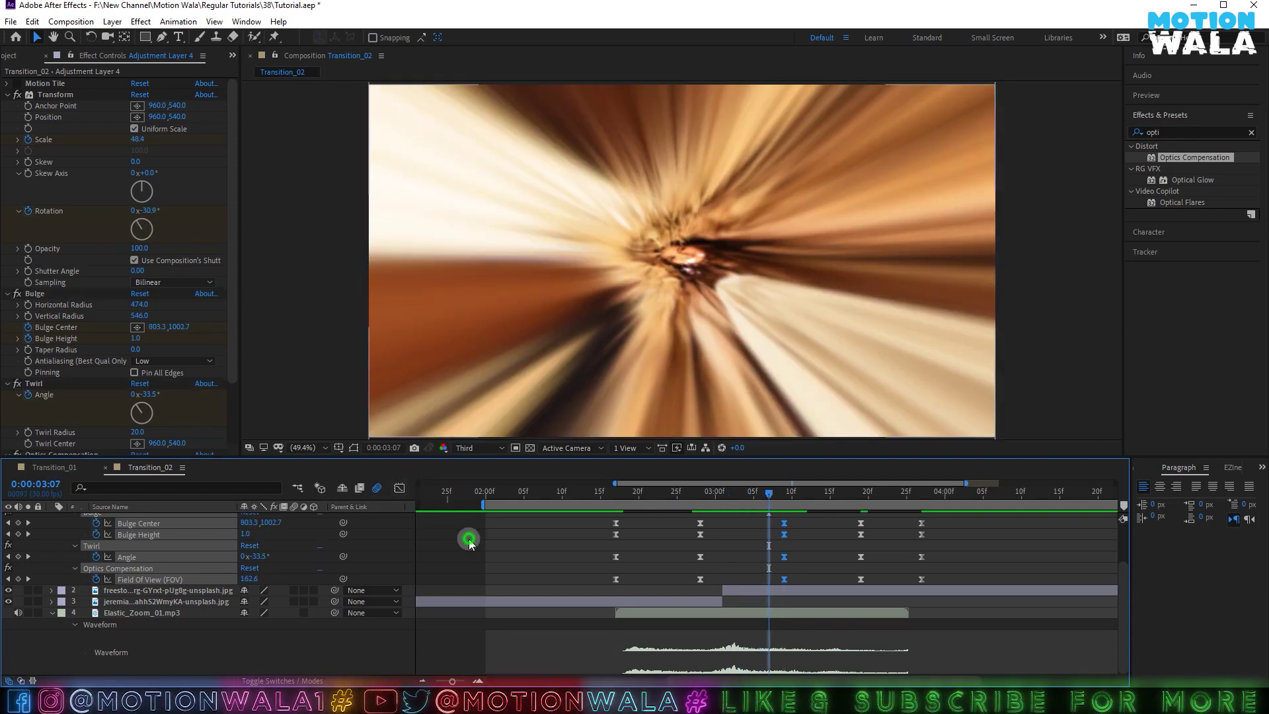
scroll(124, 555, up, 2)
click(135, 541)
shift+click(140, 552)
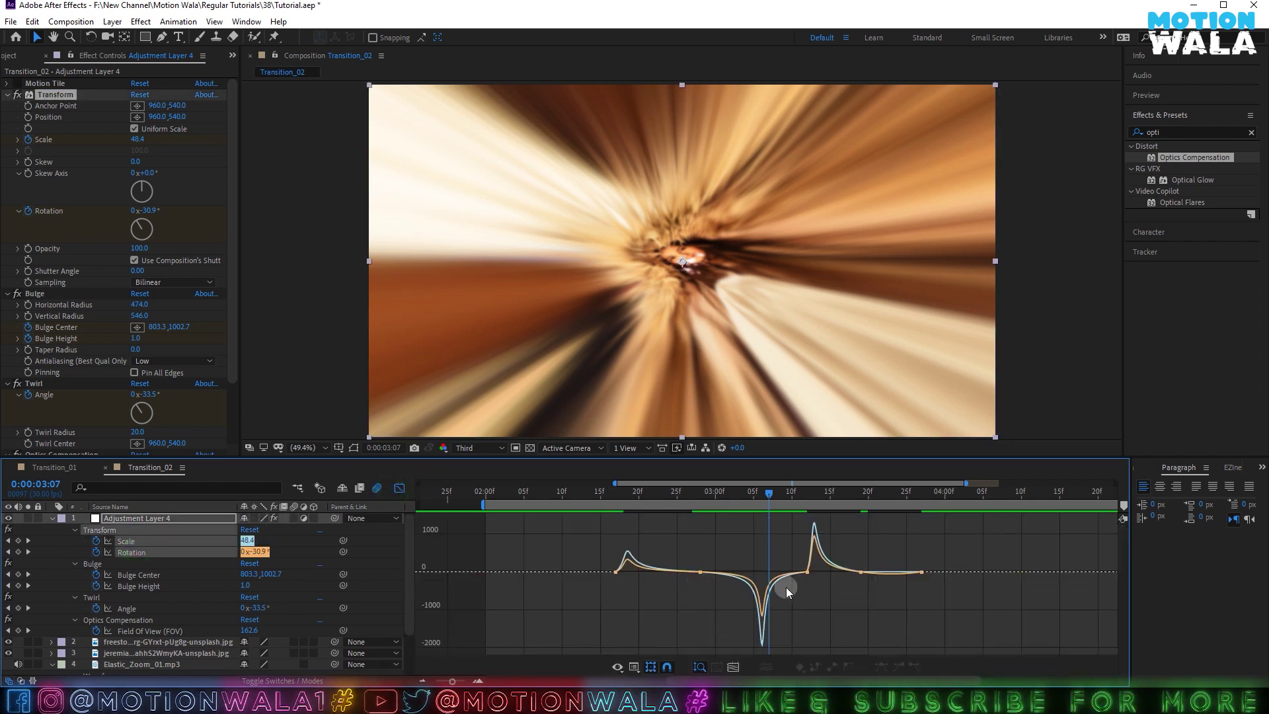
click(401, 489)
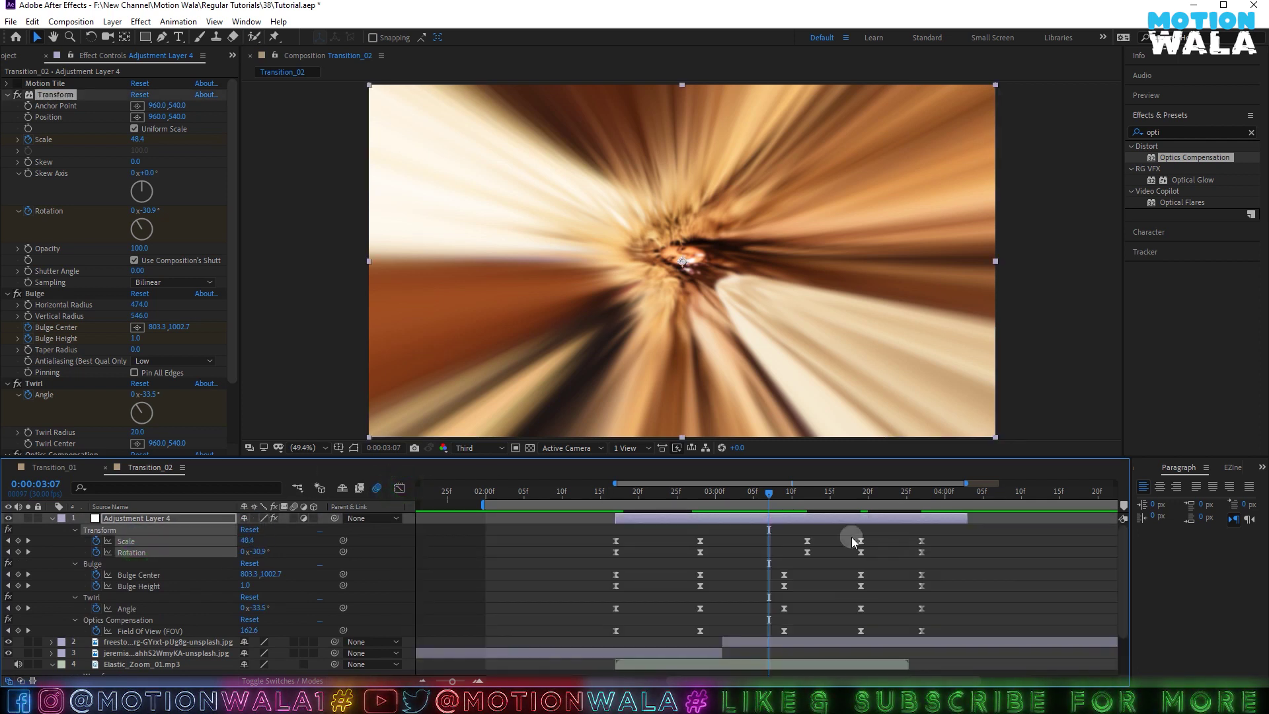
mouse_move(791, 555)
mouse_down()
mouse_move(805, 541)
mouse_move(785, 548)
mouse_up()
drag(769, 493, 618, 517)
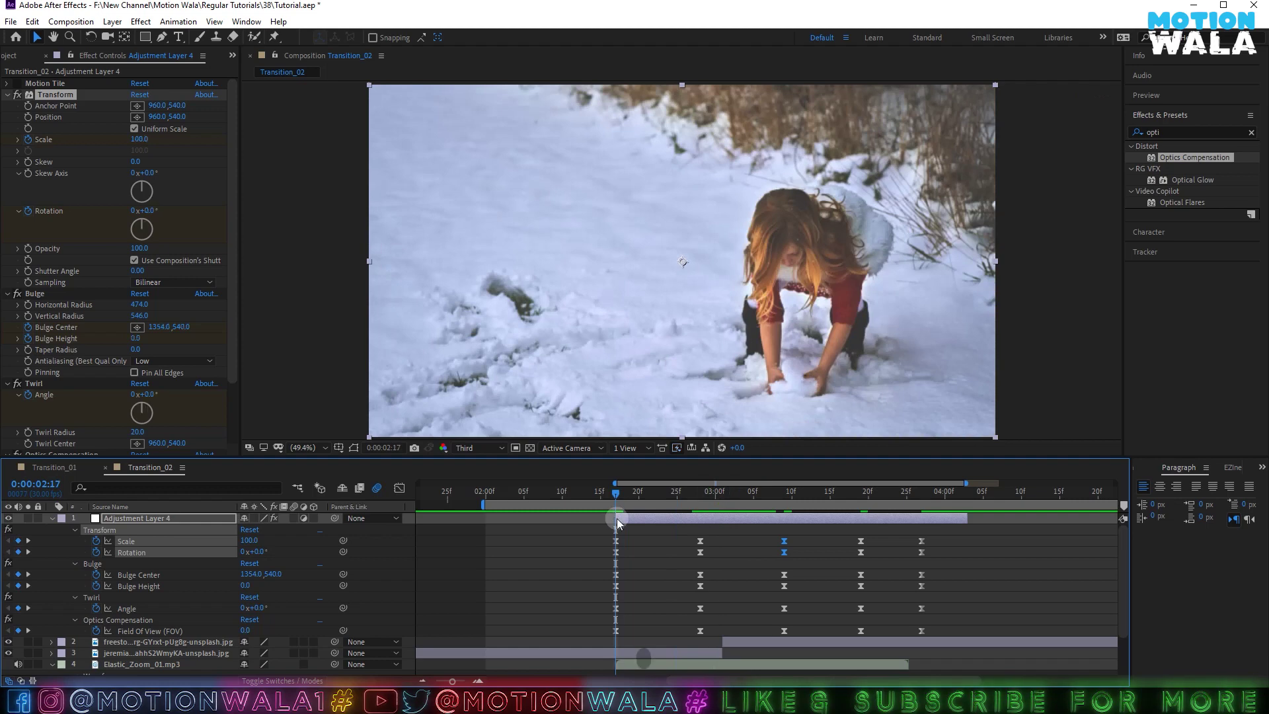
key(space)
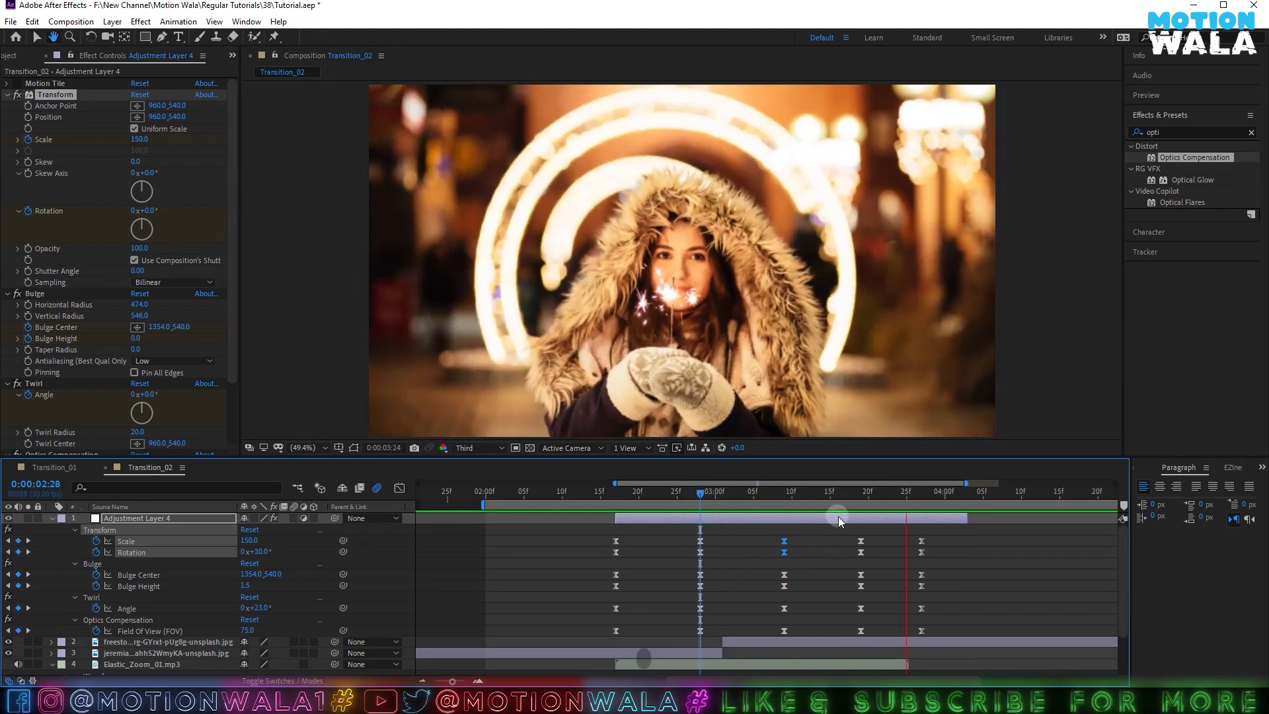
key(space)
drag(834, 501, 922, 552)
Delete the last Bulge Center keyframe and scrub back to check the bulge.
click(922, 574)
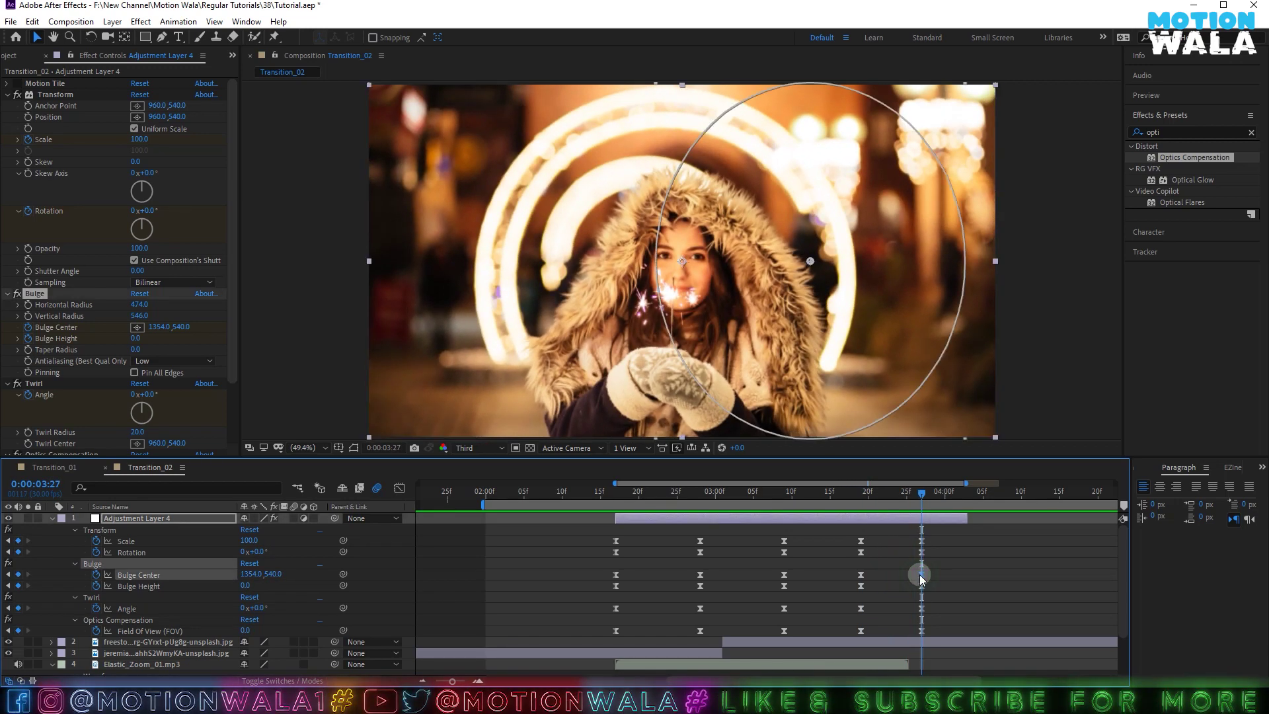
key(Delete)
drag(912, 508, 612, 541)
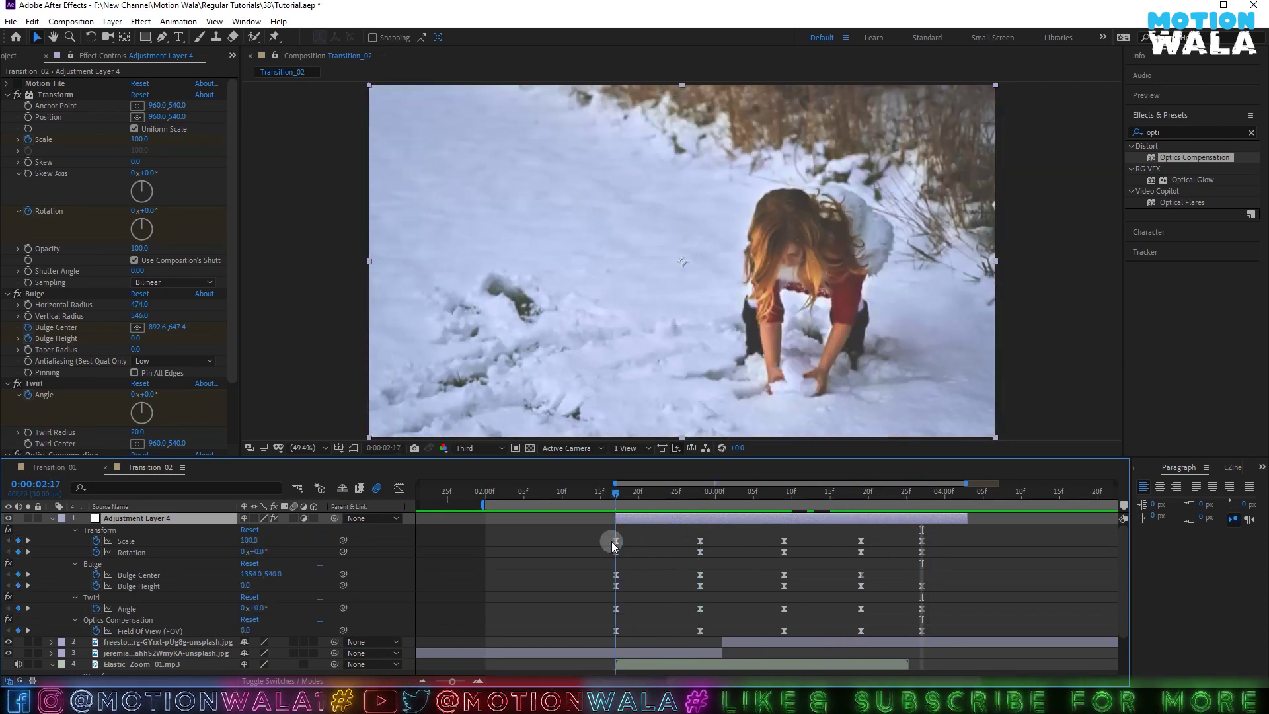
Delete the Bulge Center keyframe at 2:17 and scrub through the transition start.
click(615, 574)
key(Delete)
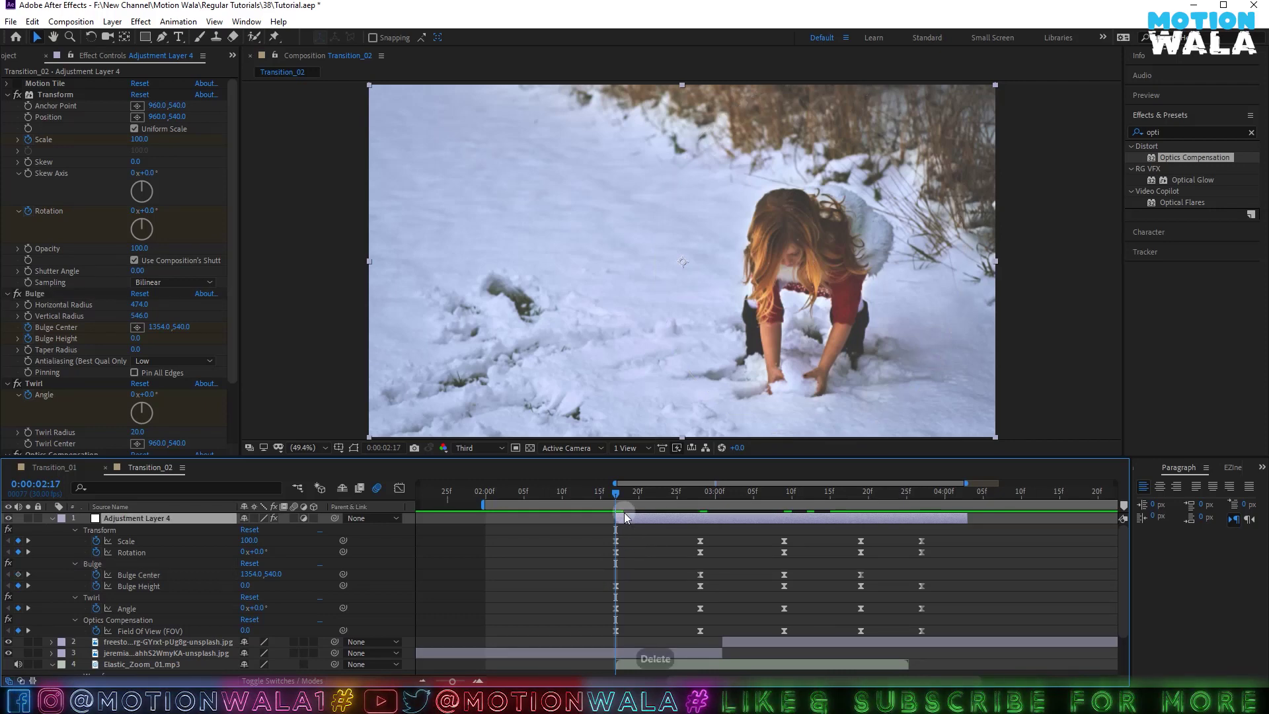
drag(623, 493, 609, 546)
Preview the transition from 2:17 through 3:12, ending on frame 0:00:03:10.
key(space)
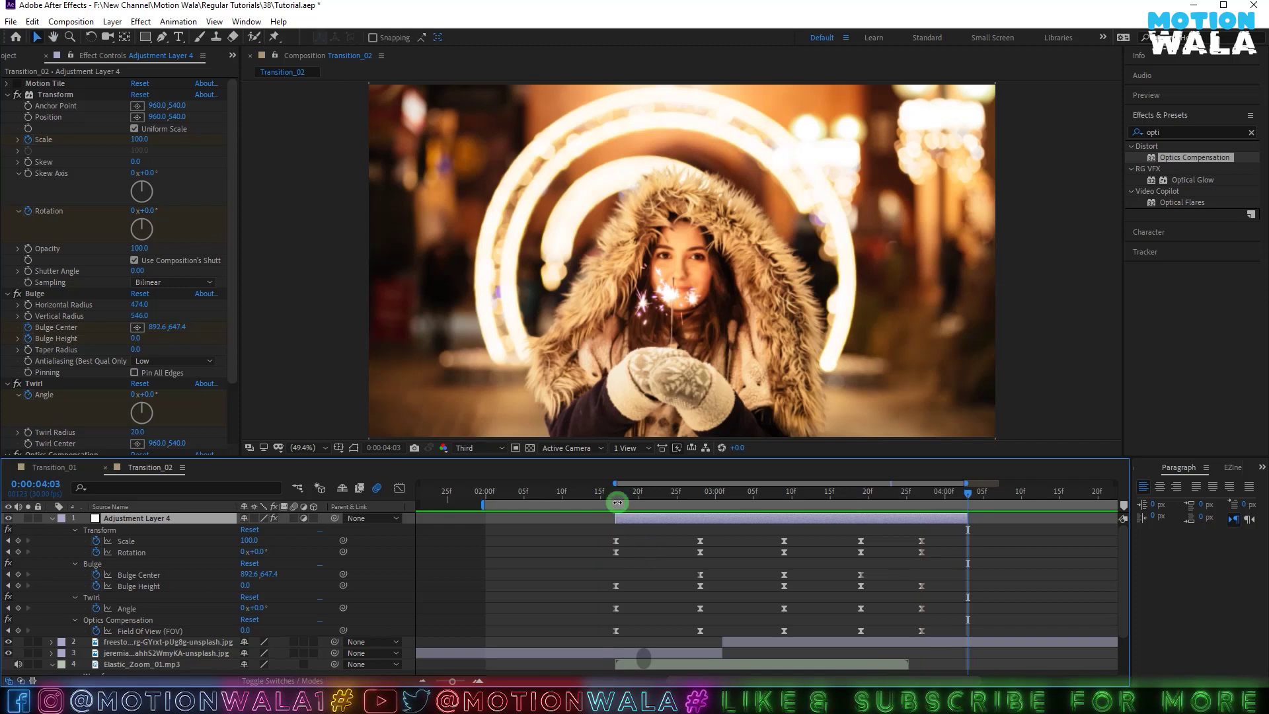
click(616, 498)
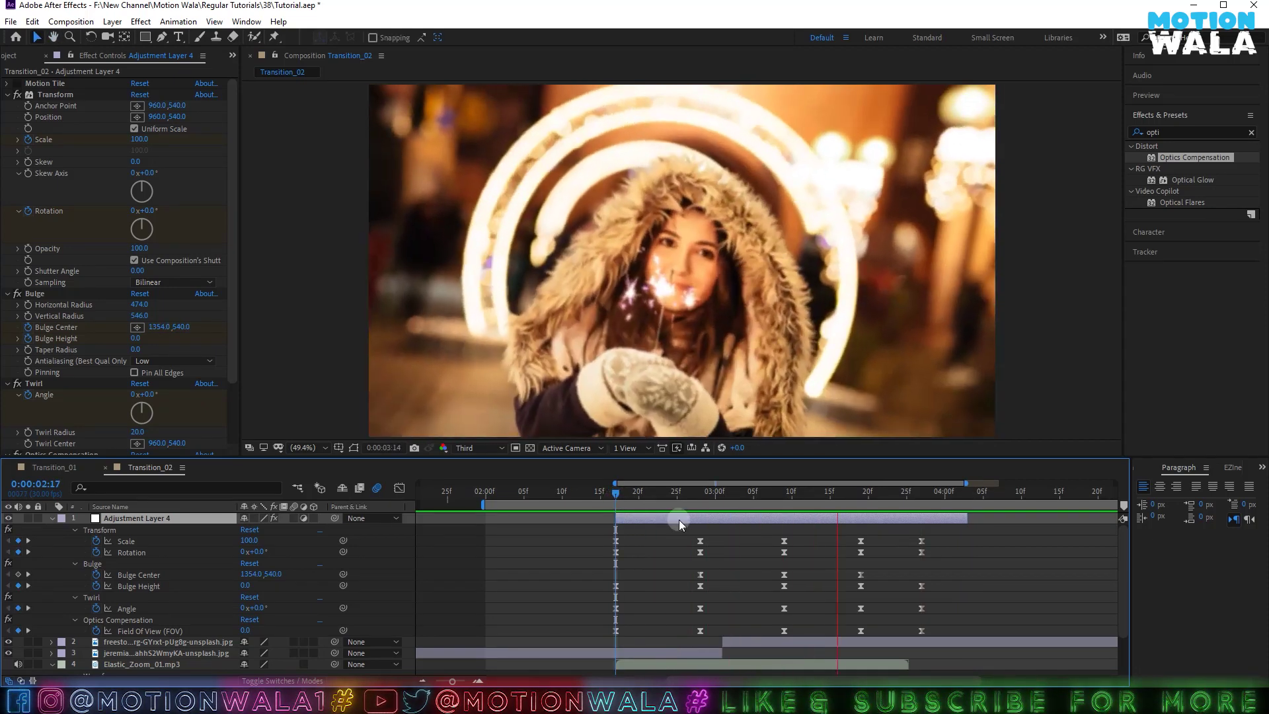
drag(627, 496, 793, 501)
click(803, 500)
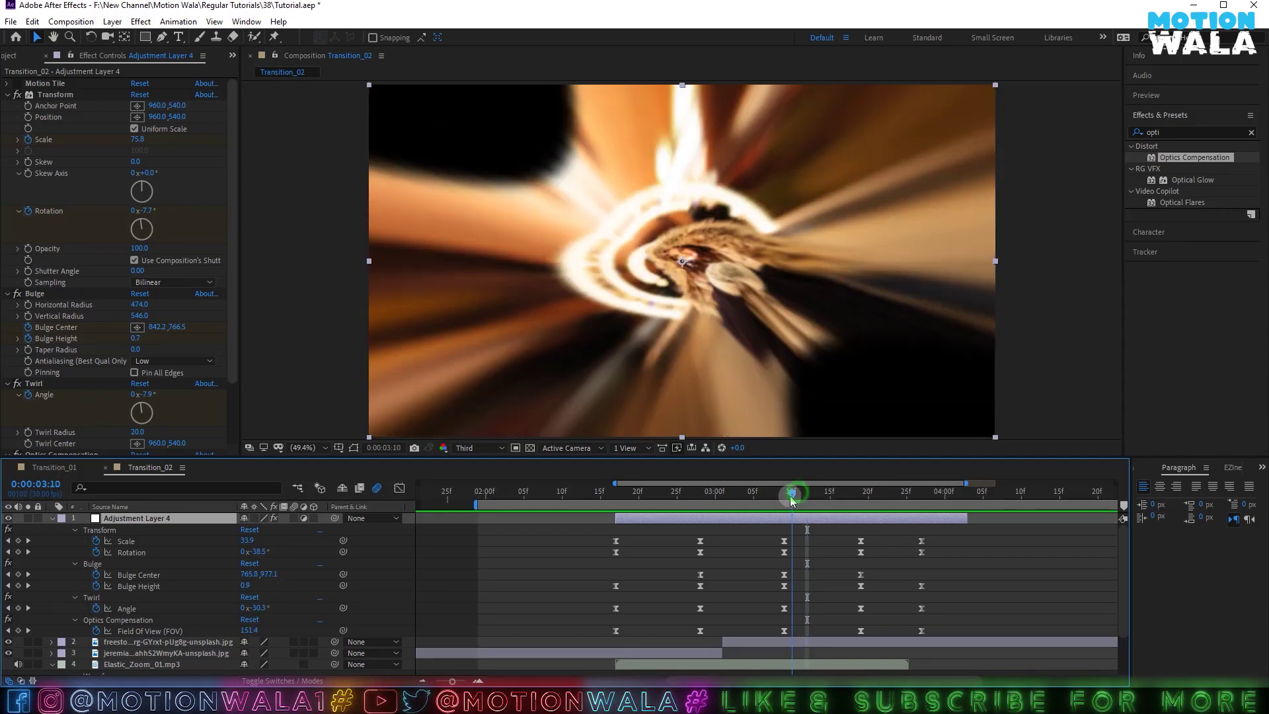
click(408, 179)
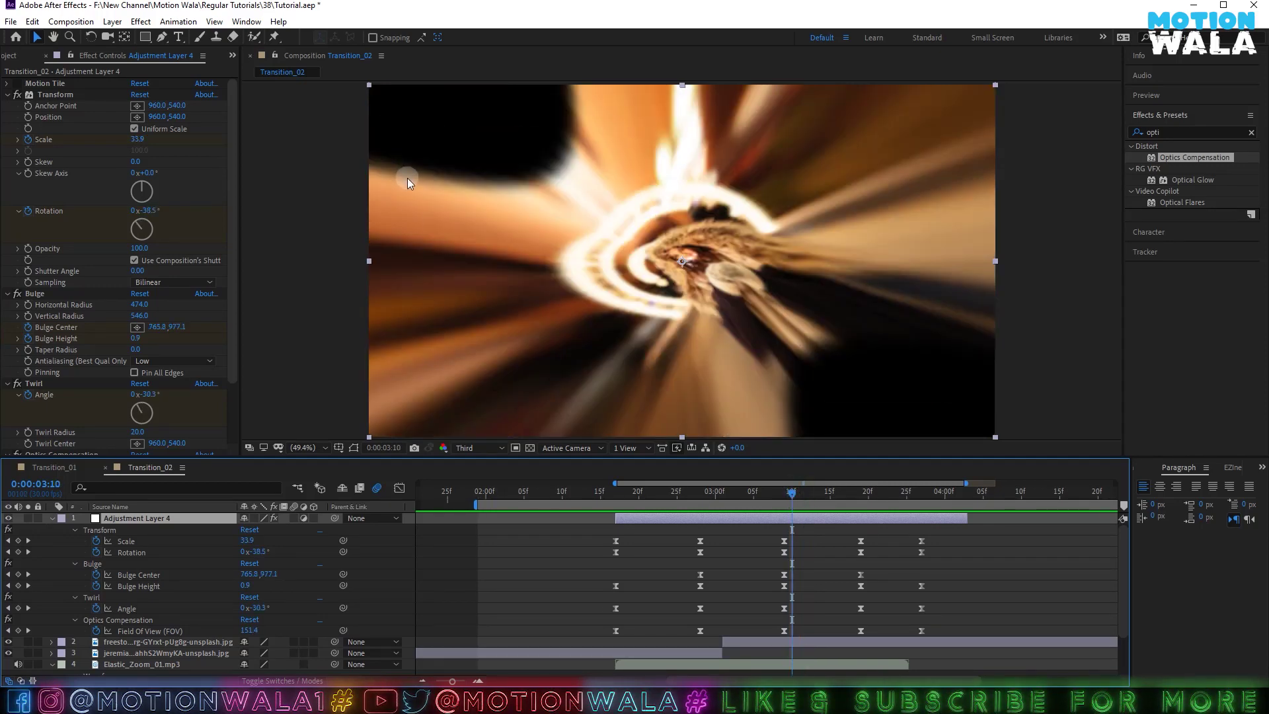
Check Mirror Edges in the Motion Tile effect, then switch the Motion Tile fx off.
click(17, 83)
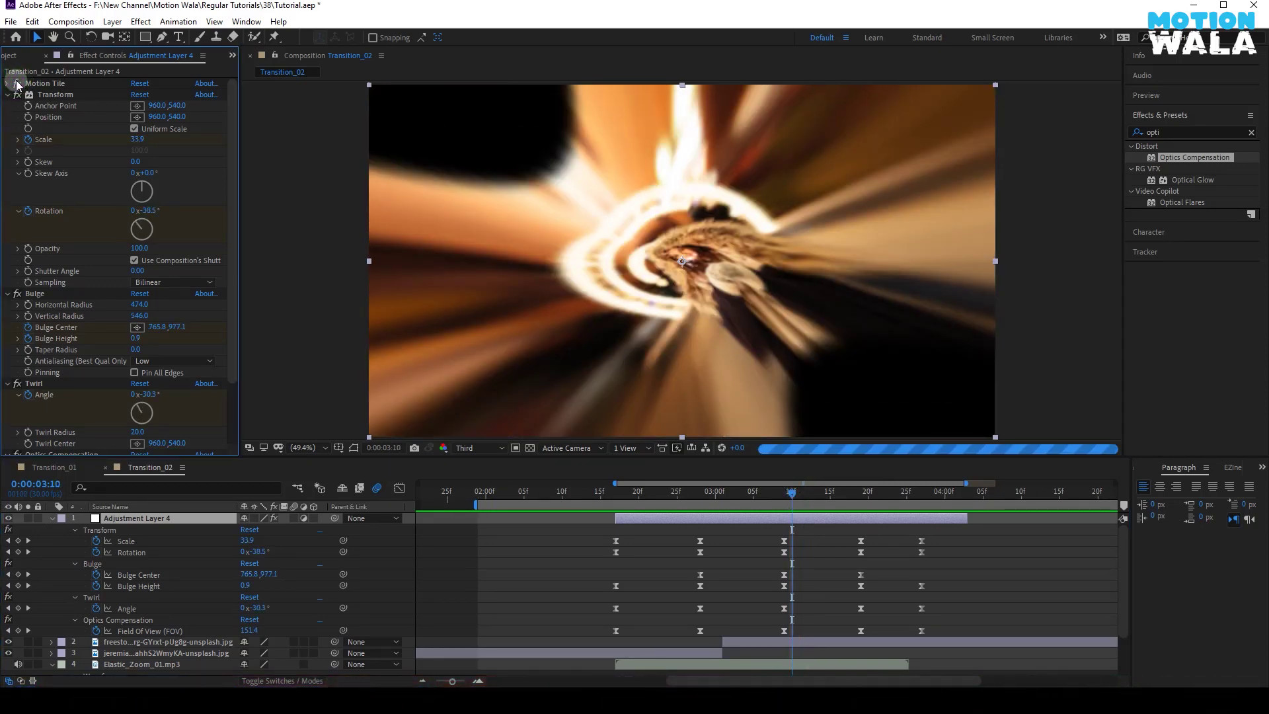
click(388, 111)
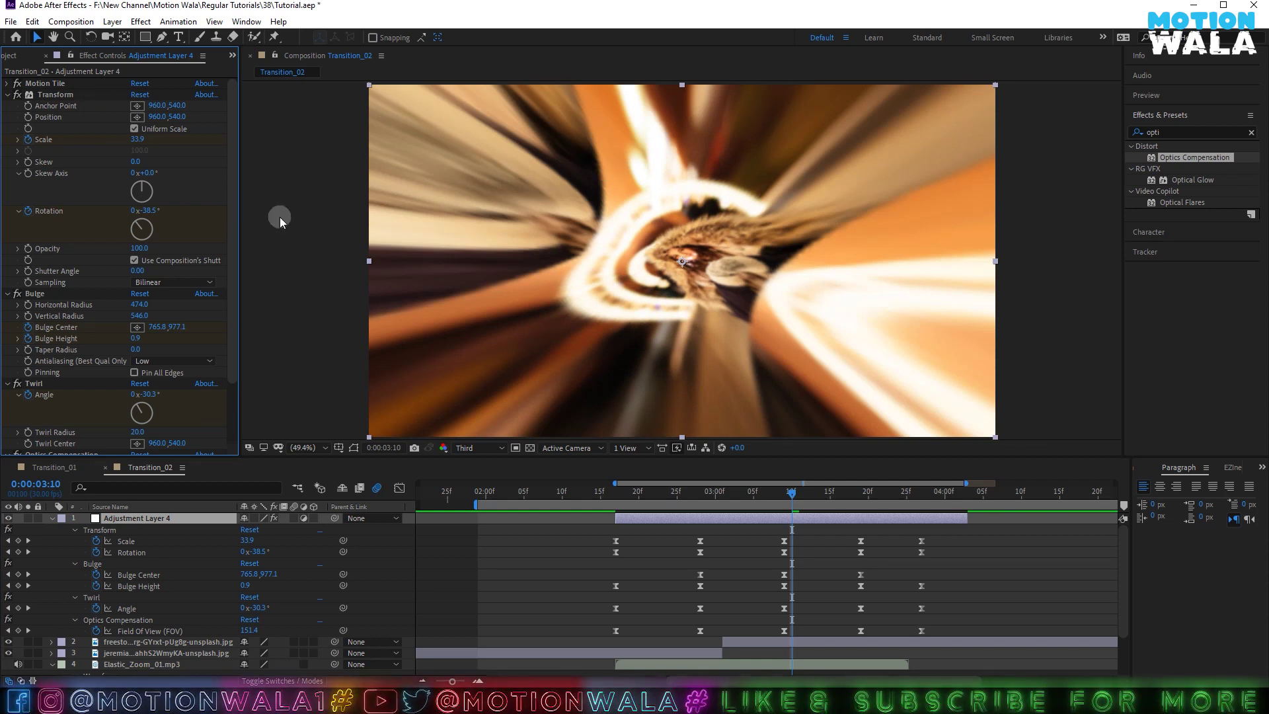
click(8, 84)
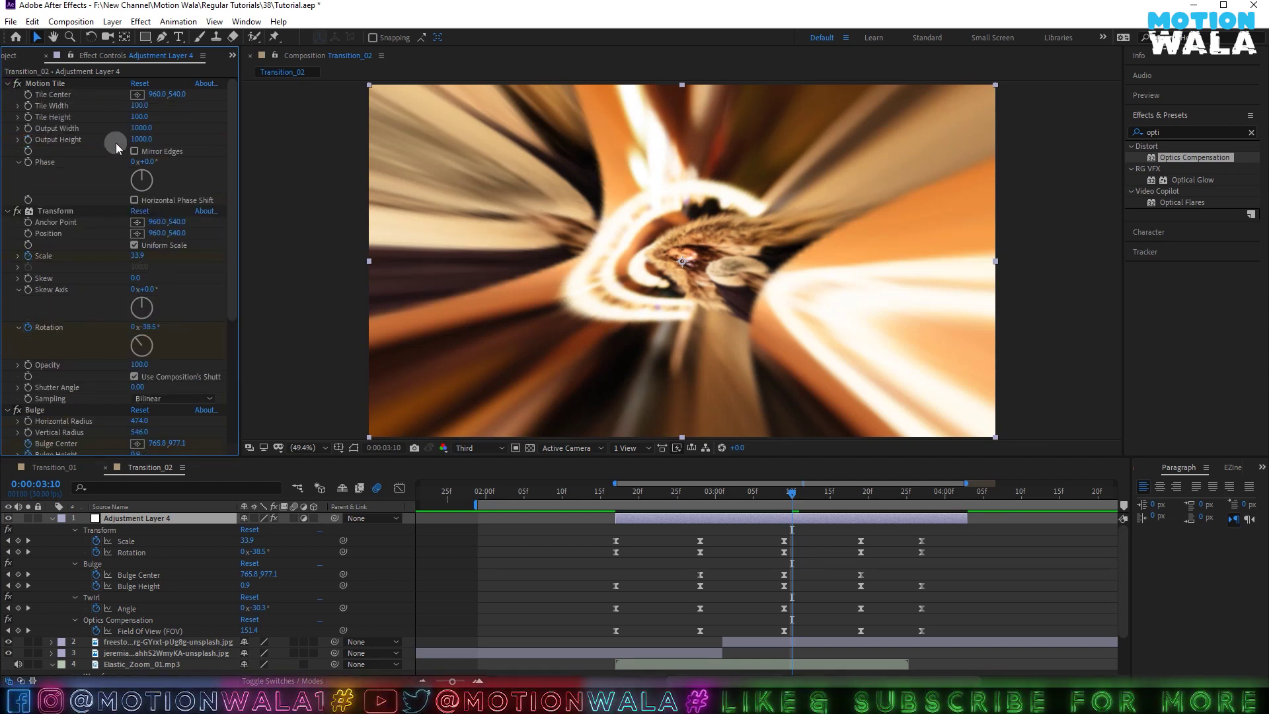
click(135, 151)
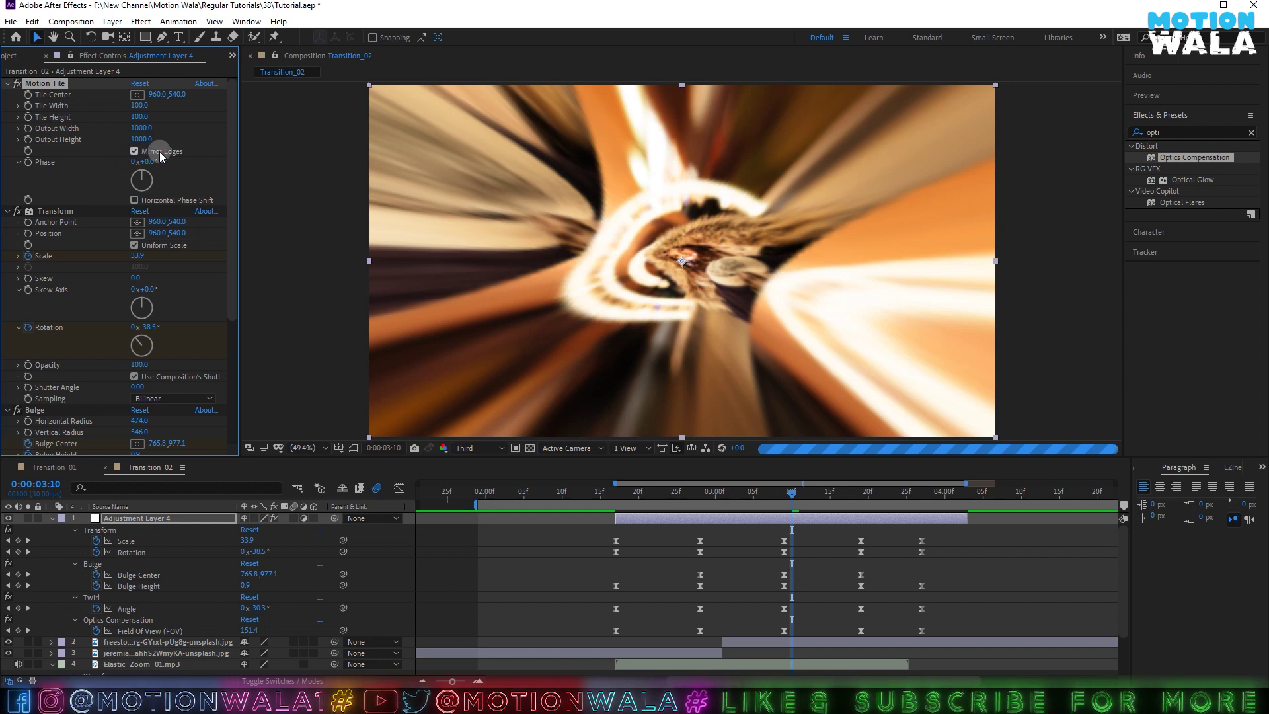
click(17, 85)
click(19, 85)
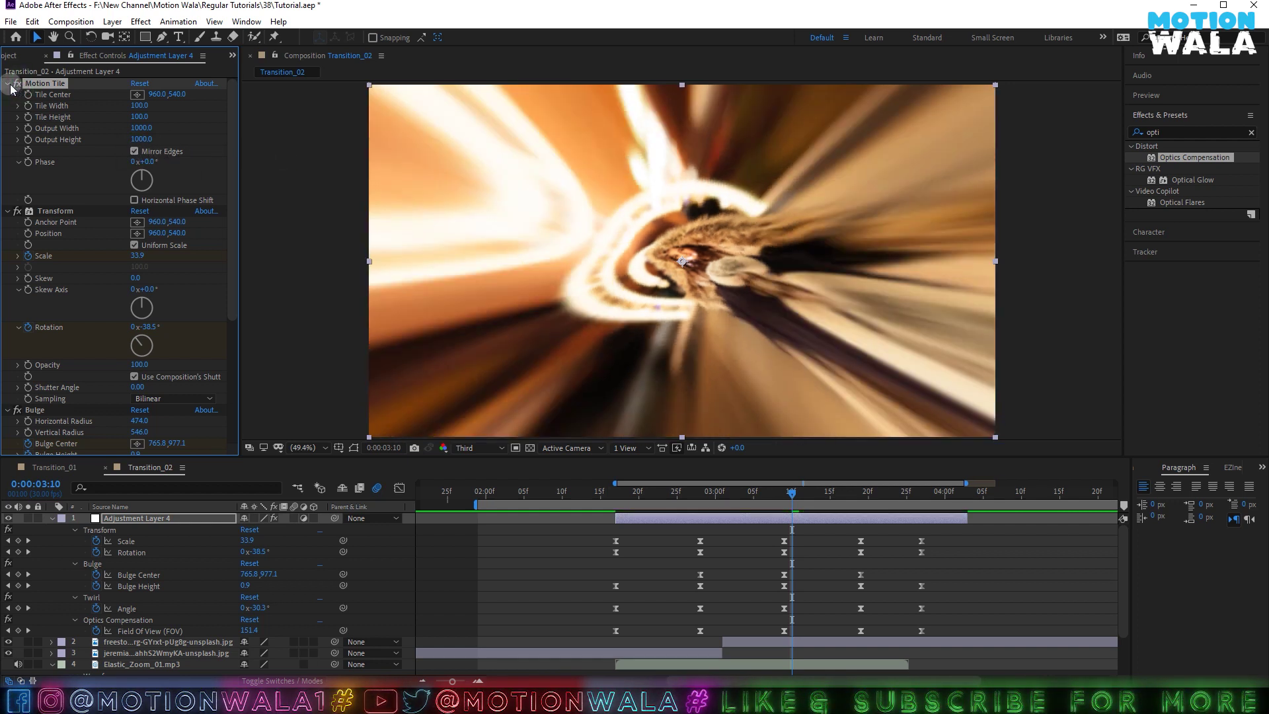
click(7, 84)
click(17, 84)
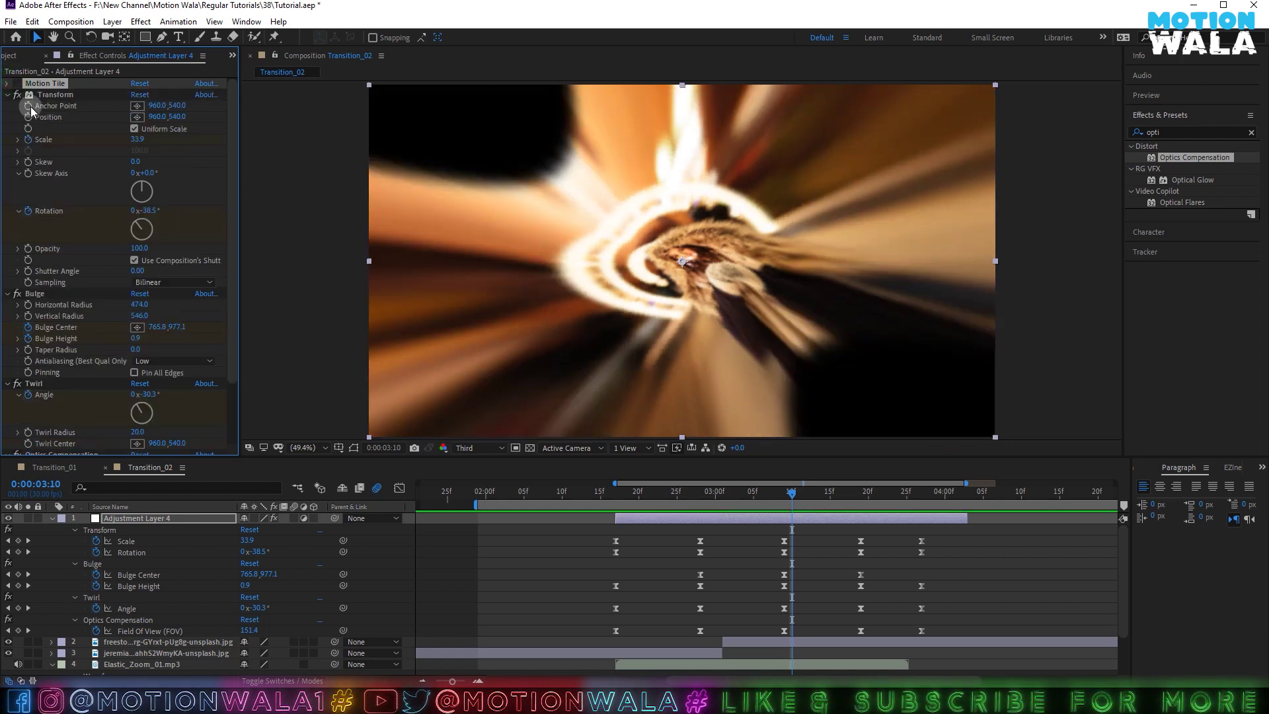
mouse_move(788, 499)
mouse_down()
mouse_move(823, 504)
mouse_move(792, 505)
mouse_up()
Delete the Bulge Center keyframe at 3:10, then preview from 2:28 and stop at 3:02.
click(785, 575)
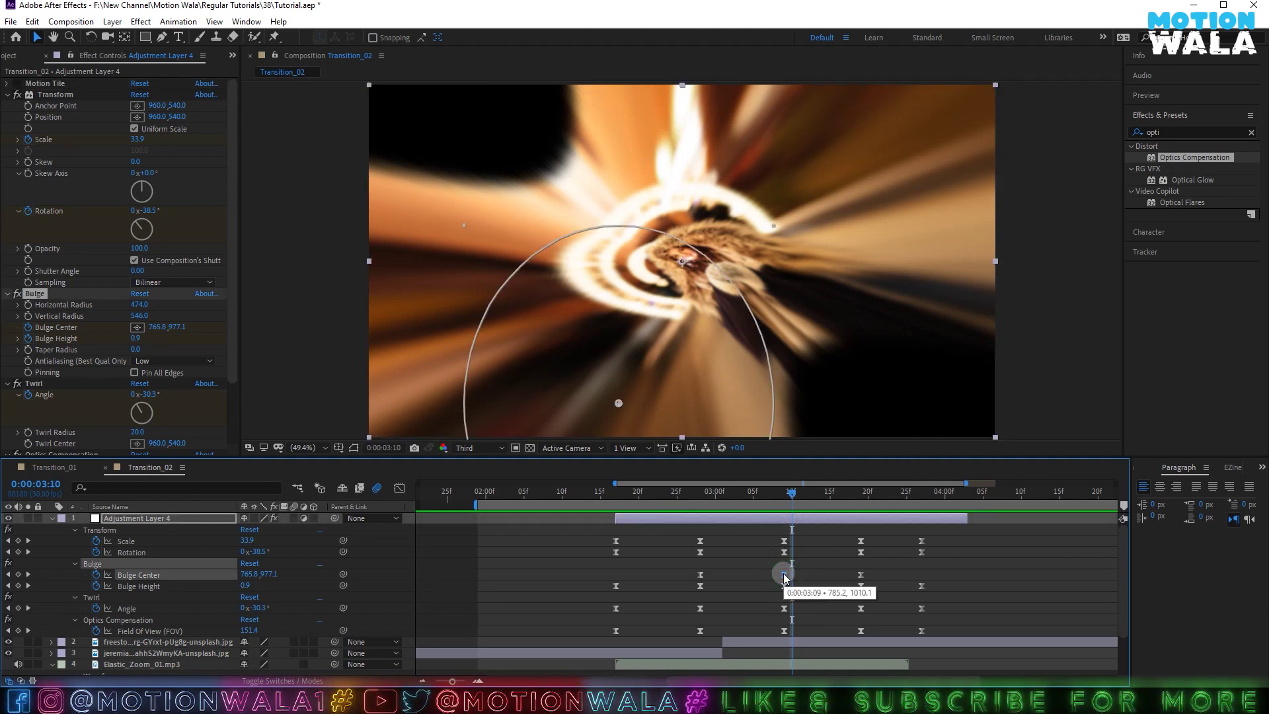
key(Delete)
drag(779, 499, 616, 530)
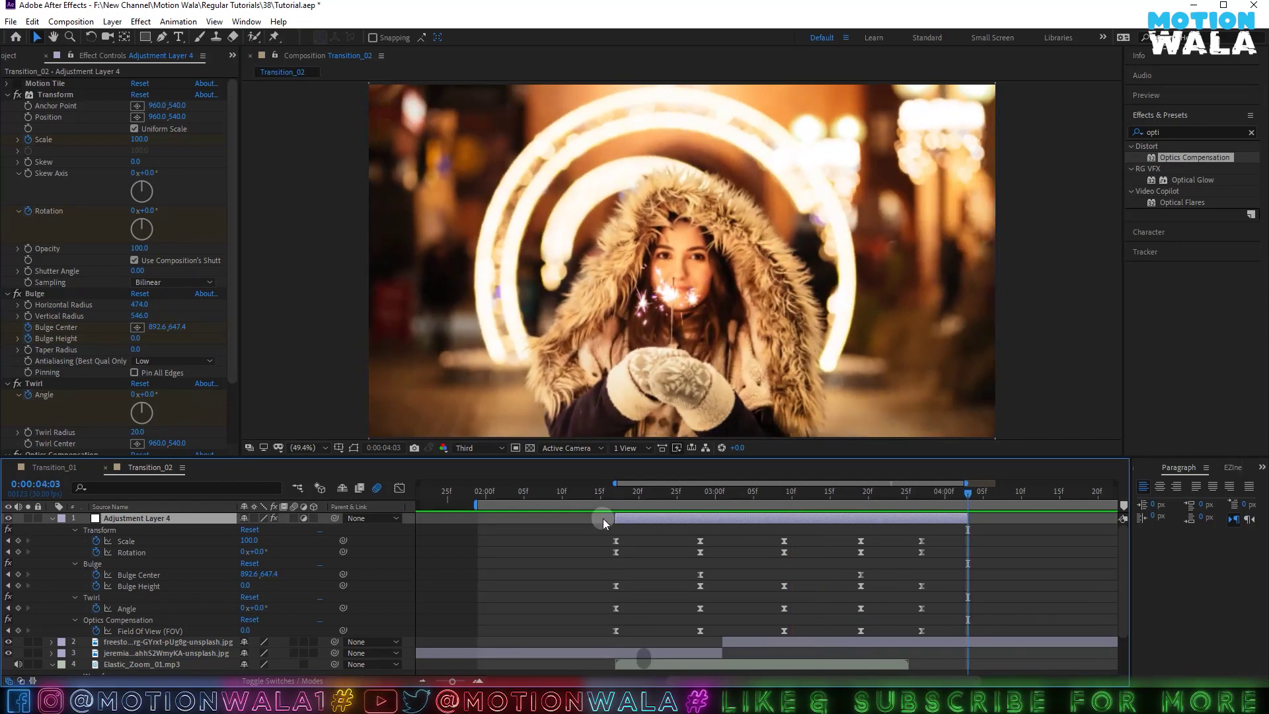
key(space)
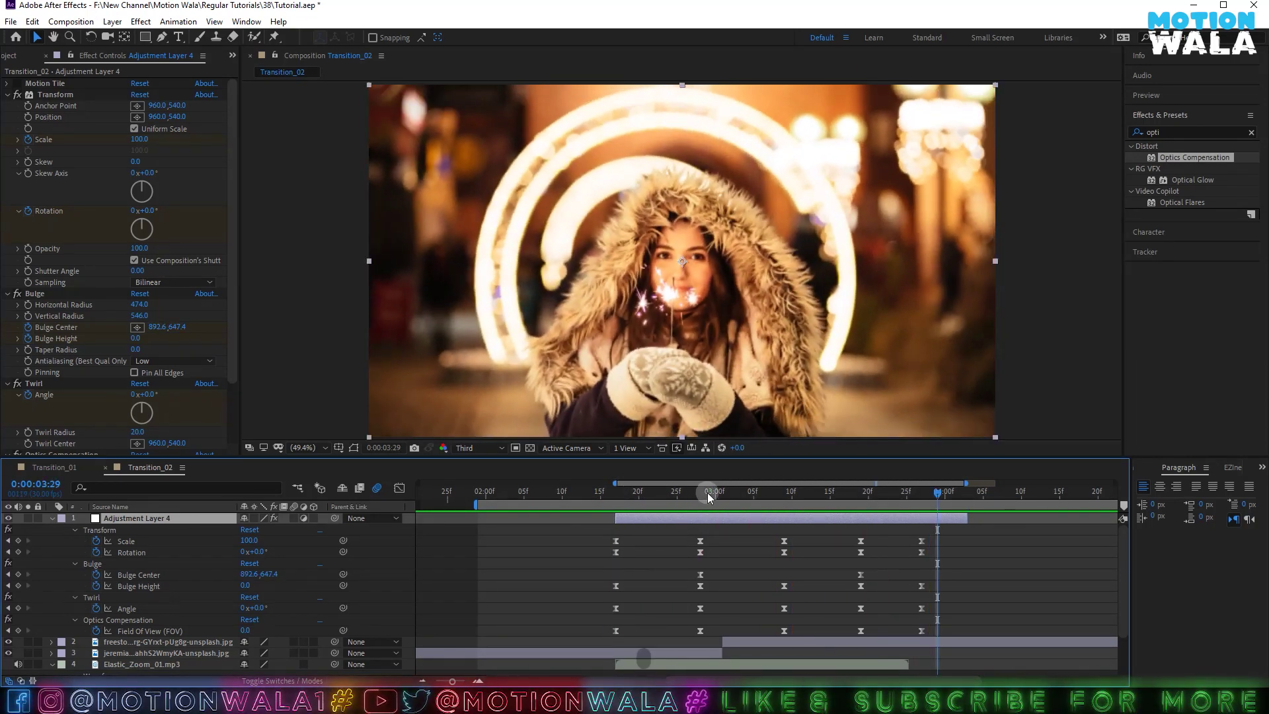
click(730, 493)
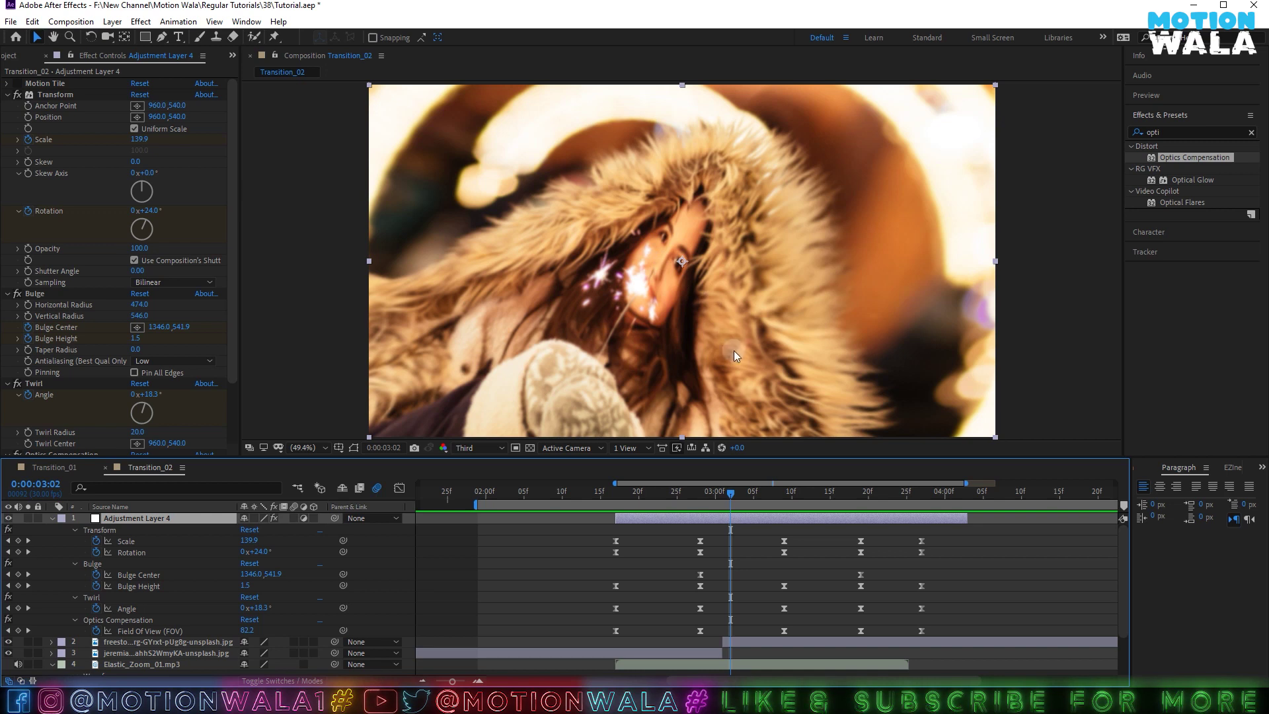
Zoom the timeline out to six seconds and reset the work area start to 0:00.
click(424, 680)
click(424, 680)
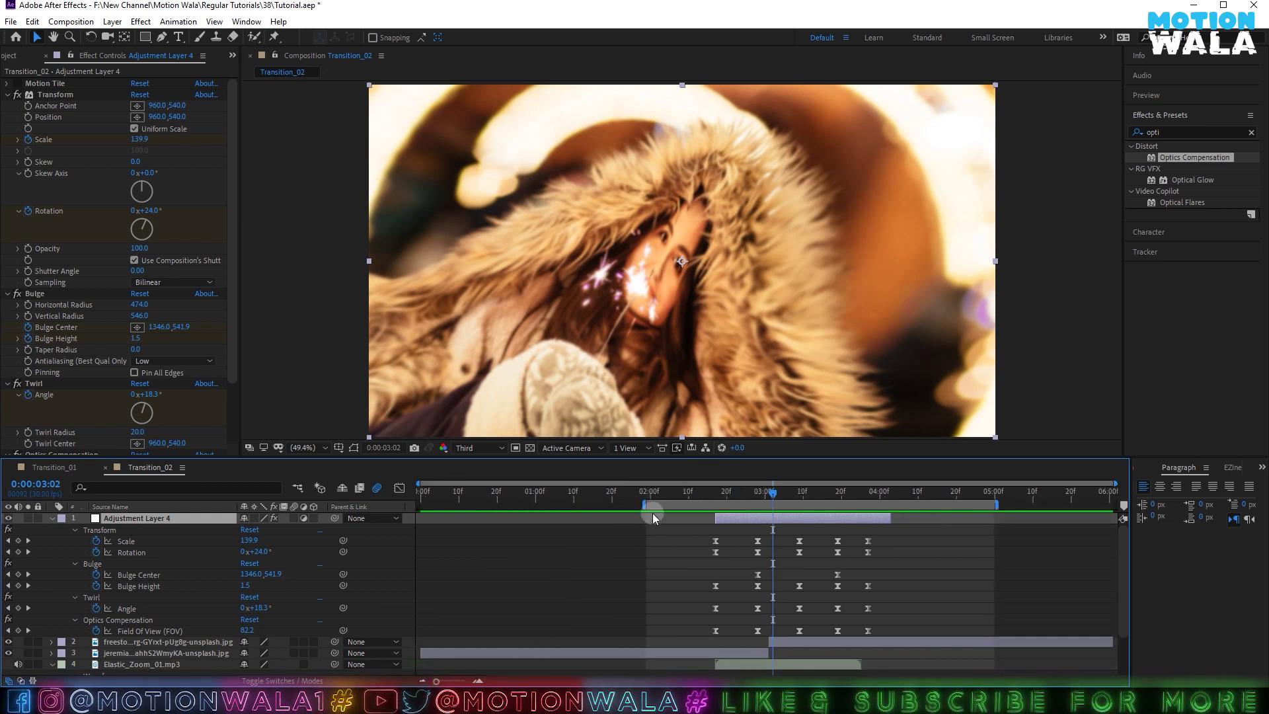
drag(643, 504, 367, 507)
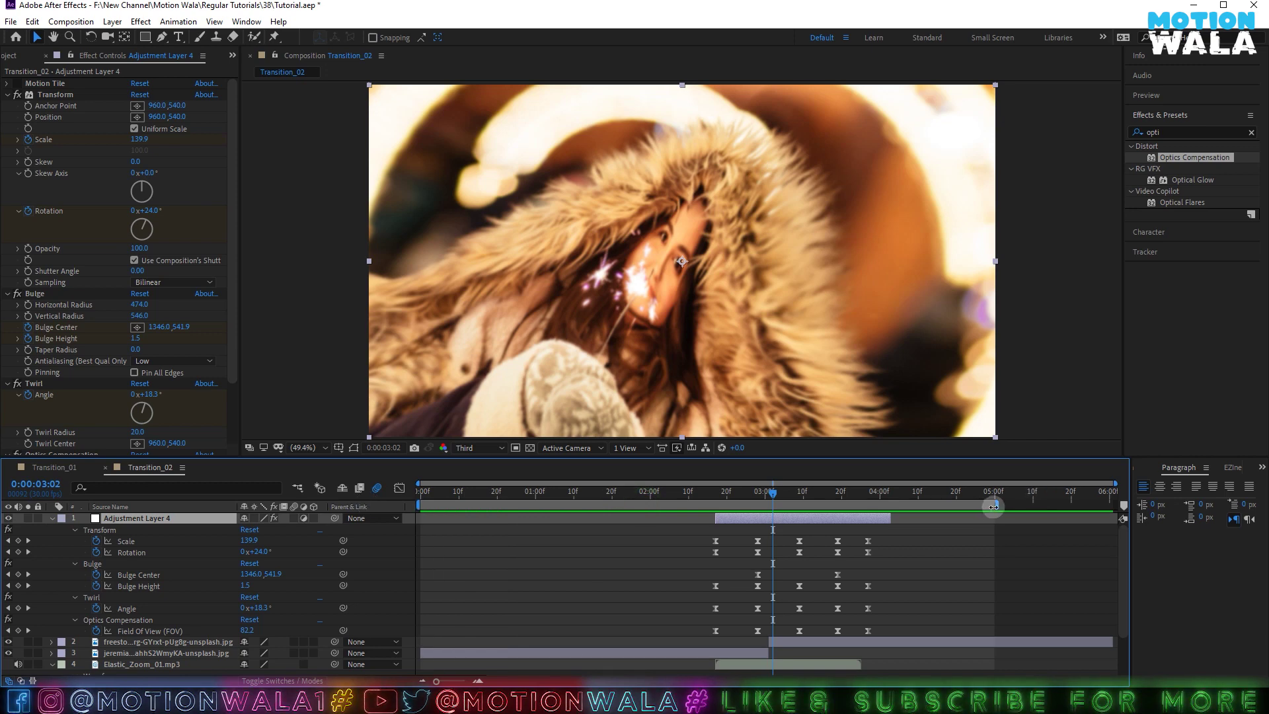
drag(993, 506, 1115, 506)
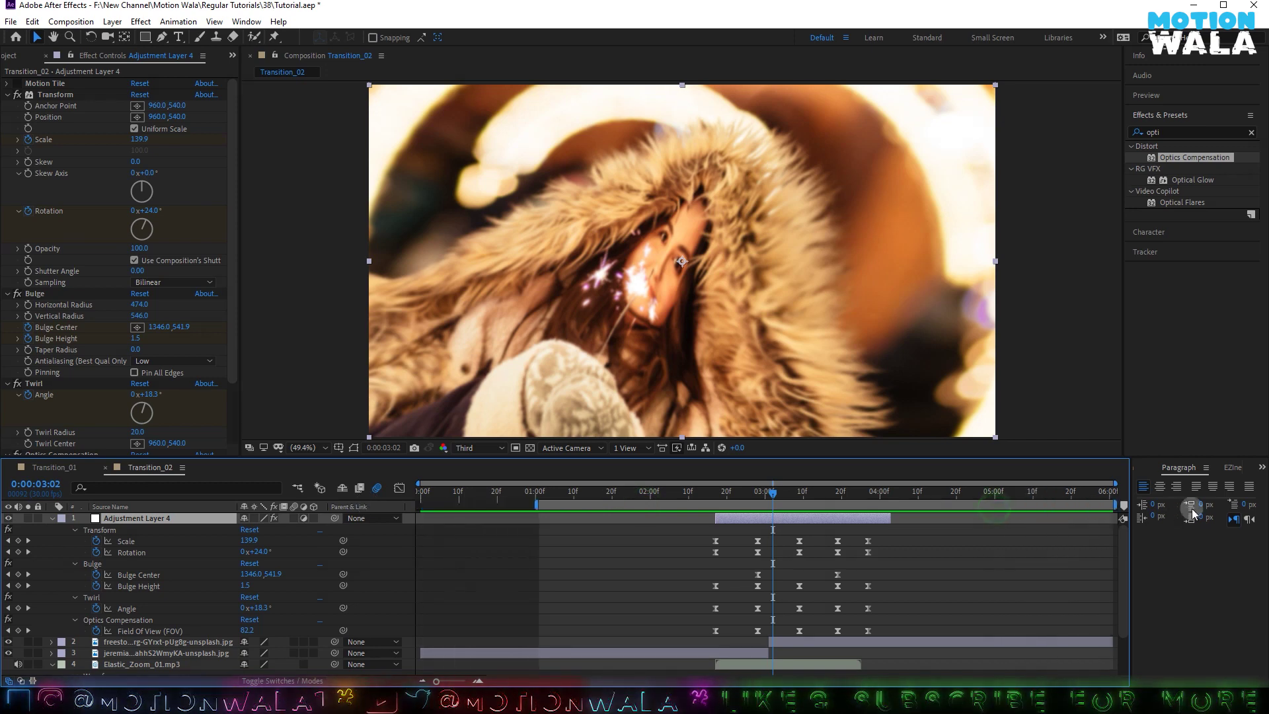
click(536, 506)
double_click(535, 505)
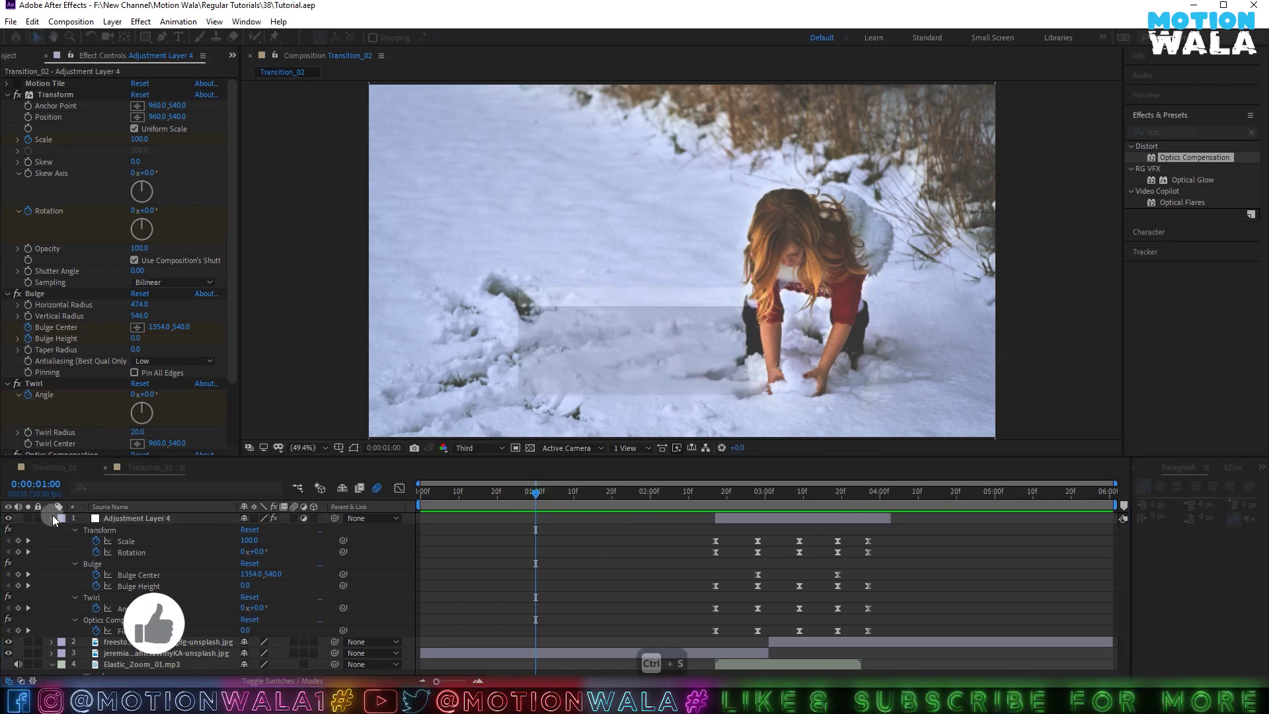
Collapse the adjustment layer's properties and select the Elastic_Zoom_01.mp3 audio layer.
click(52, 518)
click(180, 529)
click(711, 498)
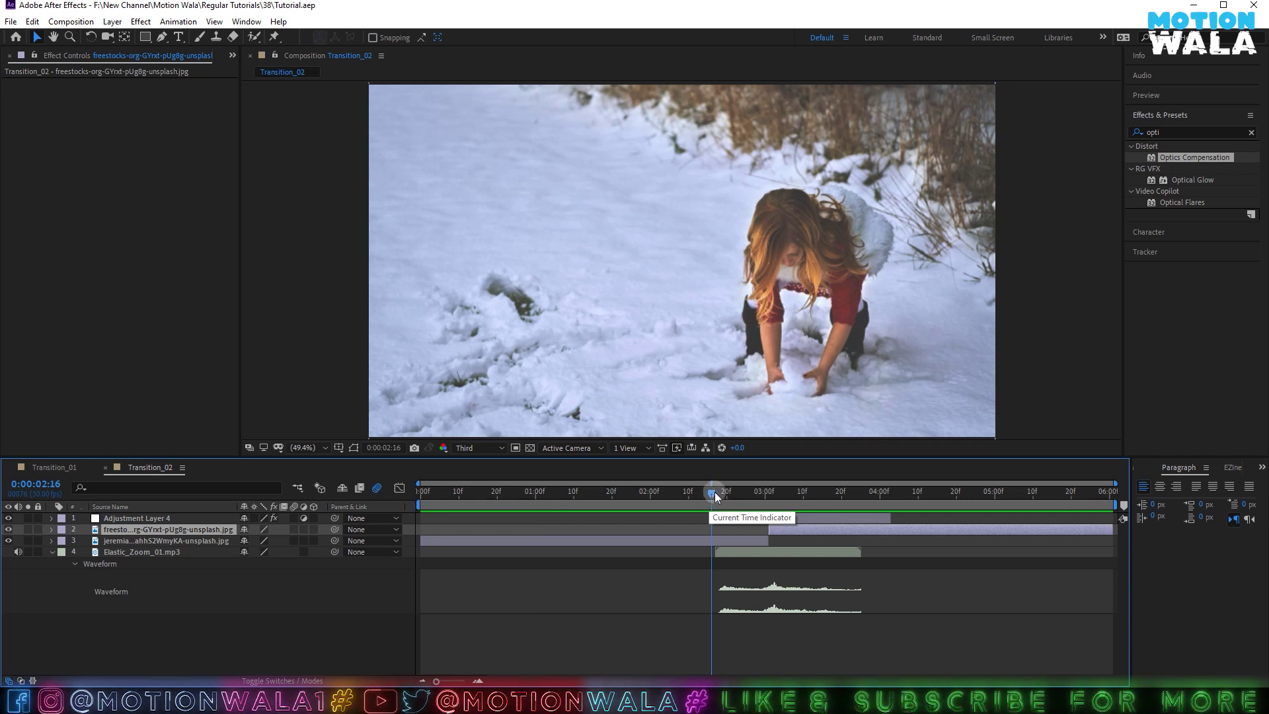
click(764, 532)
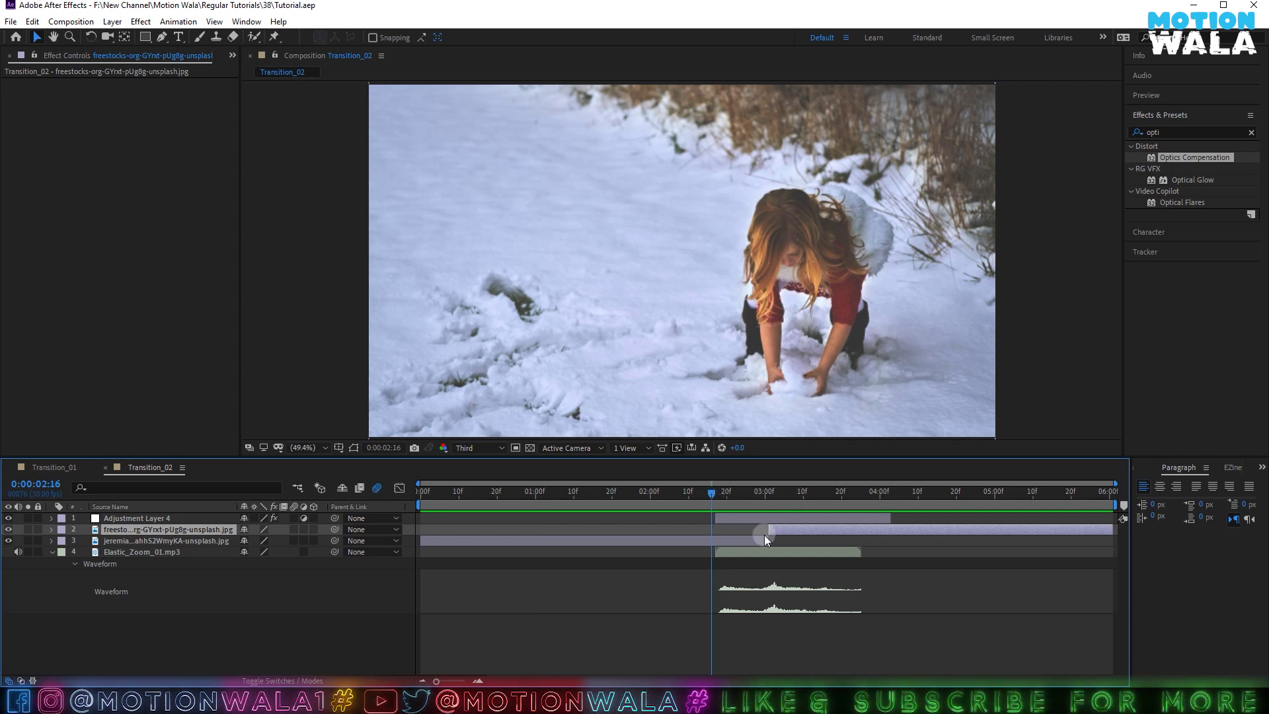
click(545, 587)
click(180, 553)
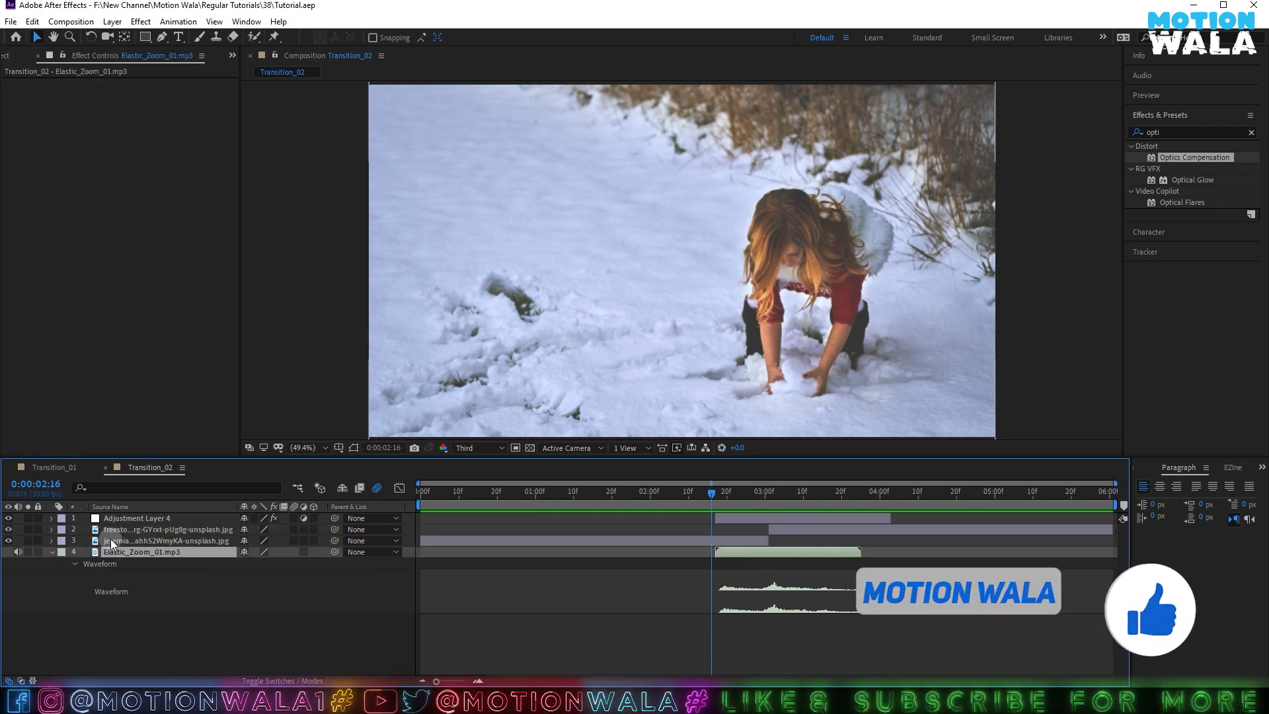